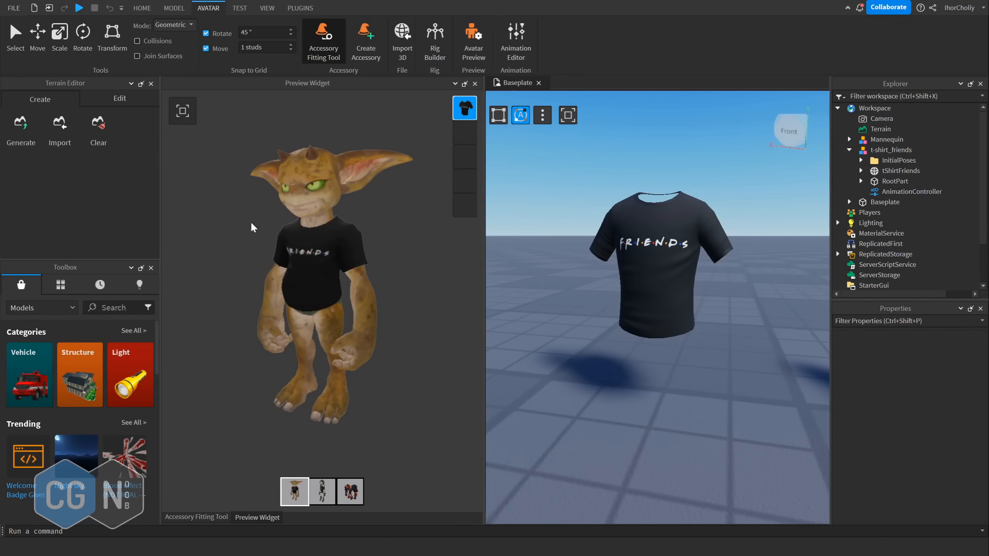
# - Preview the fitted FRIENDS T-shirt on the skeleton, lava monster and goblin avatars
pyautogui.click(322, 491)
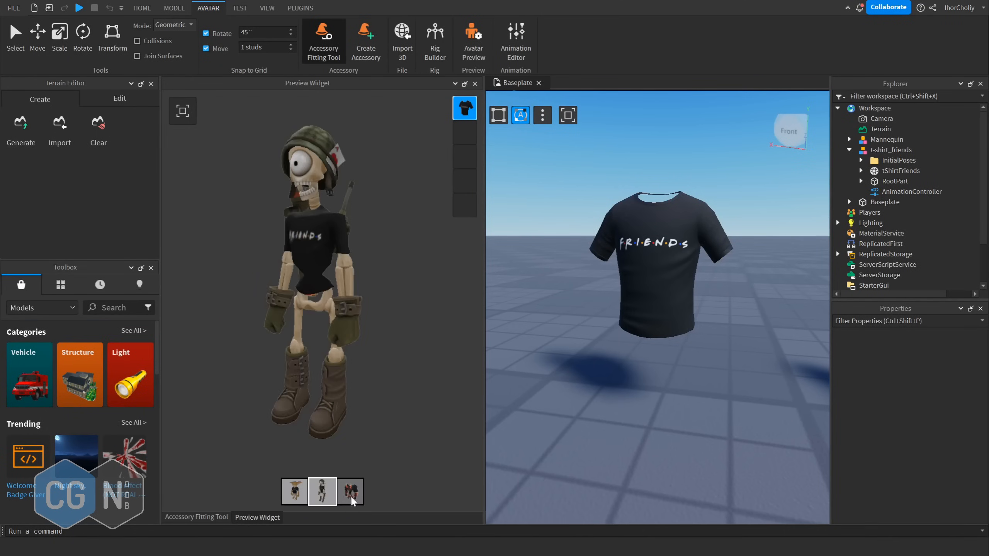
pyautogui.click(350, 492)
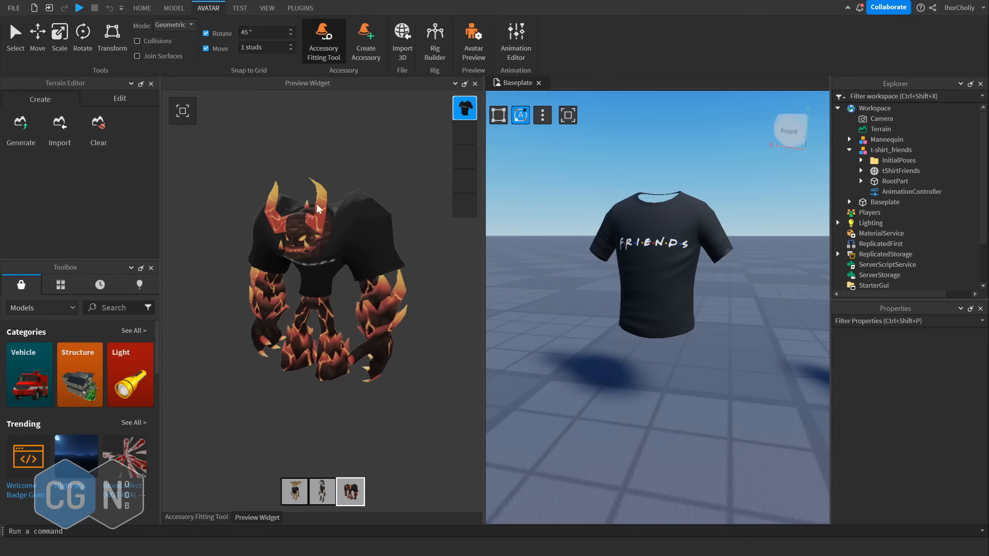
pyautogui.moveTo(345, 292)
pyautogui.mouseDown()
pyautogui.moveTo(401, 290)
pyautogui.moveTo(390, 267)
pyautogui.moveTo(352, 273)
pyautogui.moveTo(348, 302)
pyautogui.moveTo(371, 302)
pyautogui.moveTo(342, 297)
pyautogui.moveTo(327, 309)
pyautogui.moveTo(344, 311)
pyautogui.mouseUp()
pyautogui.click(322, 492)
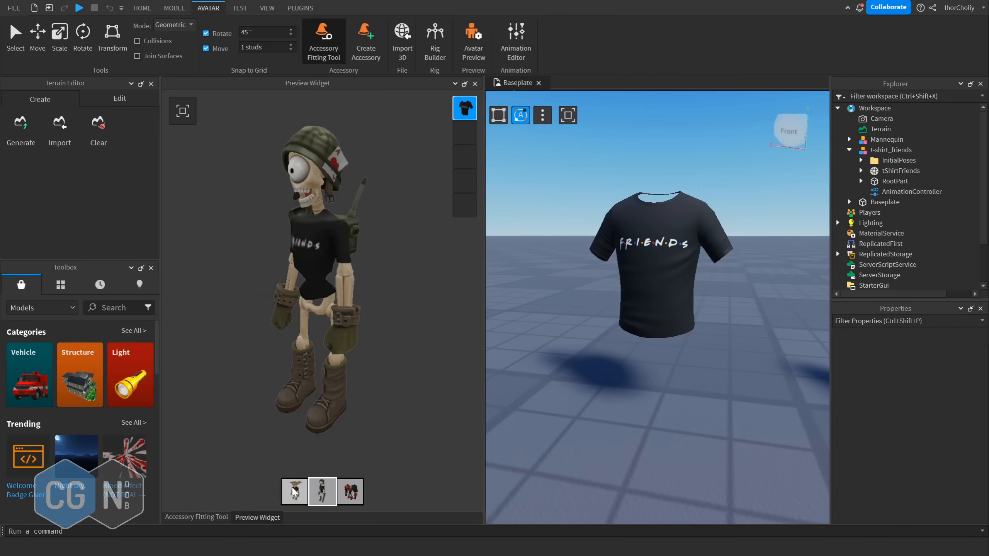
pyautogui.click(294, 492)
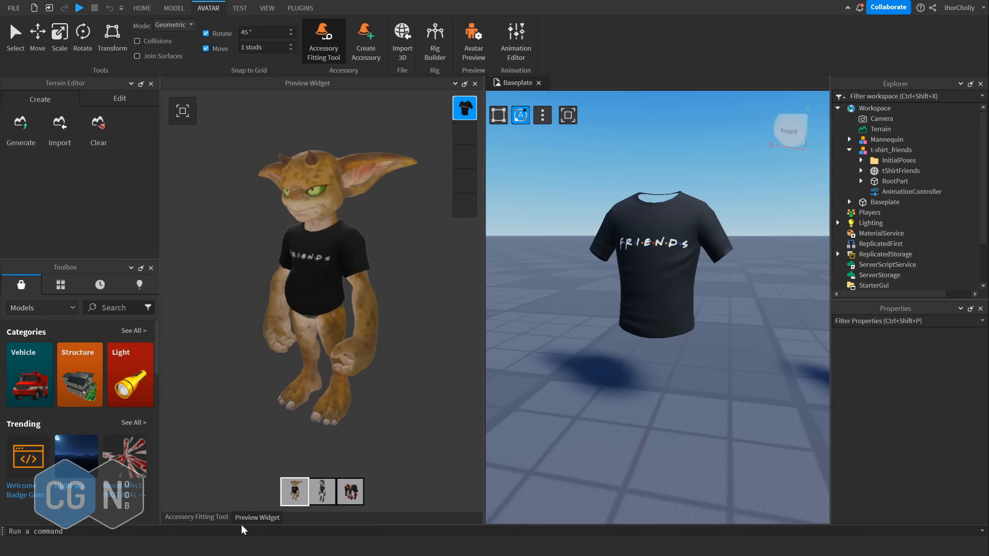
# - Play the Rthro Run animation and preview the moving T-shirt on each of the avatars
pyautogui.click(206, 517)
pyautogui.click(267, 232)
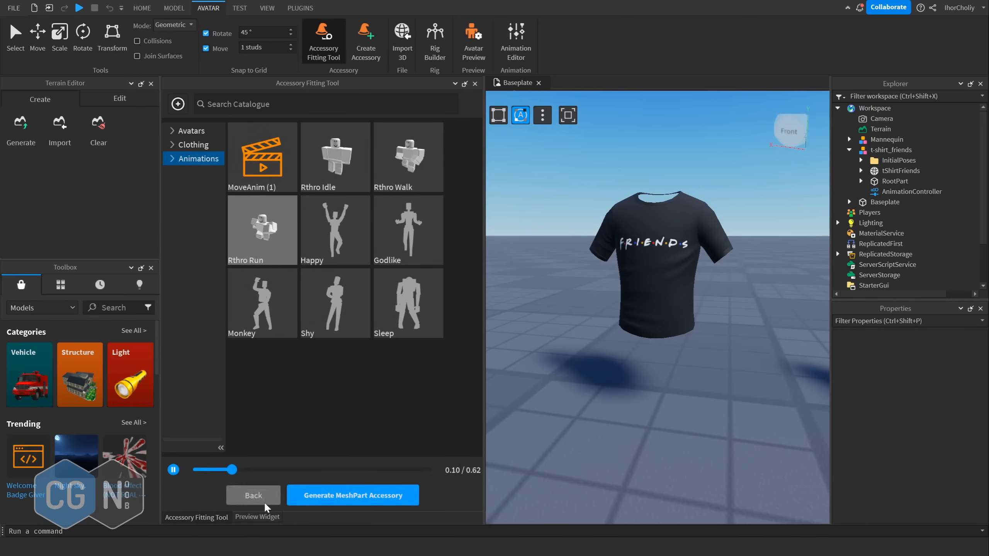
pyautogui.click(257, 517)
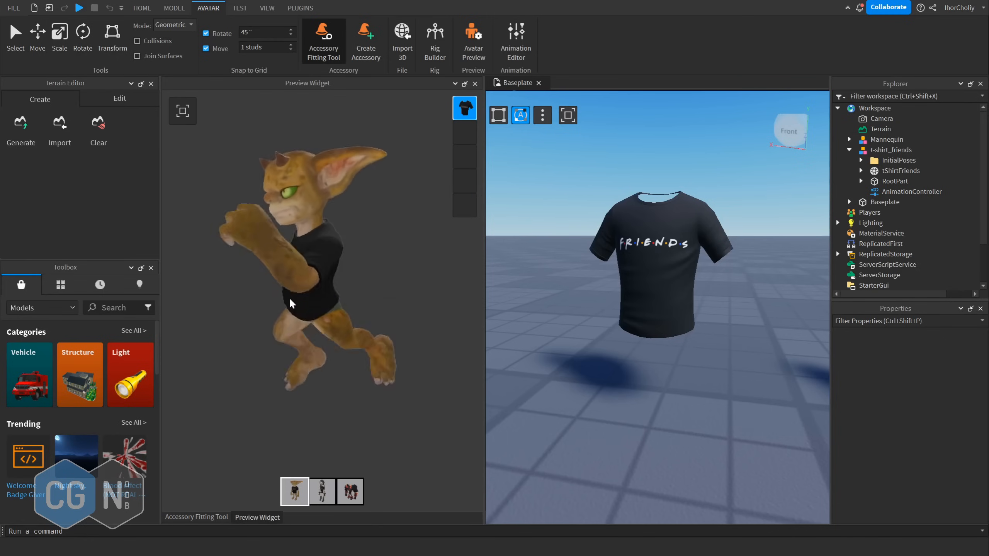
pyautogui.click(322, 493)
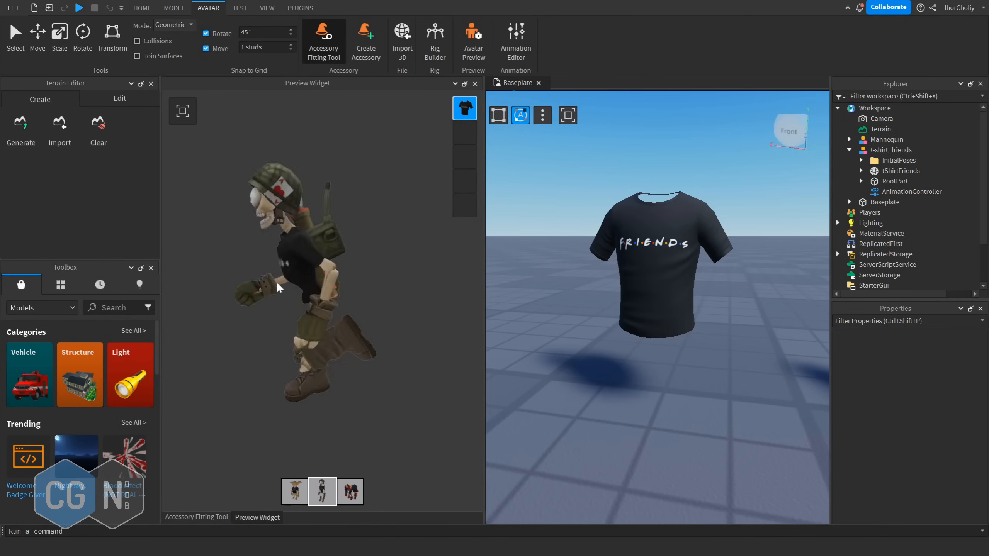
pyautogui.click(350, 492)
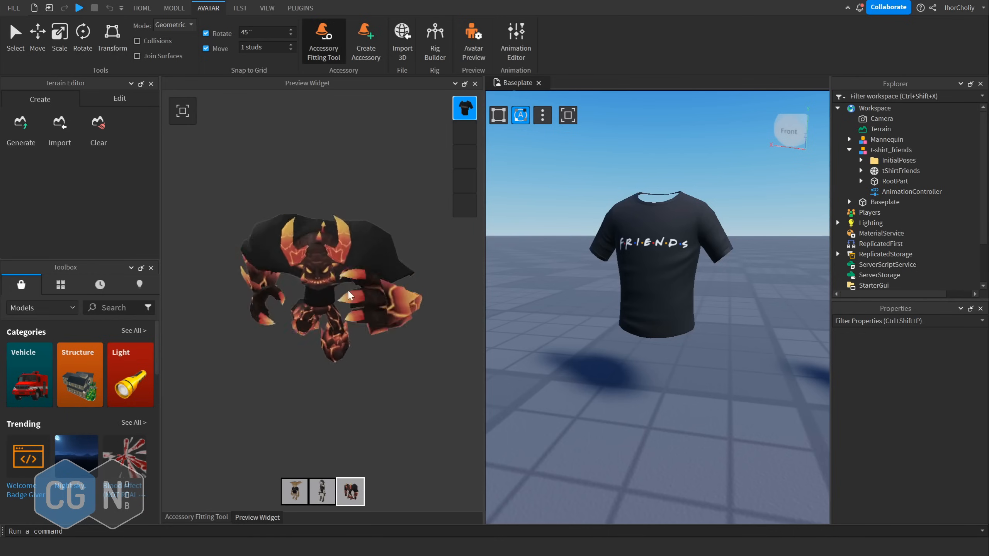
pyautogui.click(301, 494)
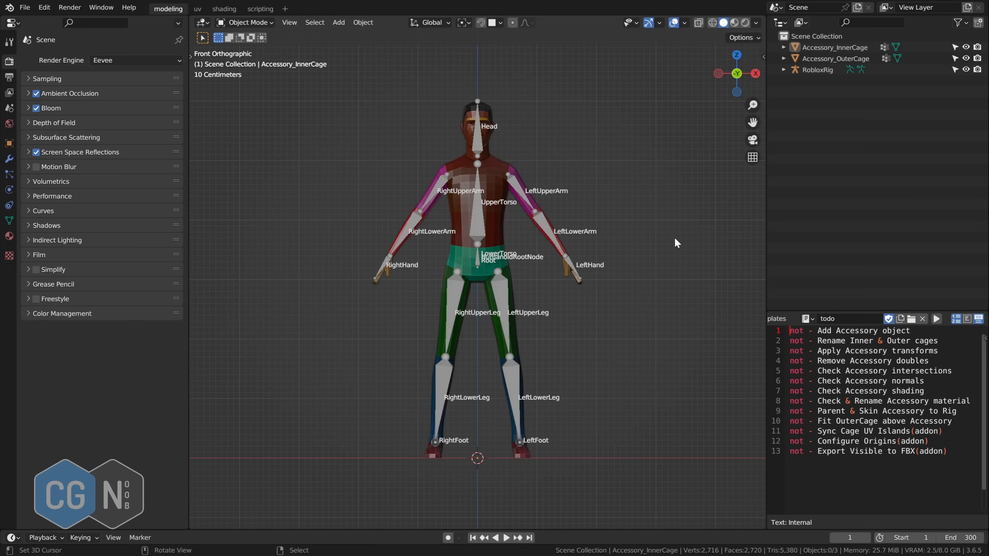
# - In Blender, hide Accessory_OuterCage and RobloxRig in the scene
pyautogui.click(966, 58)
pyautogui.click(966, 70)
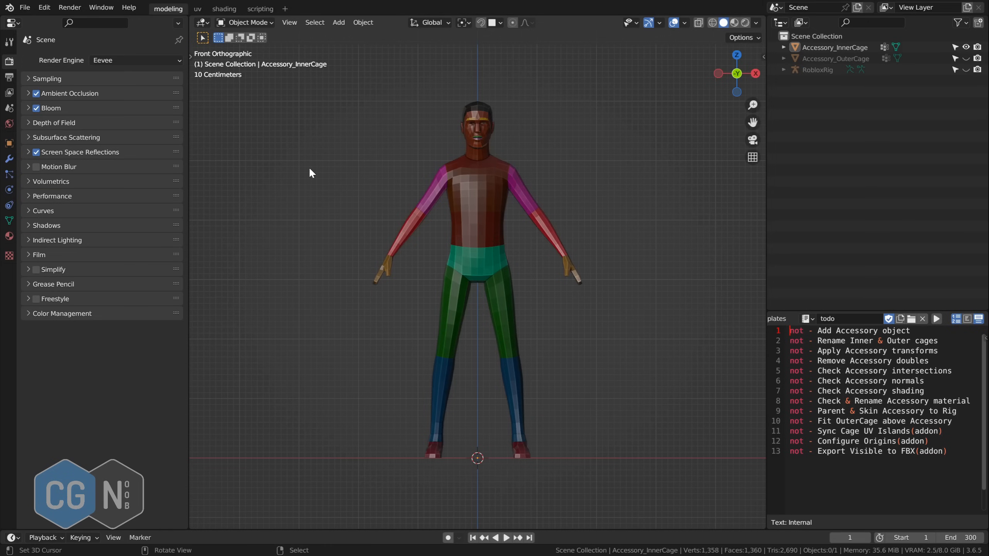
# - Append the t-shirt_friends object from the t-shirt_friends.blend file
pyautogui.click(25, 8)
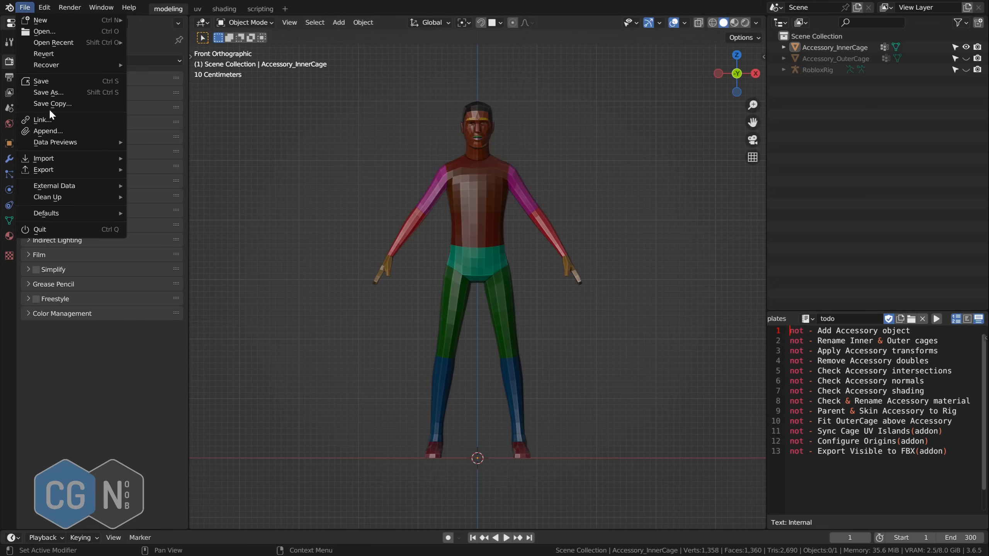
pyautogui.click(56, 132)
pyautogui.click(393, 129)
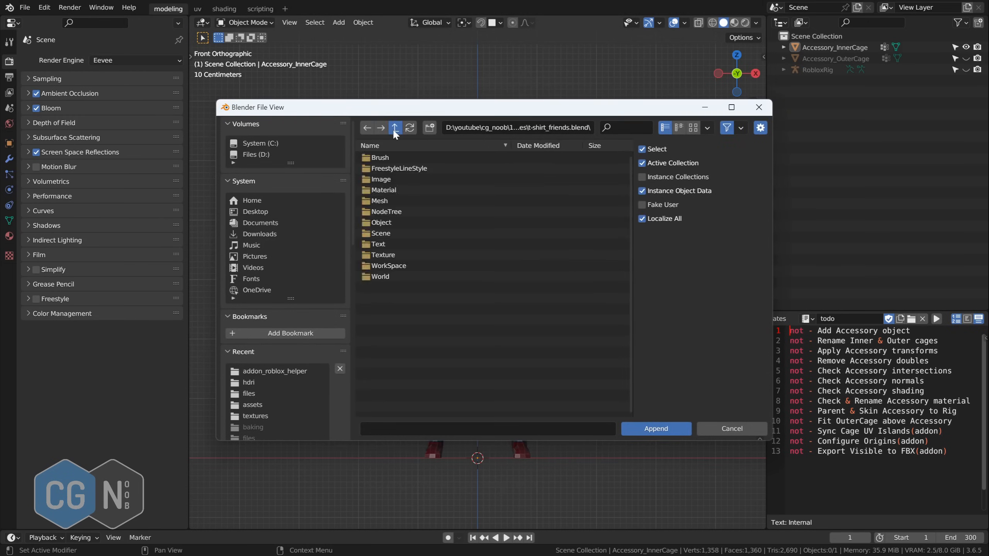
pyautogui.click(393, 129)
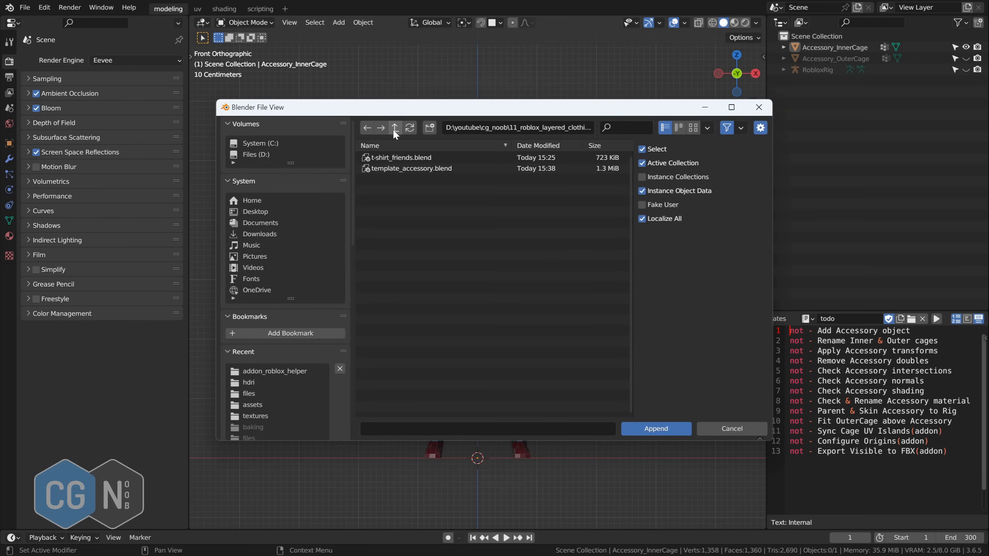
pyautogui.doubleClick(416, 157)
pyautogui.doubleClick(382, 222)
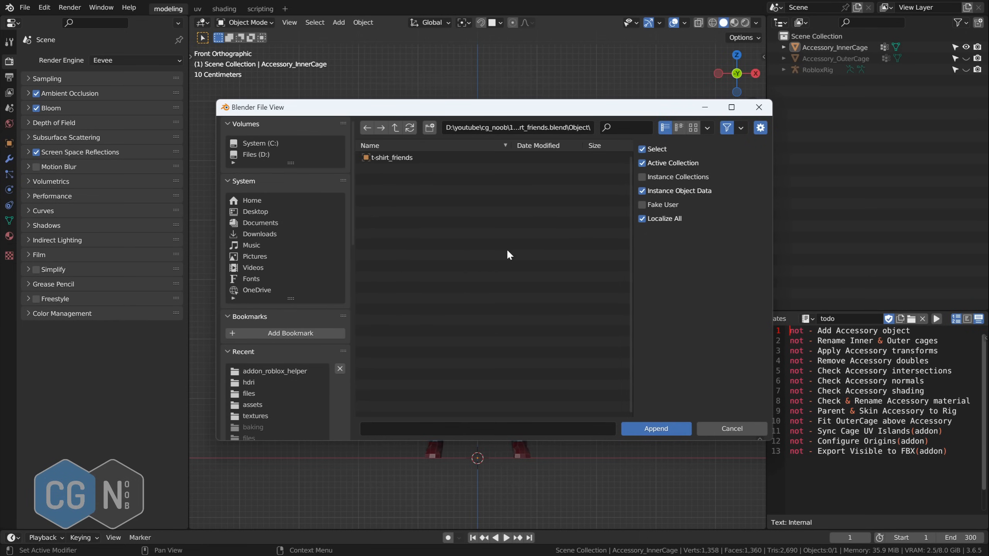
pyautogui.doubleClick(387, 157)
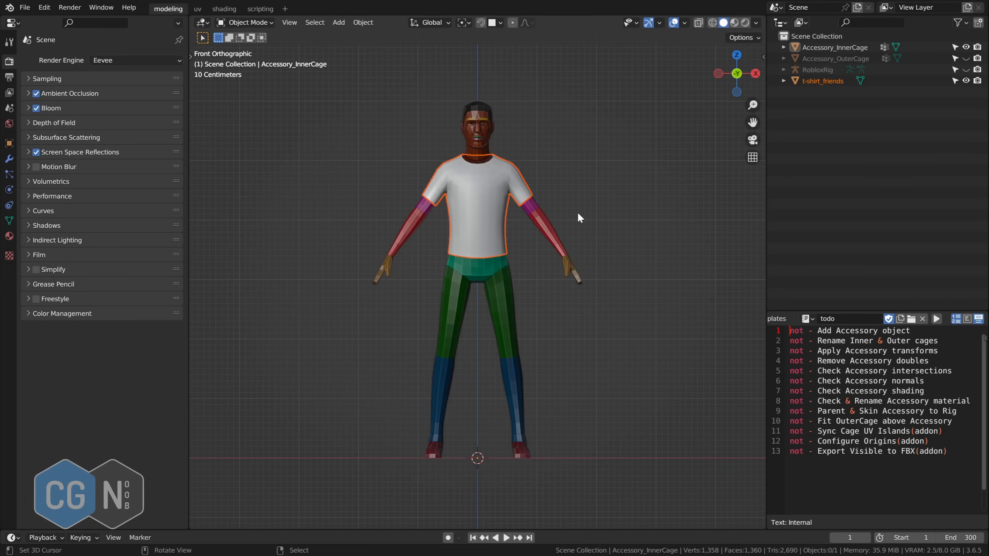
# - Delete the appended T-shirt object from the template scene
pyautogui.click(486, 194)
pyautogui.press('x')
pyautogui.click(484, 193)
# - Copy the T-shirt object from the other open Blender file and paste it into the accessory template scene
pyautogui.hotkey('alt', 'Tab')
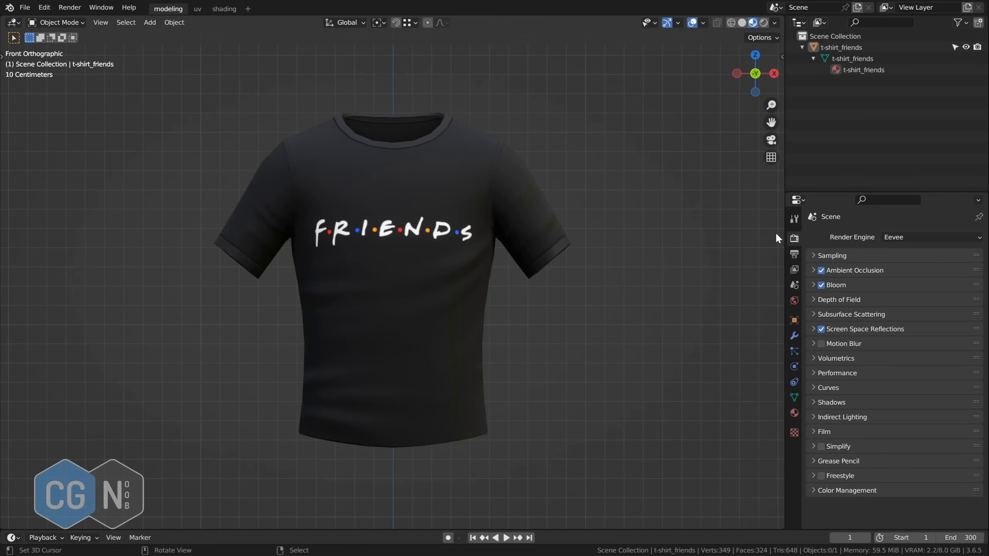
pyautogui.click(469, 162)
pyautogui.hotkey('ctrl', 'c')
pyautogui.hotkey('alt', 'Tab')
pyautogui.hotkey('ctrl', 'v')
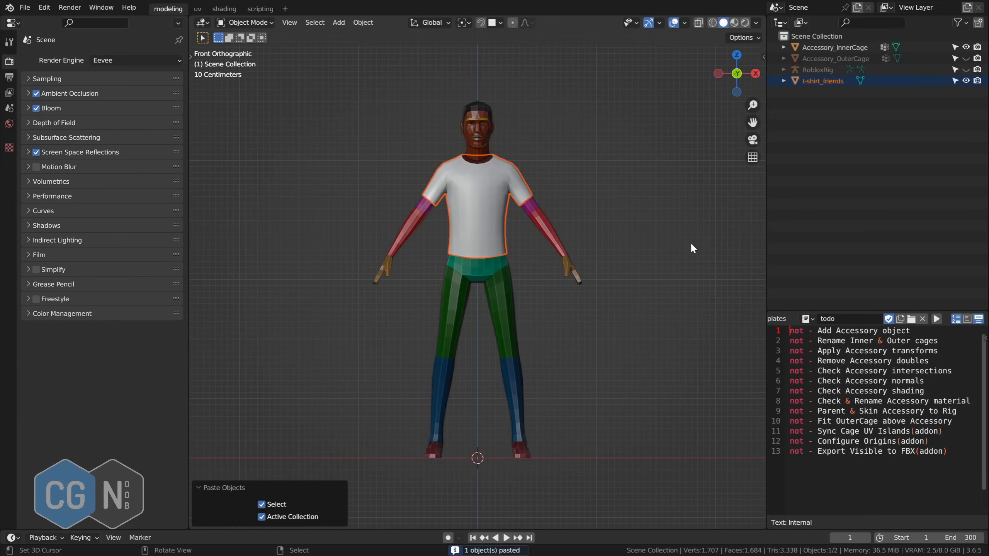
# - Deselect the T-shirt and mark "Add Accessory object" as True in the todo text
pyautogui.click(620, 204)
pyautogui.moveTo(630, 238); pyautogui.dragTo(530, 218, button='middle')
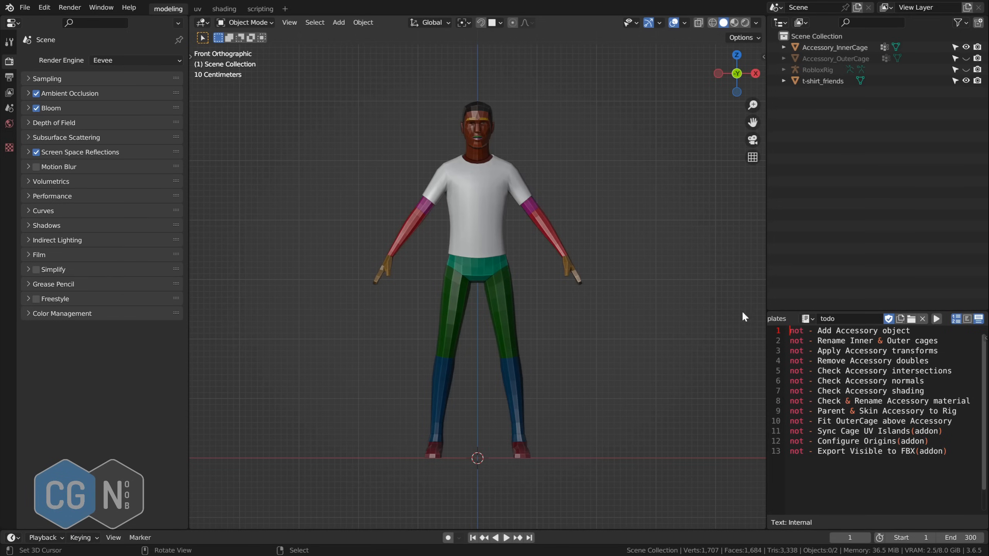
pyautogui.doubleClick(796, 330)
pyautogui.write('True')
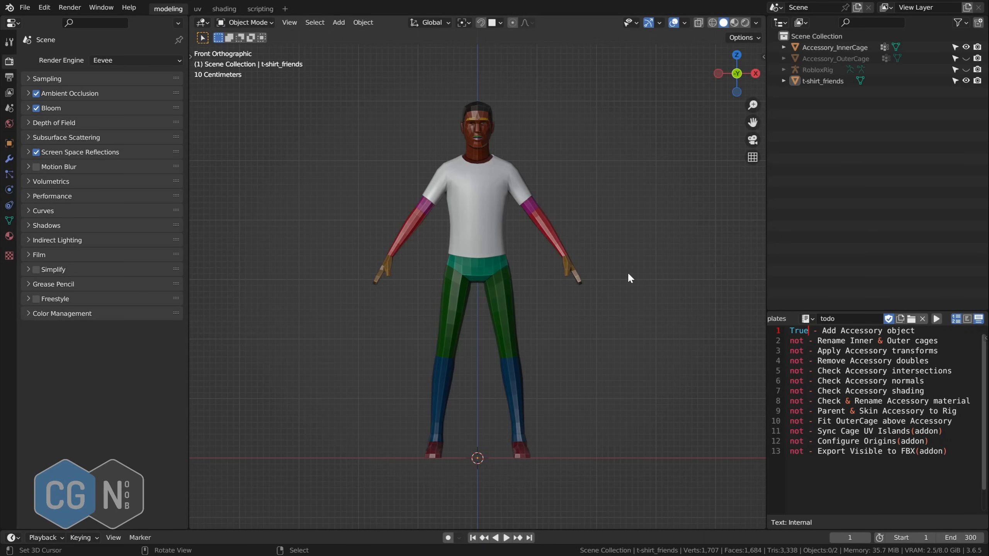
# - Rename the t-shirt_friends object to tShirtFriends
pyautogui.doubleClick(820, 79)
pyautogui.write('t')
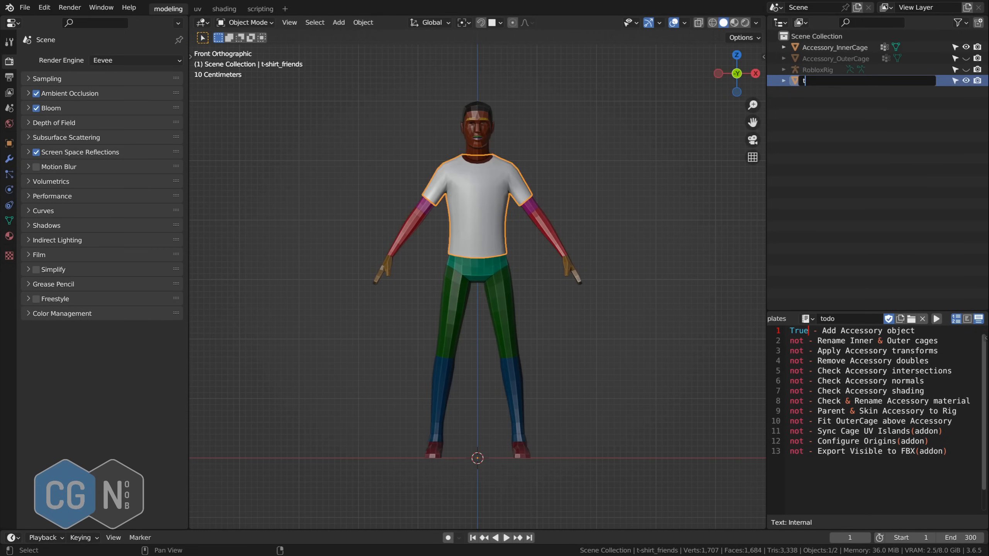
pyautogui.write('ShirtFriends')
pyautogui.press('Return')
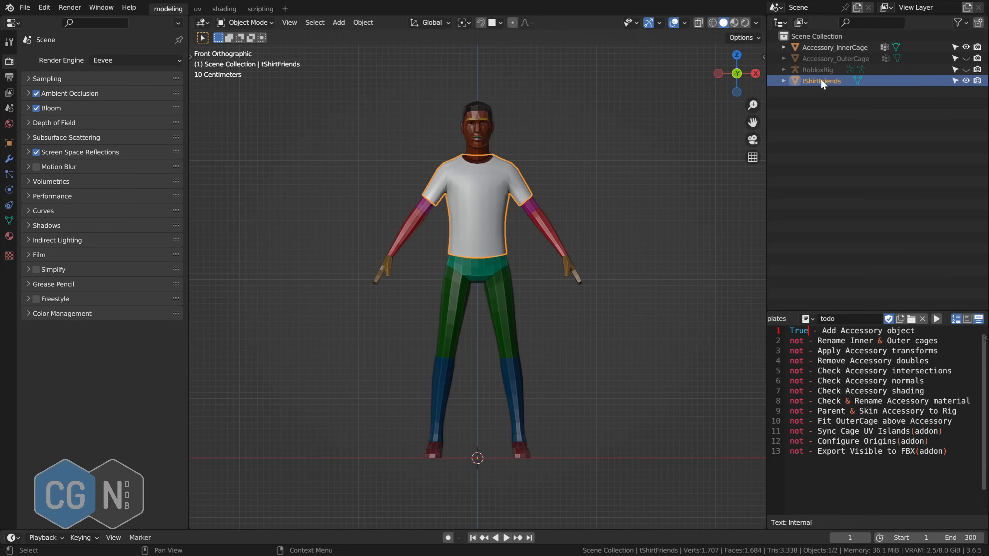
# - Unhide the outer cage and rename Accessory_InnerCage to tShirtFriends_InnerCage, reusing the T-shirt object's name
pyautogui.click(966, 57)
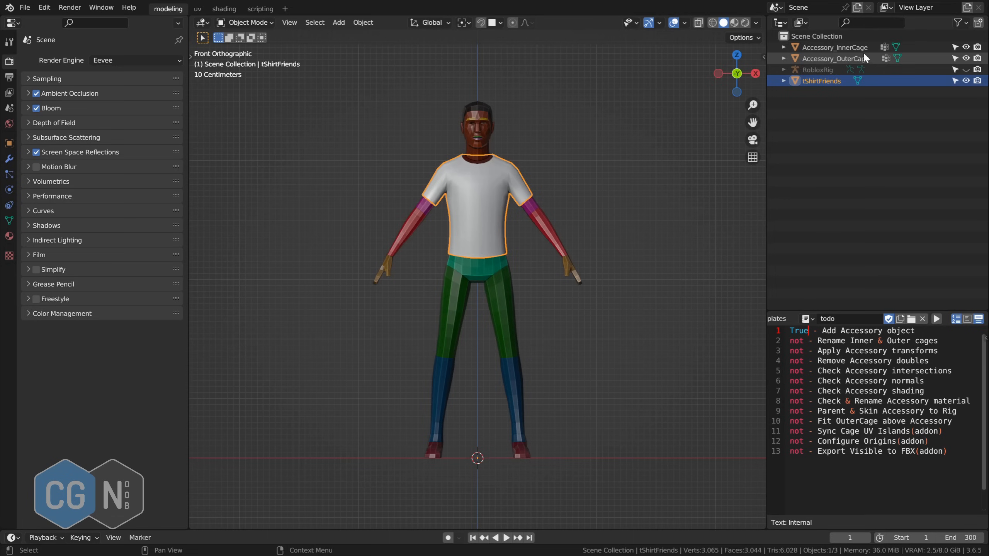
pyautogui.doubleClick(830, 81)
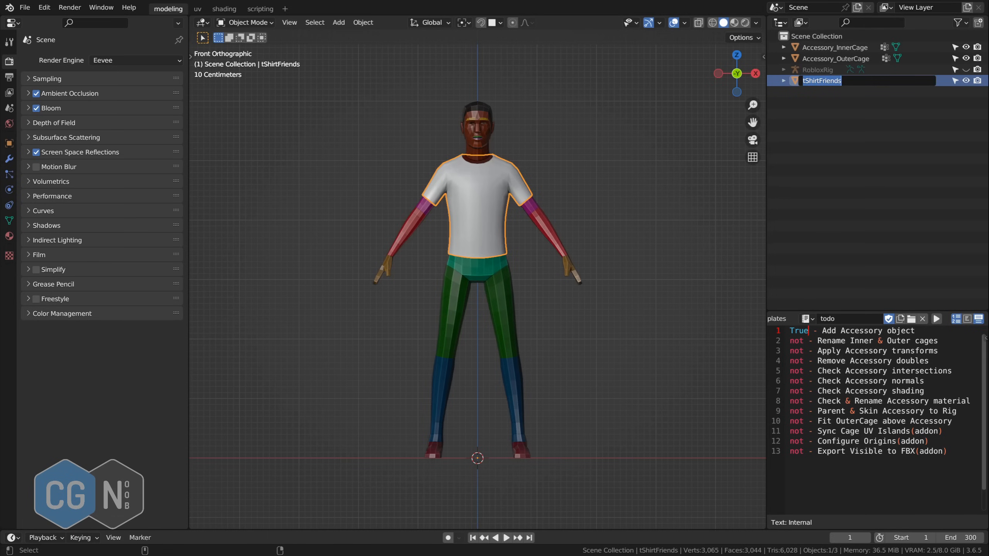
pyautogui.press('Escape')
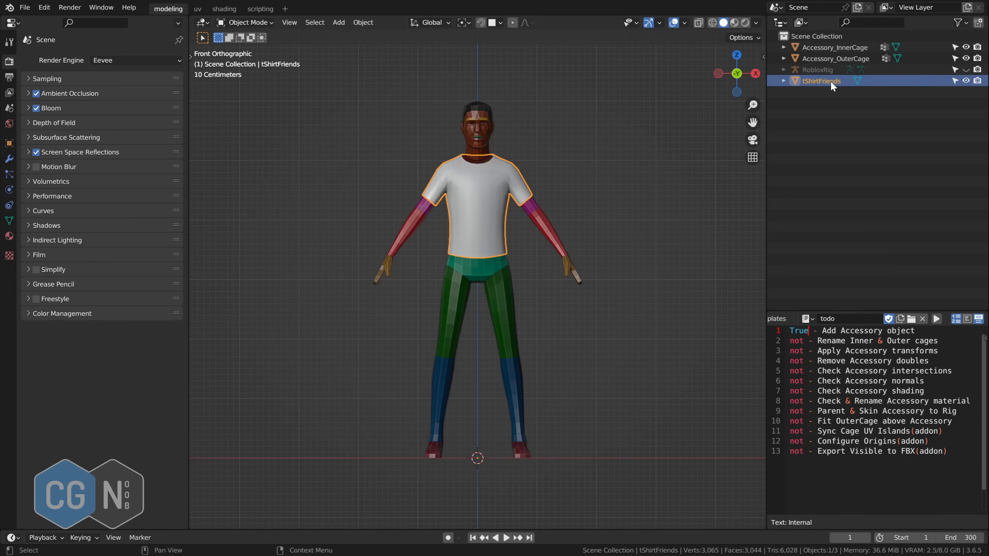
pyautogui.doubleClick(814, 47)
pyautogui.doubleClick(815, 48)
pyautogui.hotkey('ctrl', 'v')
pyautogui.press('Return')
# - Rename Accessory_OuterCage to tShirtFriends_OuterCage
pyautogui.doubleClick(818, 48)
pyautogui.moveTo(834, 47); pyautogui.dragTo(802, 48)
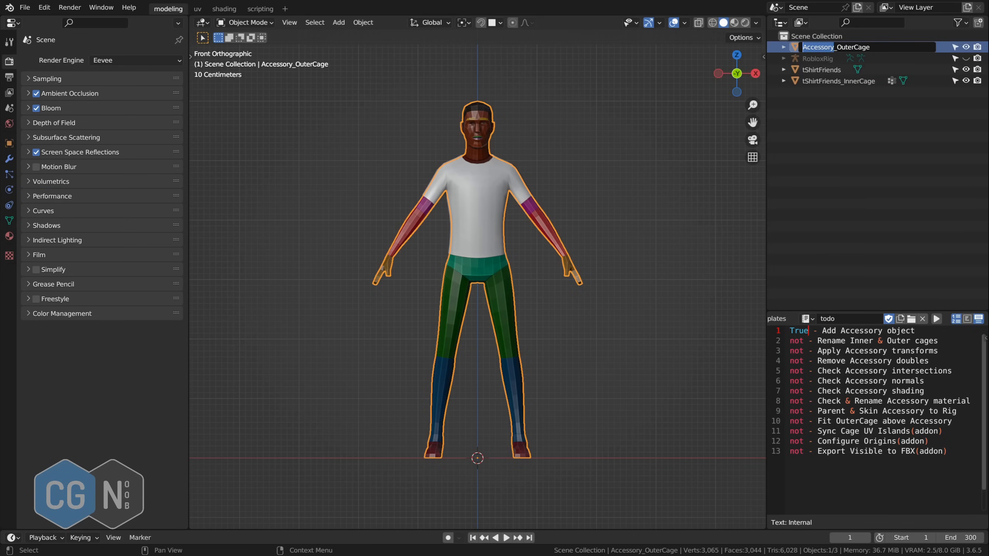
pyautogui.hotkey('ctrl', 'v')
pyautogui.press('Return')
# - Deselect the outer cage and mark "Rename Inner & Outer cages" as True in the todo text
pyautogui.click(652, 164)
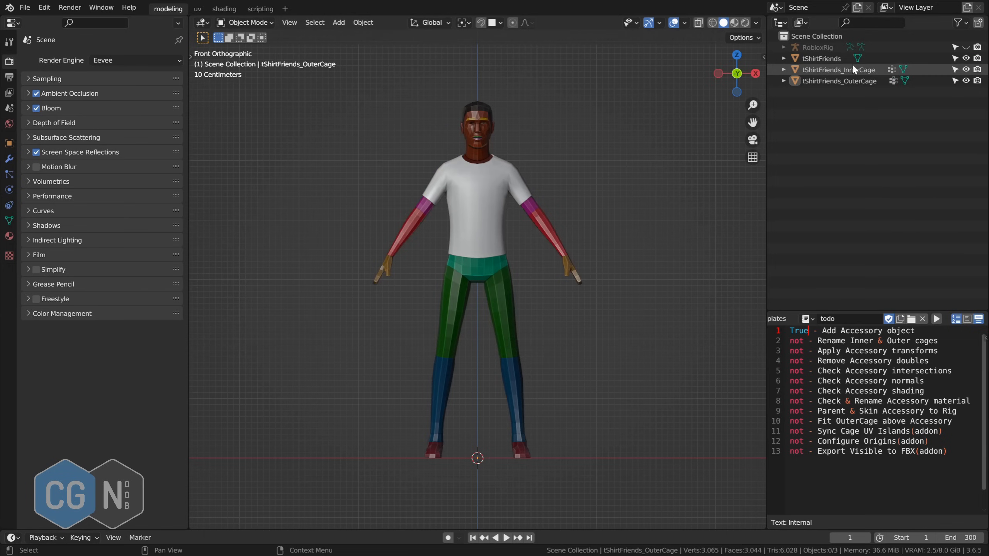
pyautogui.hotkey('ctrl', 'shift', 'Right')
pyautogui.write('True')
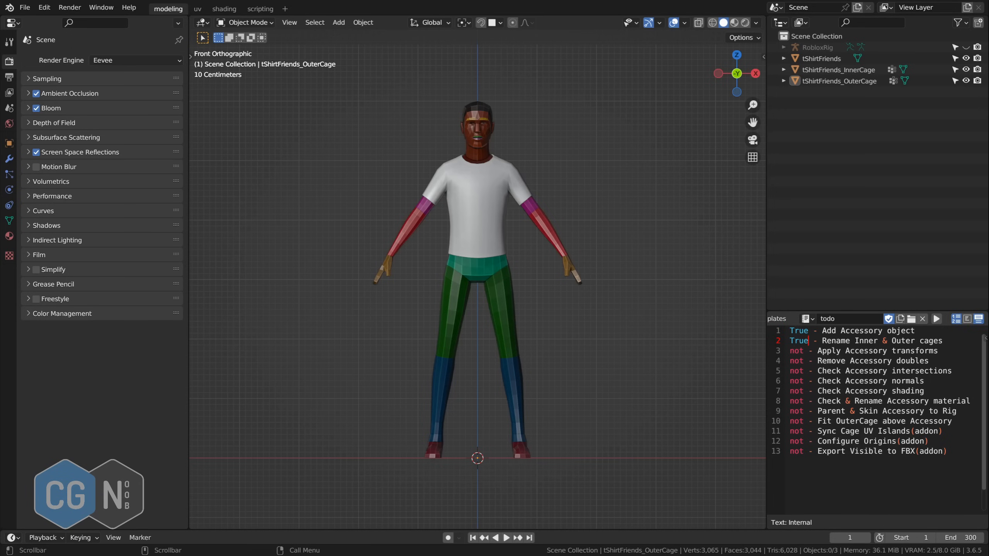
# - Select the T-shirt and hide all other objects, including both cages
pyautogui.moveTo(540, 258); pyautogui.dragTo(514, 251, button='middle')
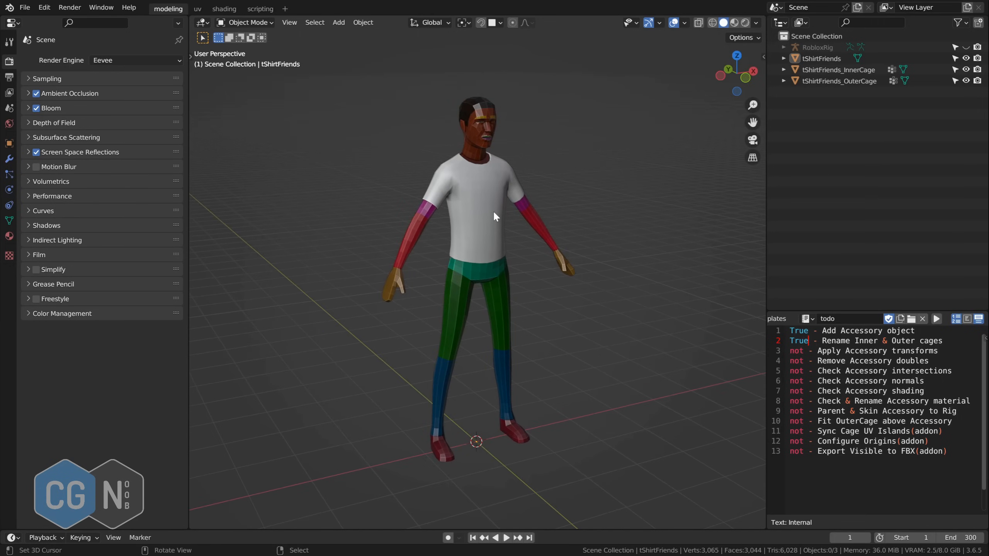
pyautogui.click(494, 212)
pyautogui.hotkey('shift', 'h')
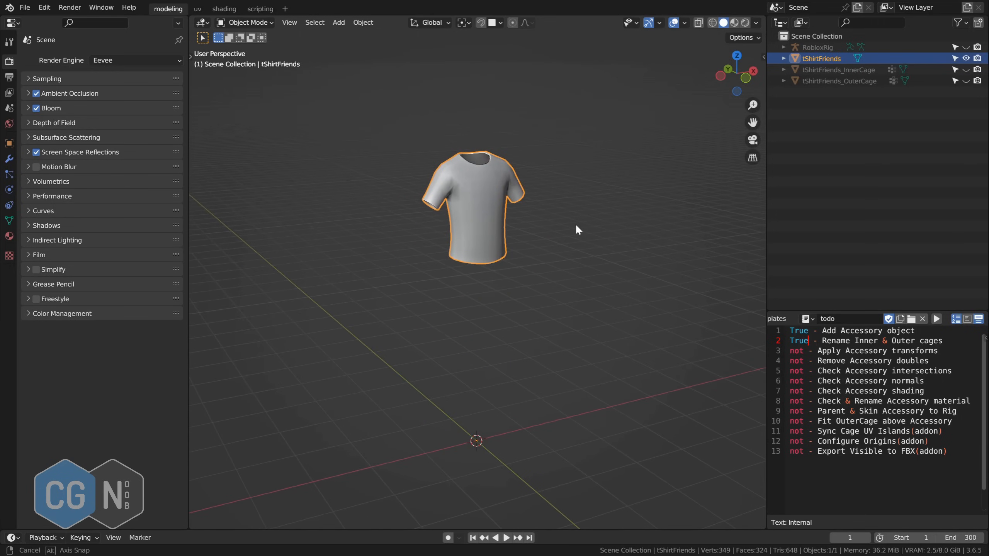
# - Check the T-shirt's location, rotation and scale values
pyautogui.keyDown('alt'); pyautogui.moveTo(587, 244); pyautogui.dragTo(579, 242); pyautogui.keyUp('alt')
pyautogui.rightClick(606, 260)
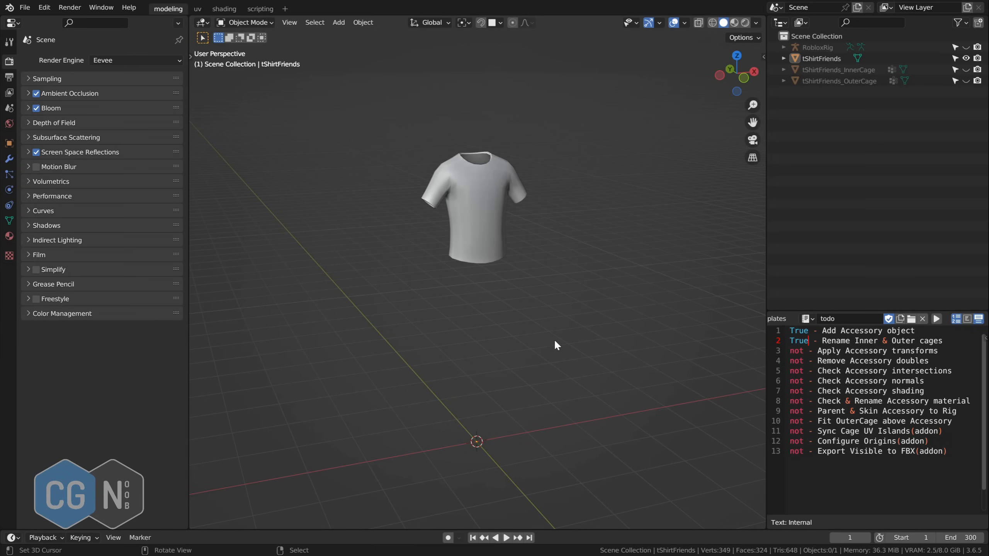
pyautogui.press('n')
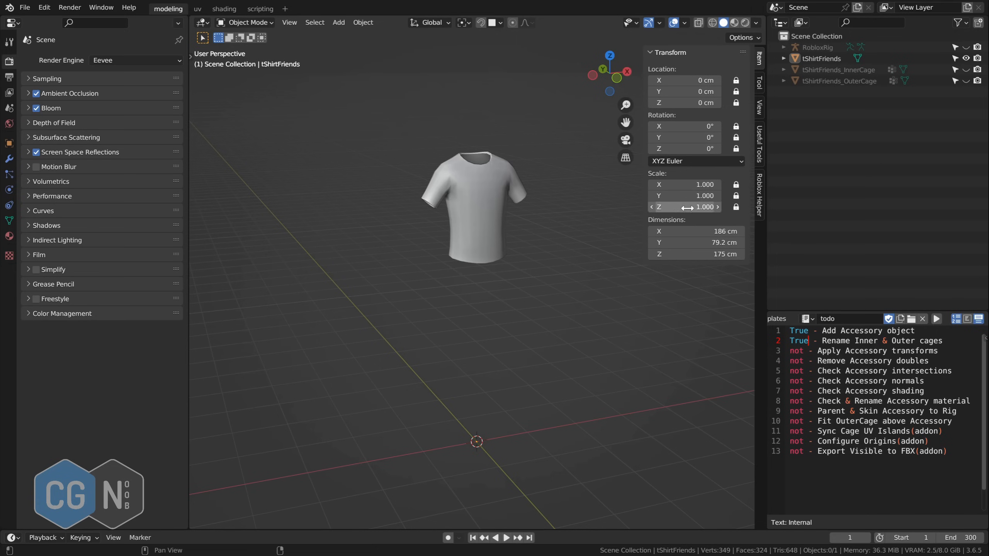
pyautogui.press('n')
# - Set the T-shirt's origin to its geometry
pyautogui.click(489, 178)
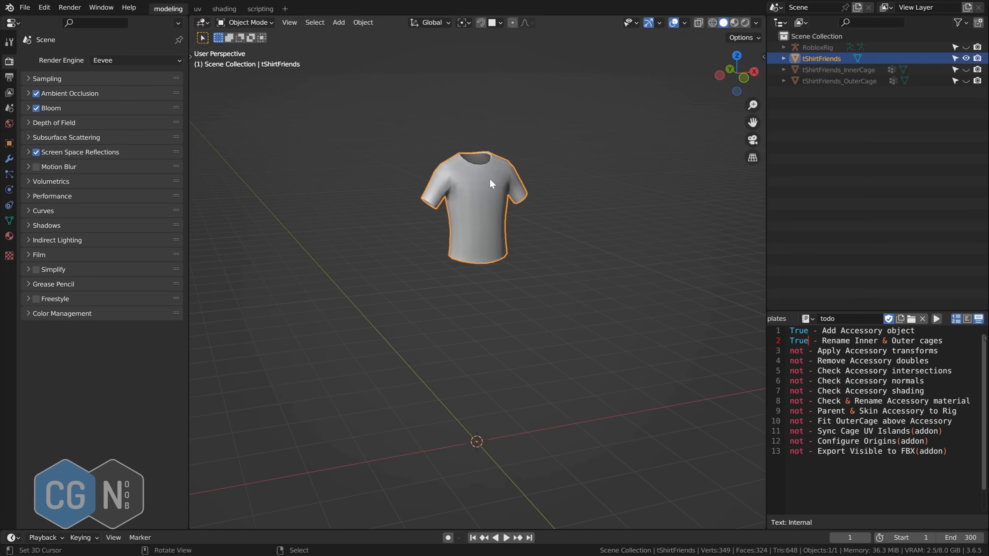
pyautogui.rightClick(500, 187)
pyautogui.moveTo(500, 188)
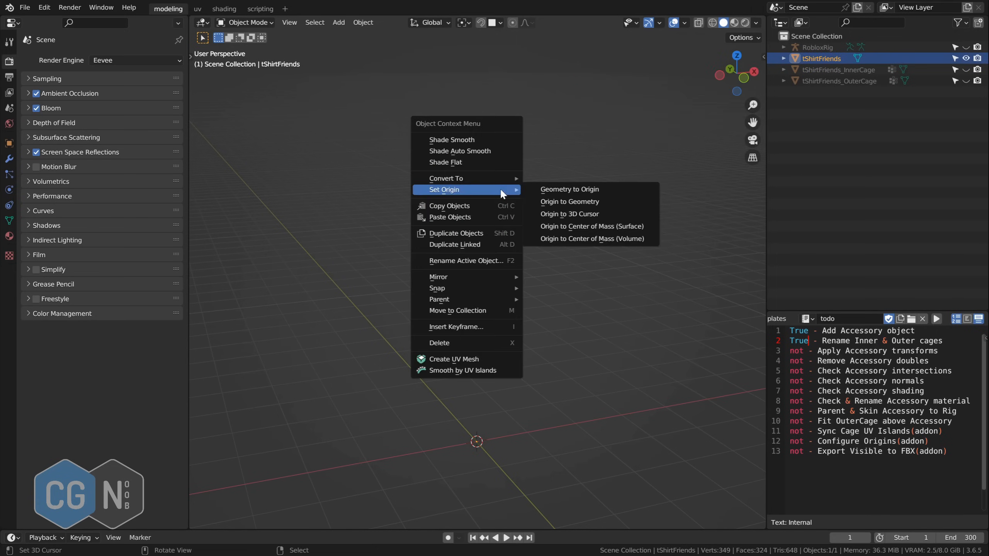
pyautogui.click(573, 201)
pyautogui.moveTo(561, 239)
pyautogui.mouseDown(button='middle')
pyautogui.moveTo(566, 246)
pyautogui.moveTo(561, 233)
pyautogui.mouseUp(button='middle')
# - Apply all transforms (location, rotation and scale) to the T-shirt and deselect it
pyautogui.hotkey('ctrl', 'a')
pyautogui.click(551, 234)
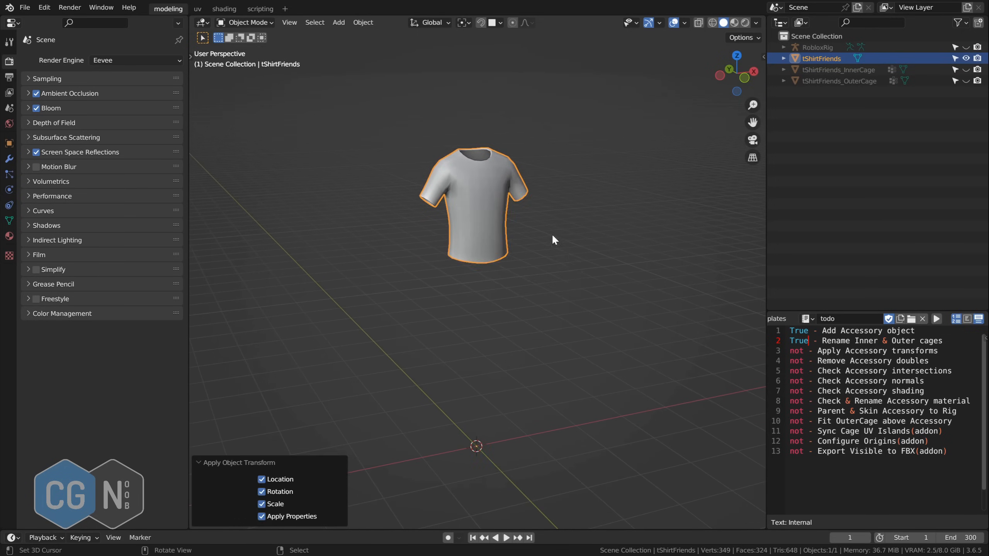
pyautogui.click(570, 284)
pyautogui.moveTo(570, 283); pyautogui.dragTo(569, 260, button='middle')
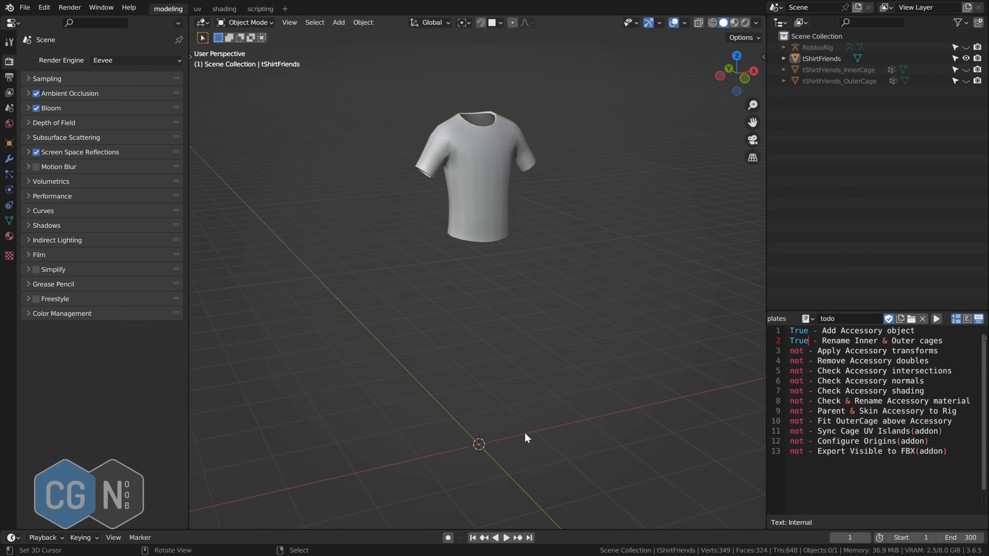
# - Mark "Apply Accessory transforms" as True in the todo checklist
pyautogui.doubleClick(797, 352)
pyautogui.write('True')
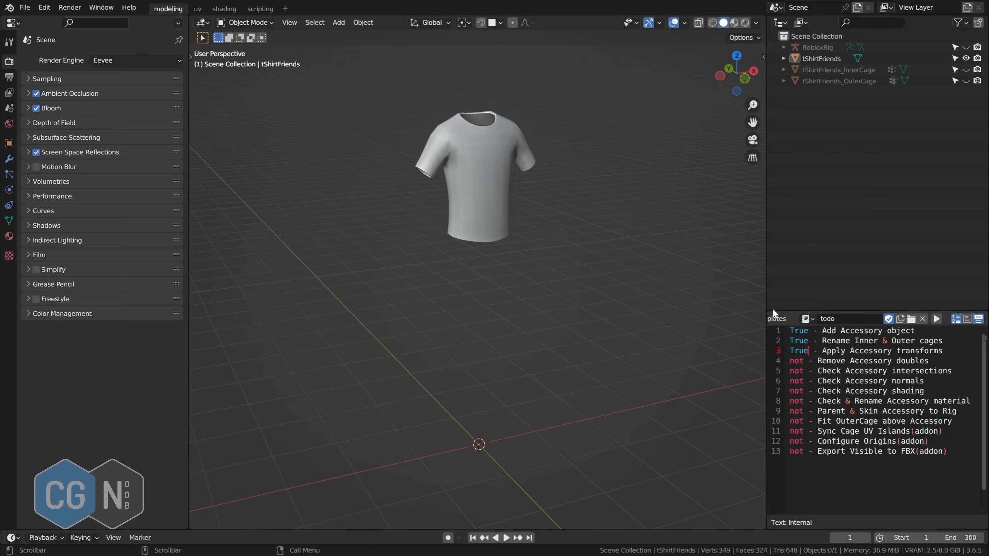
# - Merge all of the T-shirt's vertices by distance at 0.01 cm and return to Object Mode
pyautogui.click(498, 130)
pyautogui.press('KP_Decimal')
pyautogui.press('Tab')
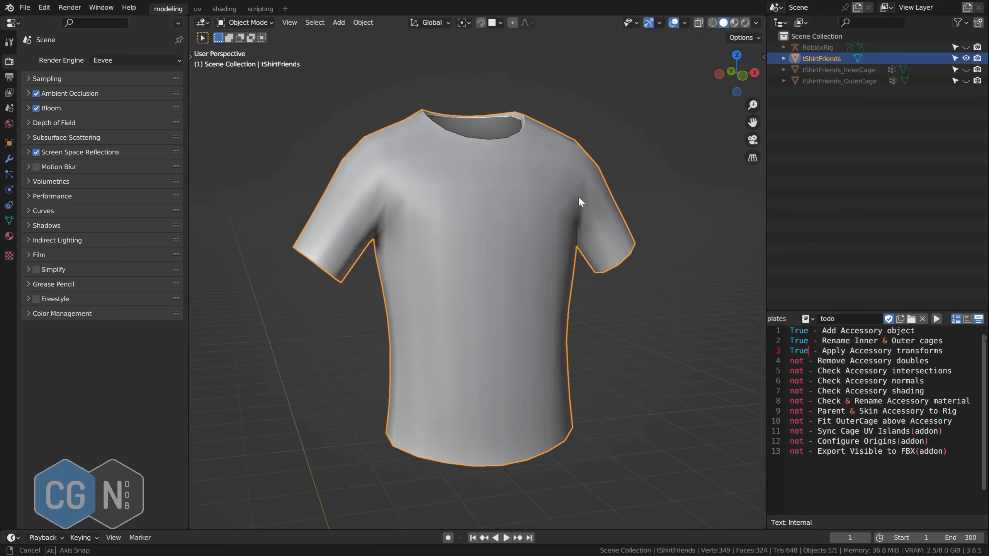
pyautogui.press('a')
pyautogui.hotkey('alt', 'a')
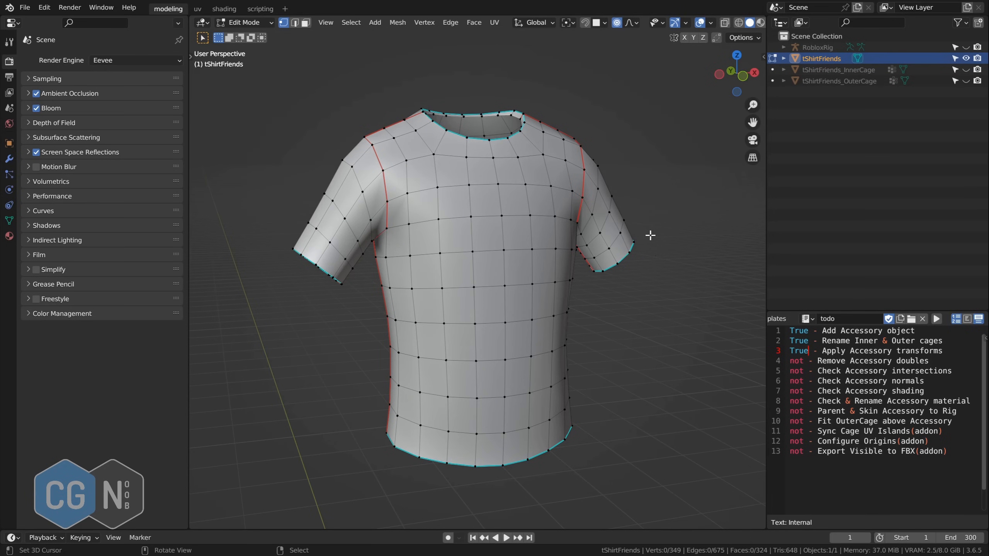
pyautogui.press('a')
pyautogui.press('m')
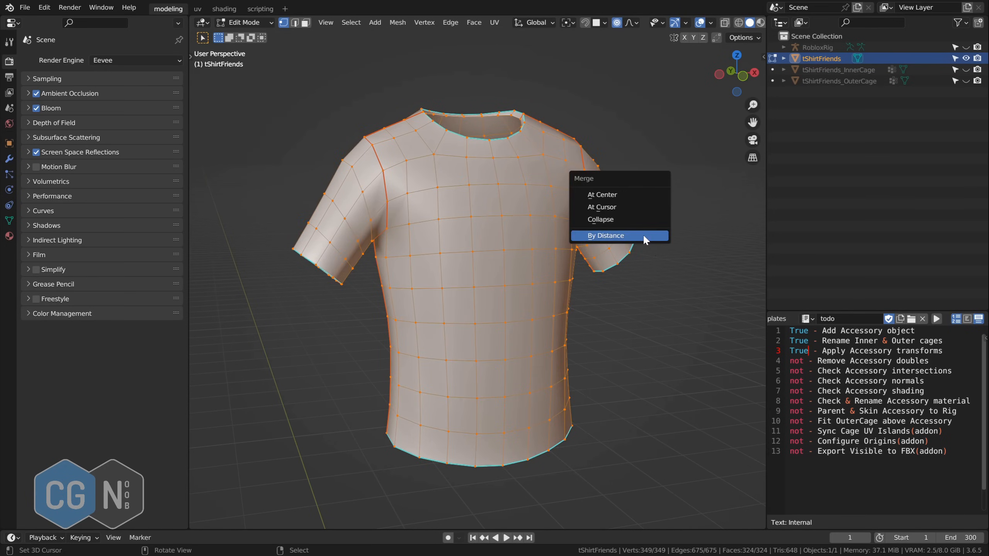
pyautogui.click(623, 236)
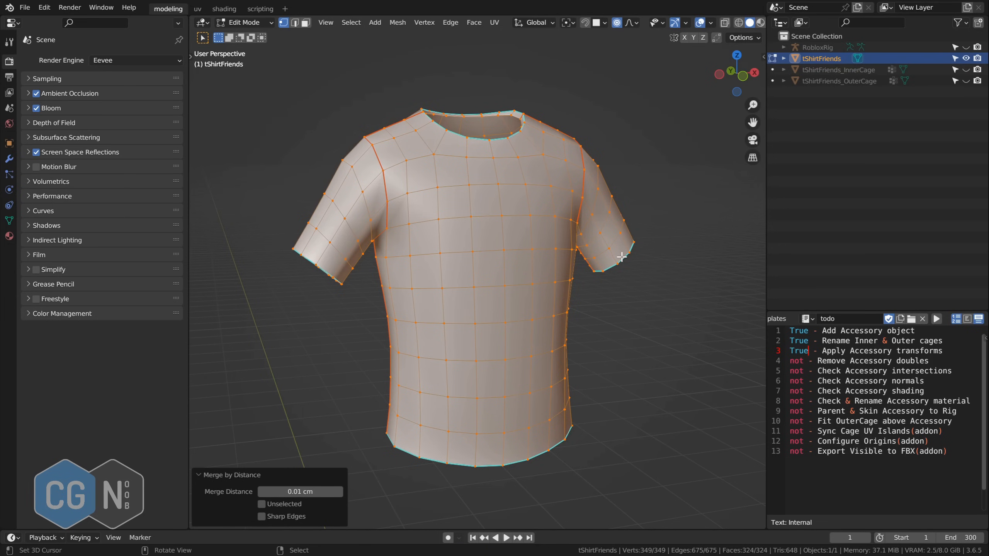
pyautogui.press('Tab')
# - Mark "Remove Accessory doubles" as True in the todo checklist
pyautogui.press('BackSpace')
pyautogui.write('T')
pyautogui.press('Delete')
pyautogui.press('Delete')
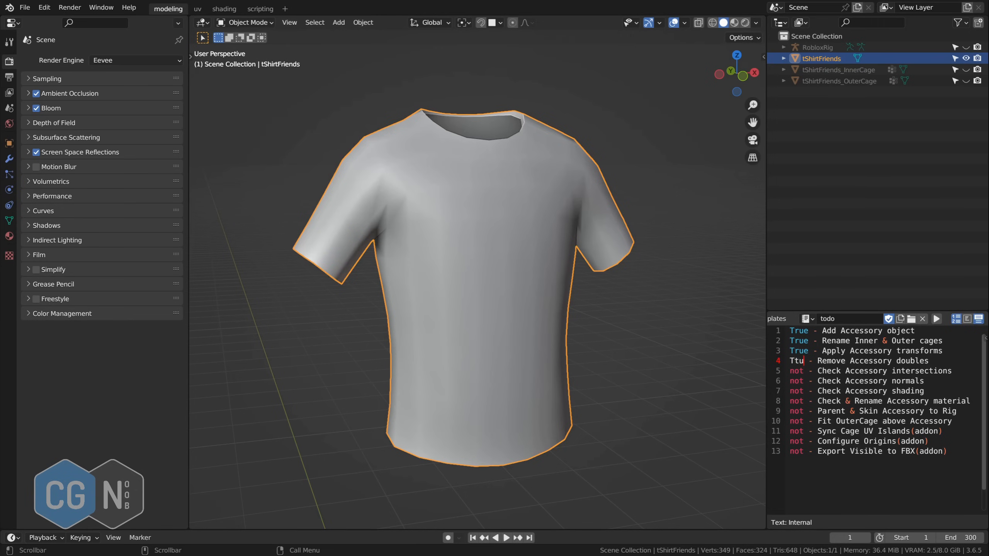
pyautogui.write('rue')
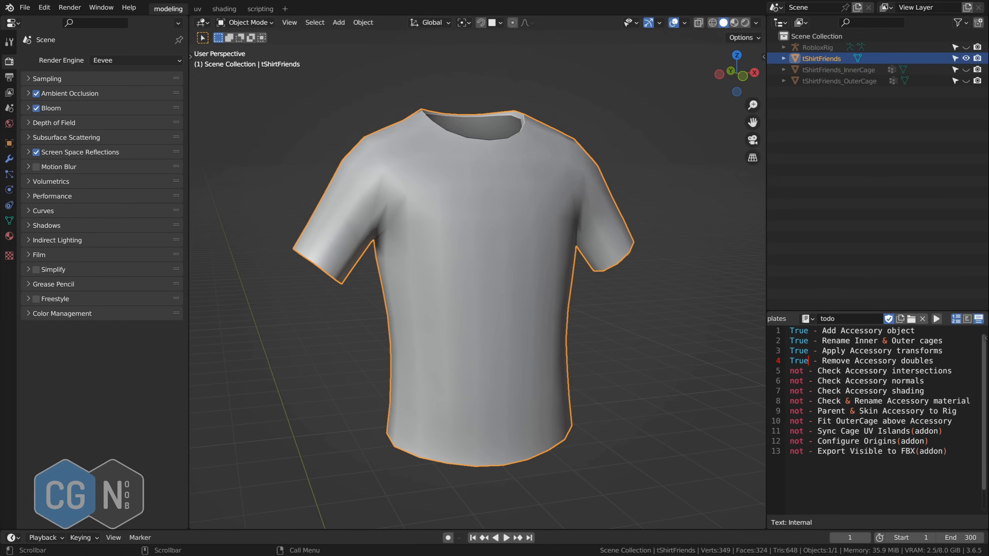
# - Show the inner cage and move one T-shirt vertex on each side of the torso so that the cage pokes through
pyautogui.keyDown('alt'); pyautogui.moveTo(669, 299); pyautogui.dragTo(792, 135); pyautogui.keyUp('alt')
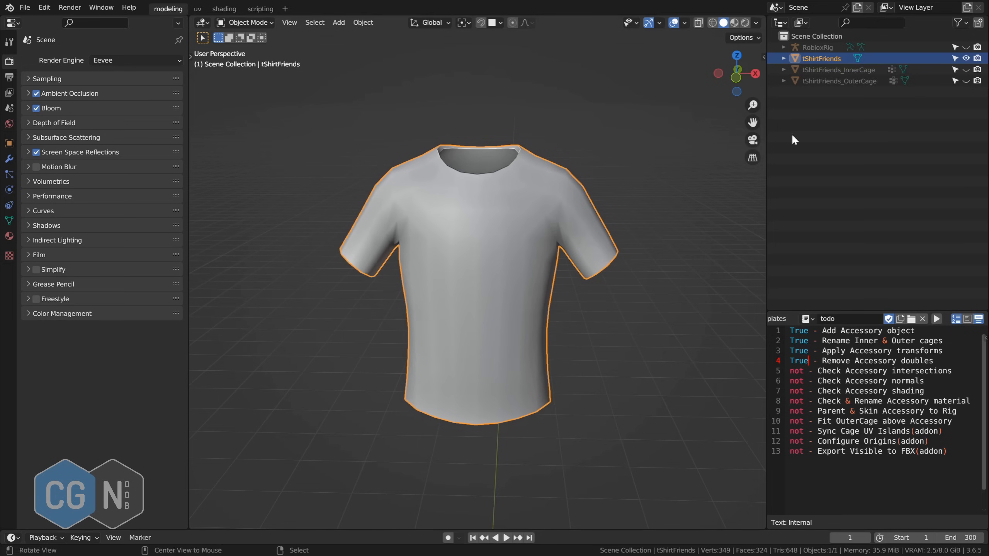
pyautogui.click(966, 69)
pyautogui.keyDown('alt'); pyautogui.moveTo(643, 128); pyautogui.dragTo(471, 234); pyautogui.keyUp('alt')
pyautogui.press('Tab')
pyautogui.rightClick(423, 289)
pyautogui.press('g')
pyautogui.click(432, 283)
pyautogui.keyDown('alt'); pyautogui.moveTo(563, 300); pyautogui.dragTo(531, 291); pyautogui.keyUp('alt')
pyautogui.rightClick(543, 239)
pyautogui.press('g')
pyautogui.click(524, 235)
pyautogui.press('Tab')
pyautogui.scroll(-2, 541, 285)
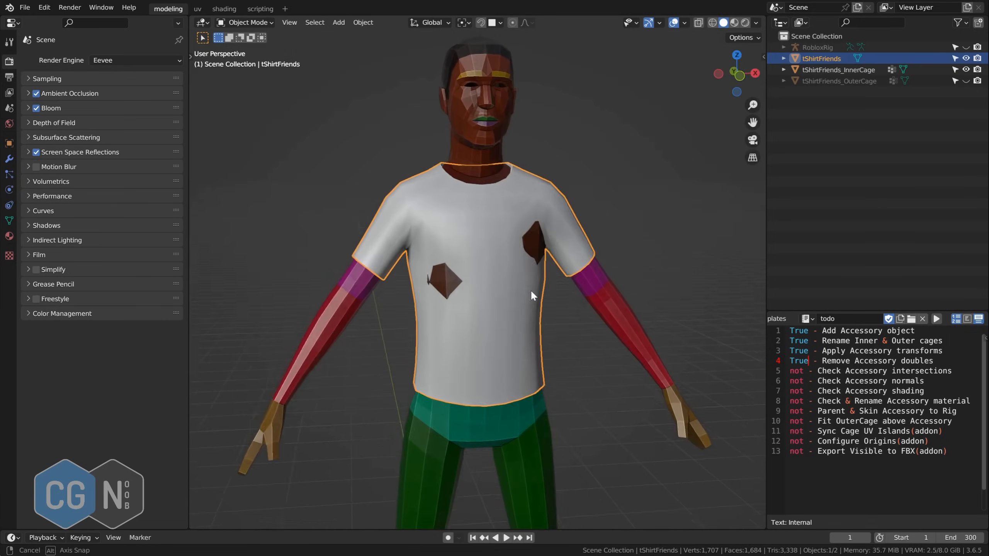
# - Undo both vertex moves on the T-shirt and deselect it in Object Mode
pyautogui.scroll(-2, 532, 293)
pyautogui.press('Tab')
pyautogui.press('Tab')
pyautogui.press('Tab')
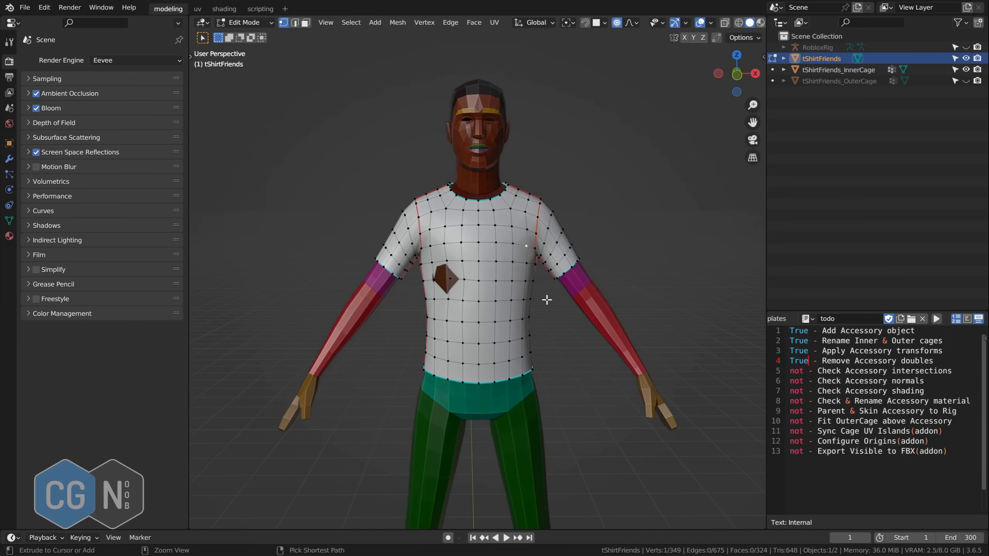
pyautogui.press('Tab')
pyautogui.keyDown('alt'); pyautogui.moveTo(468, 292); pyautogui.dragTo(543, 283); pyautogui.keyUp('alt')
pyautogui.click(563, 282)
# - Mark "Check Accessory intersections" as True in the todo checklist
pyautogui.doubleClick(797, 371)
pyautogui.write('True')
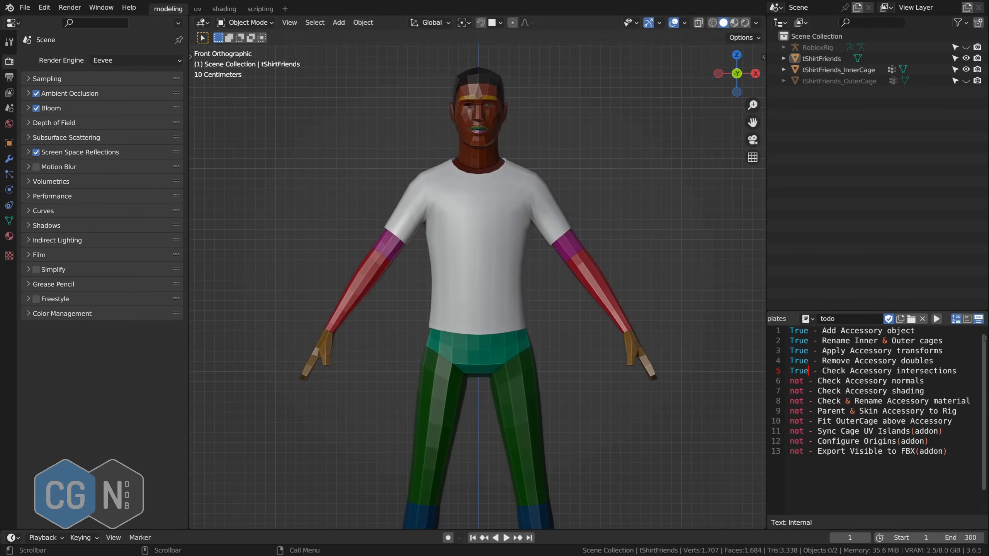
# - Select the T-shirt and hide the inner cage so that only the shirt is shown
pyautogui.click(490, 218)
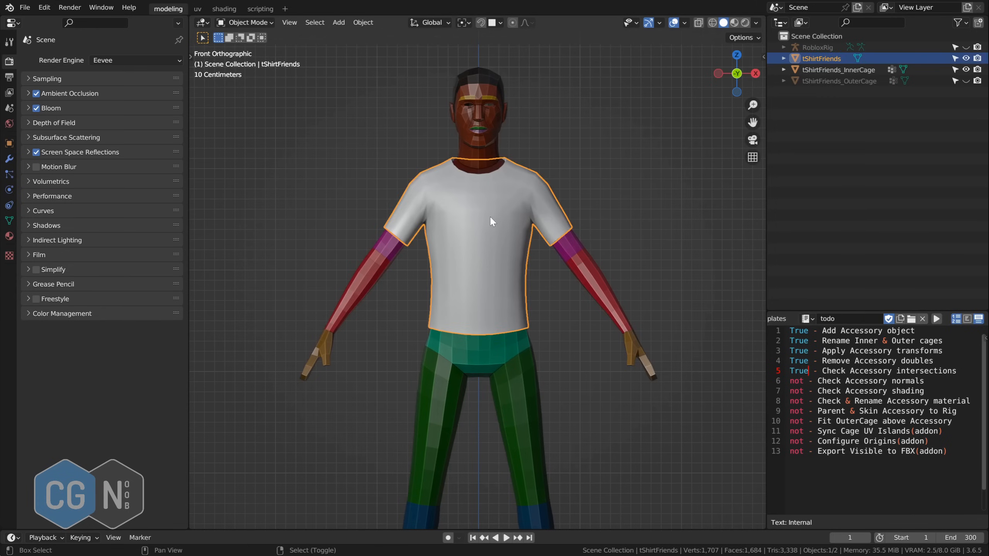
pyautogui.hotkey('shift', 'h')
pyautogui.scroll(3, 490, 215)
pyautogui.moveTo(490, 215); pyautogui.dragTo(543, 229, button='middle')
pyautogui.moveTo(614, 289); pyautogui.dragTo(638, 234, button='middle')
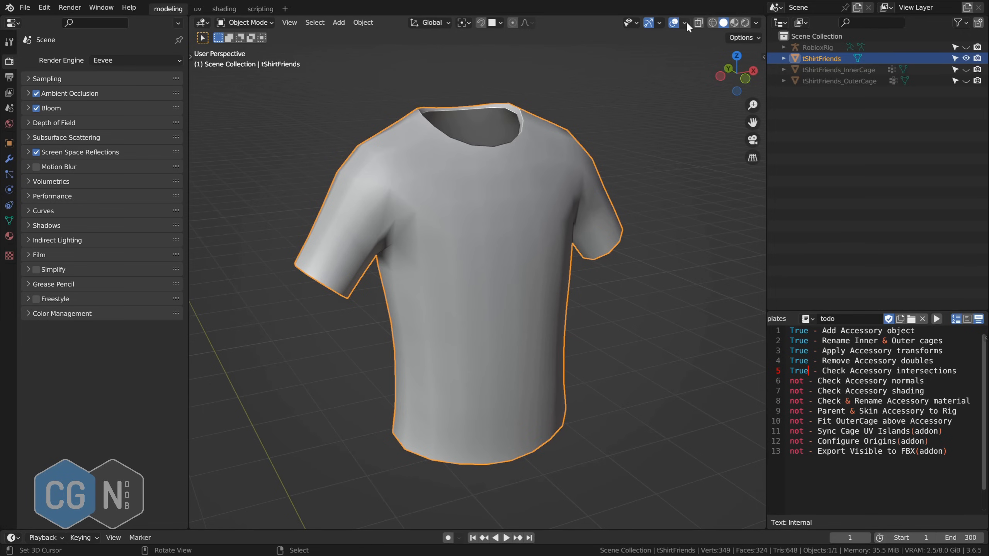
# - Enable the Face Orientation overlay to examine the direction of the T-shirt's normals
pyautogui.click(685, 23)
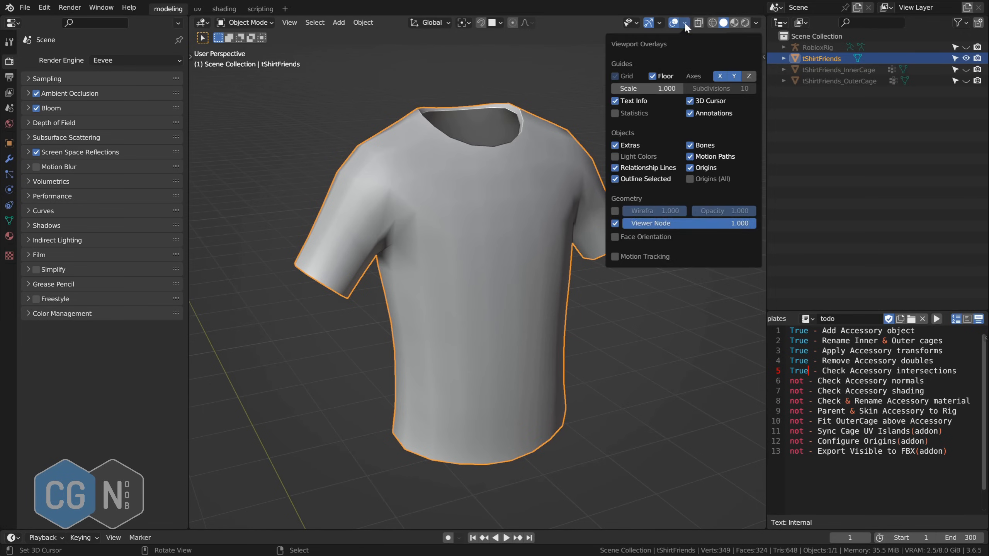
pyautogui.click(615, 236)
pyautogui.moveTo(611, 241); pyautogui.dragTo(552, 236, button='middle')
# - Toggle Face Orientation off and on while comparing the T-shirt's faces from several angles, and leave the overlay off
pyautogui.press('q')
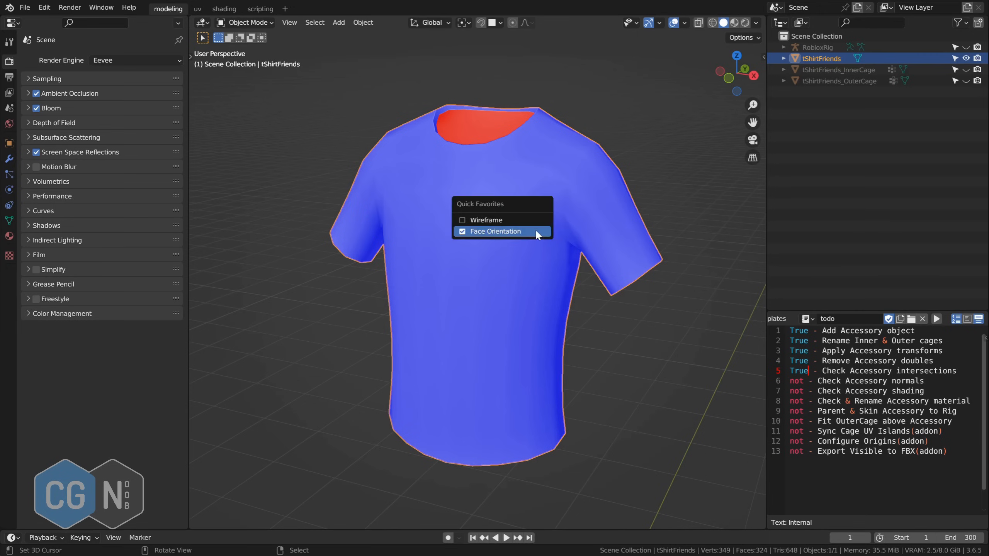
pyautogui.click(496, 231)
pyautogui.press('q')
pyautogui.click(497, 232)
pyautogui.press('q')
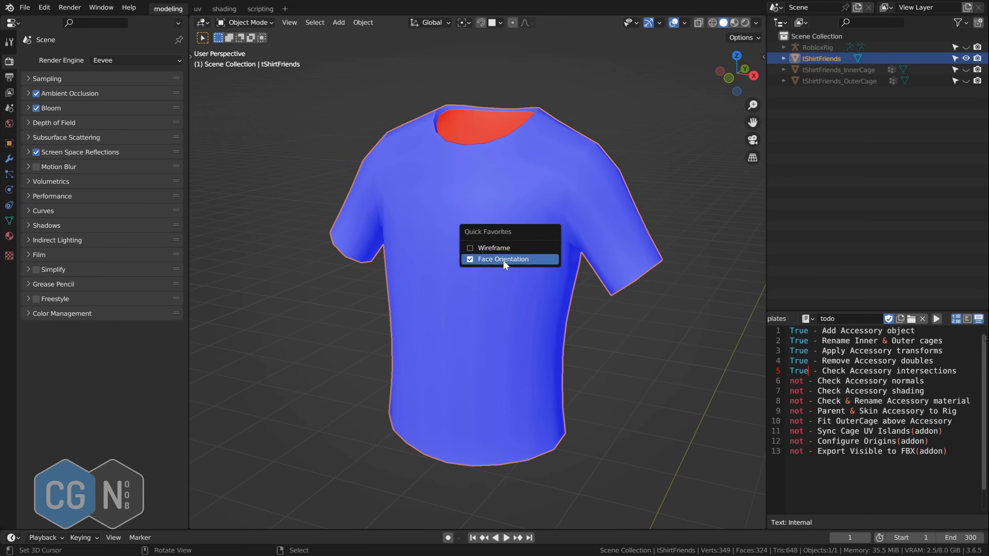
pyautogui.click(503, 259)
pyautogui.keyDown('alt'); pyautogui.moveTo(509, 277); pyautogui.dragTo(564, 215); pyautogui.keyUp('alt')
pyautogui.scroll(-1, 530, 264)
pyautogui.press('q')
pyautogui.click(516, 262)
pyautogui.scroll(1, 534, 236)
pyautogui.press('q')
pyautogui.click(564, 216)
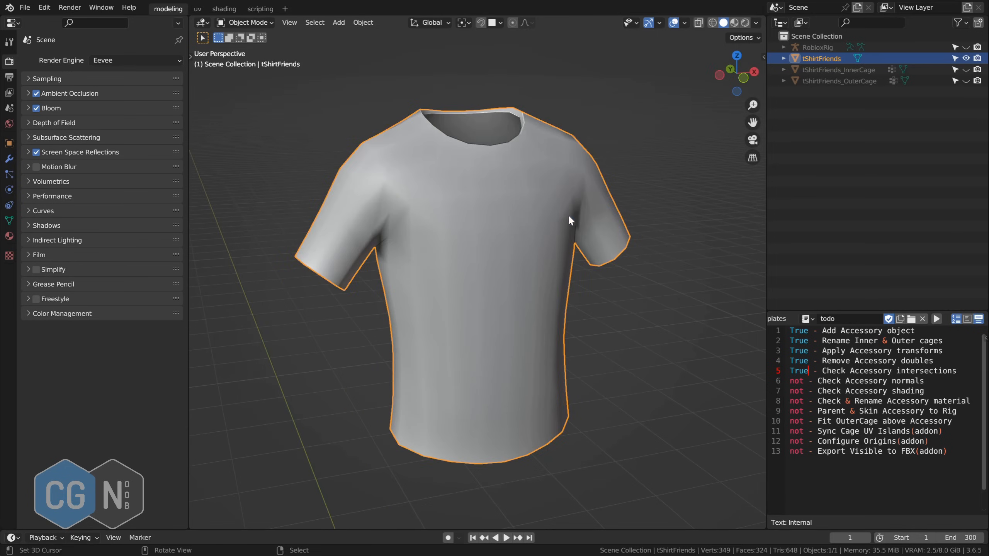
# - Mark "Check Accessory normals" as True in the todo checklist
pyautogui.doubleClick(794, 381)
pyautogui.write('True')
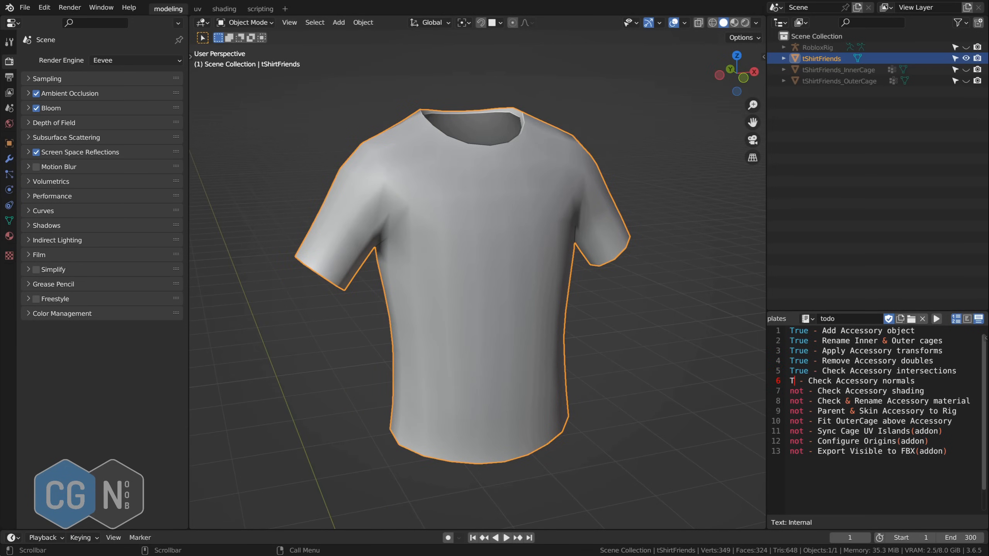
# - Select the T-shirt's whole mesh in Edit Mode, try an edge command on it, and inspect the shading in Object Mode
pyautogui.keyDown('alt'); pyautogui.moveTo(559, 213); pyautogui.dragTo(523, 242); pyautogui.keyUp('alt')
pyautogui.moveTo(529, 170); pyautogui.dragTo(524, 209, button='middle')
pyautogui.press('Tab')
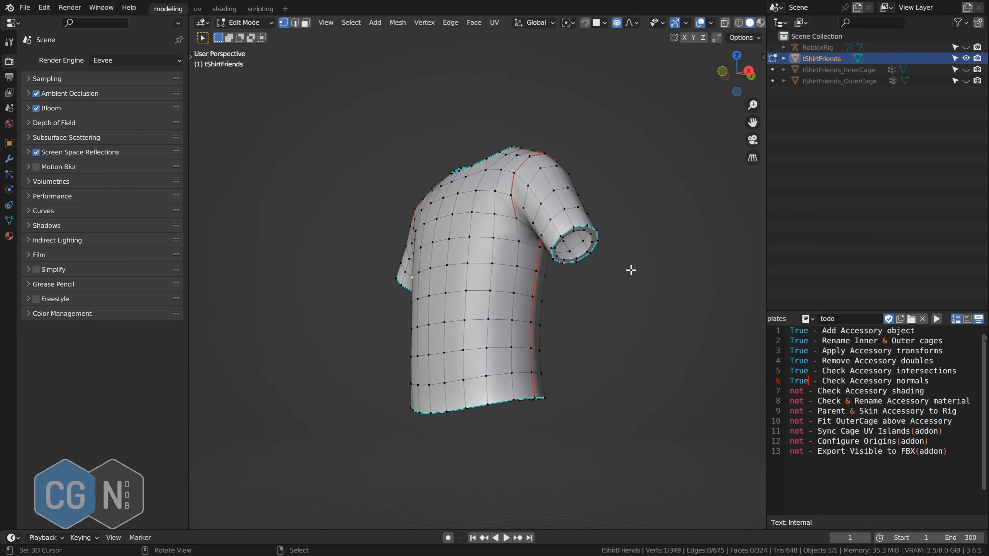
pyautogui.press('a')
pyautogui.moveTo(591, 236); pyautogui.dragTo(536, 258, button='middle')
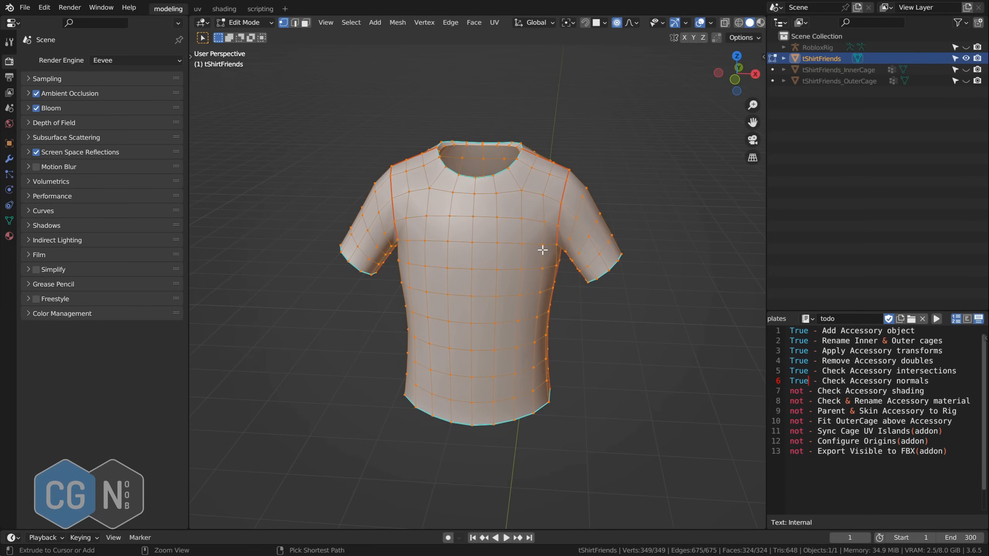
pyautogui.hotkey('ctrl', 'e')
pyautogui.click(516, 249)
pyautogui.press('Tab')
pyautogui.click(588, 263)
pyautogui.moveTo(588, 263); pyautogui.dragTo(522, 279, button='middle')
# - Undo the edge command applied to the T-shirt's mesh
pyautogui.hotkey('ctrl', 'z')
pyautogui.hotkey('ctrl', 'z')
pyautogui.hotkey('ctrl', 'z')
pyautogui.hotkey('ctrl', 'z')
pyautogui.hotkey('ctrl', 'z')
pyautogui.press('KP_1')
# - Turn off Cavity in the viewport shading to examine the T-shirt's surface, and turn it back on
pyautogui.click(756, 23)
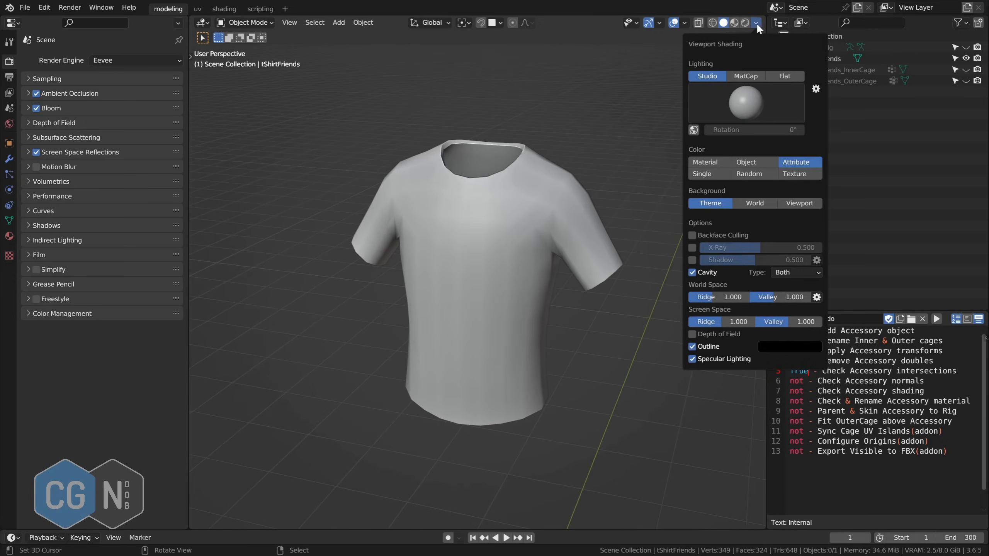
pyautogui.click(692, 272)
pyautogui.moveTo(490, 294); pyautogui.dragTo(529, 252, button='middle')
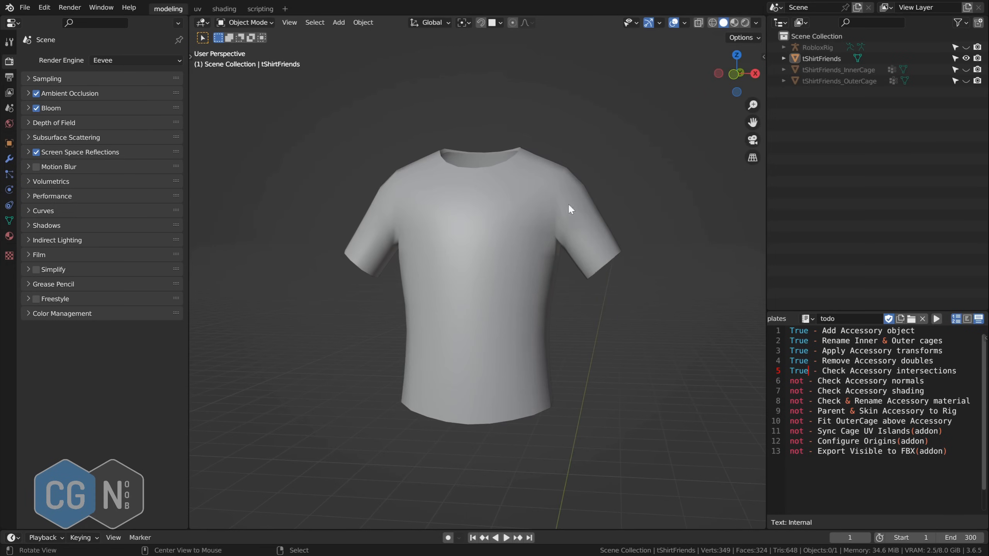
pyautogui.click(755, 22)
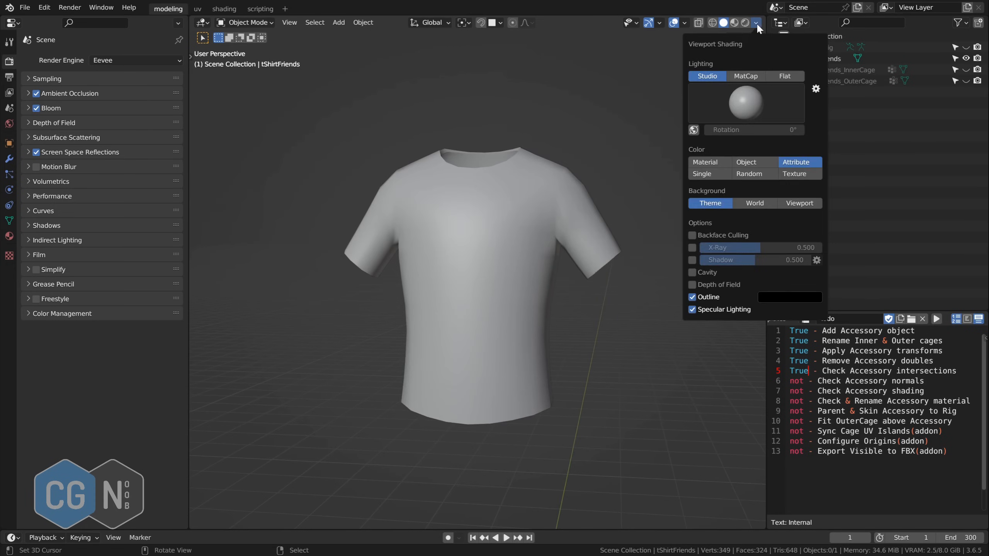
pyautogui.click(693, 273)
pyautogui.press('KP_1')
pyautogui.moveTo(539, 251)
pyautogui.keyDown('ctrl'); pyautogui.mouseDown(button='middle')
pyautogui.moveTo(532, 240)
pyautogui.moveTo(545, 250)
pyautogui.mouseUp(button='middle'); pyautogui.keyUp('ctrl')
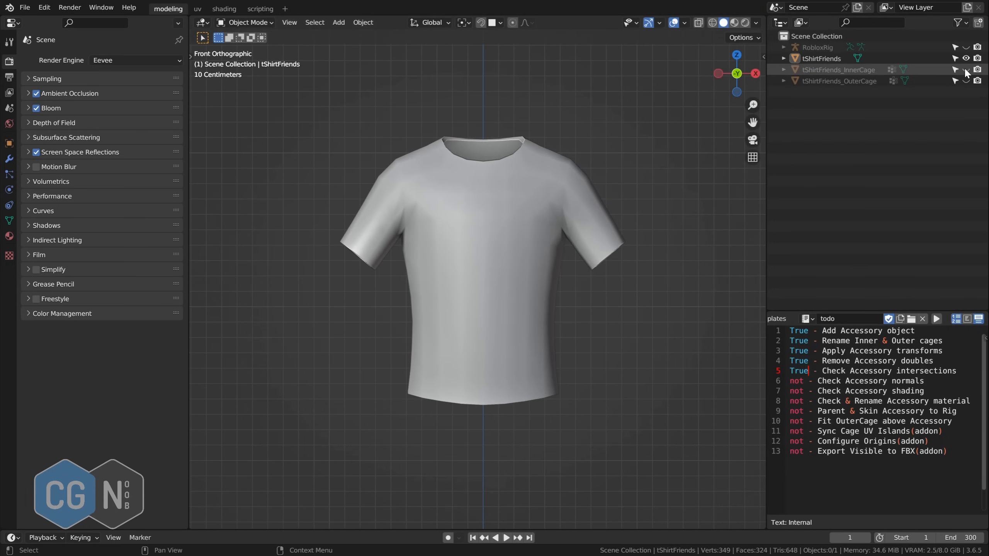
# - Show the inner and outer cages together with the T-shirt and leave everything deselected
pyautogui.moveTo(966, 69); pyautogui.dragTo(966, 81)
pyautogui.press('a')
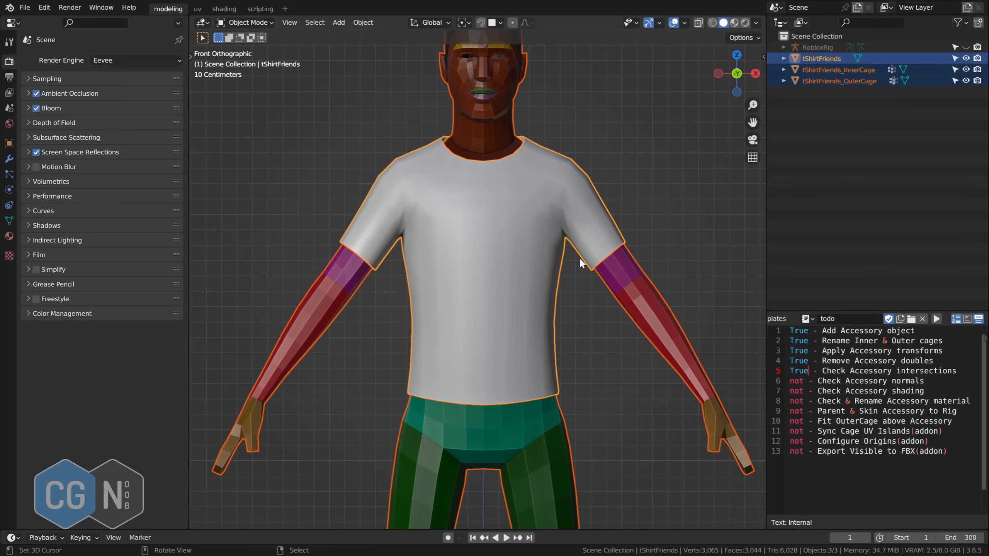
pyautogui.scroll(-5, 579, 257)
pyautogui.hotkey('alt', 'a')
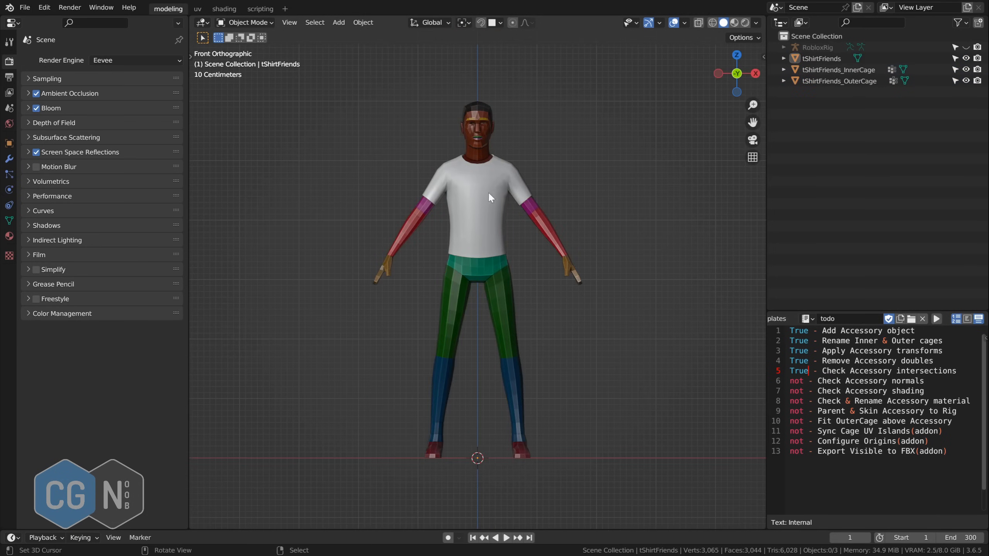
# - Mark "Check Accessory normals" and "Check Accessory shading" as True in the todo checklist
pyautogui.press('Down')
pyautogui.hotkey('ctrl', 'shift', 'Left')
pyautogui.write('True')
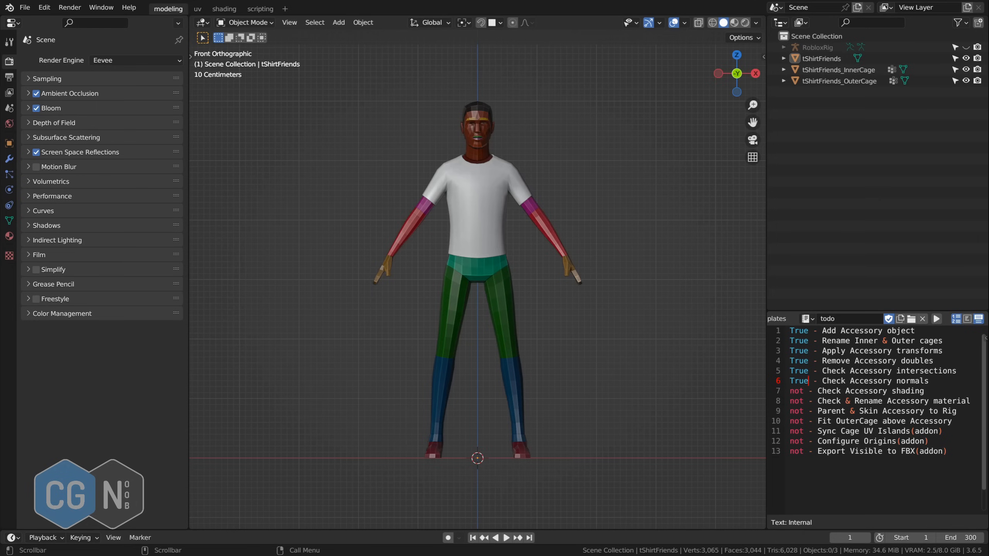
pyautogui.press('Down')
pyautogui.hotkey('ctrl', 'shift', 'Left')
pyautogui.write('True')
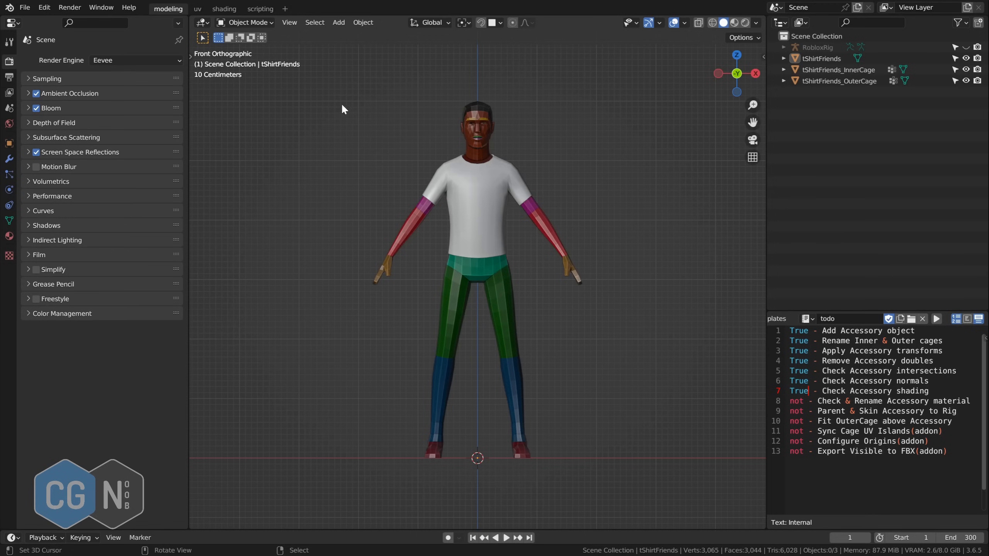
# - In the shading workspace, delete the T-shirt material's Base Color, Roughness and Normal texture nodes along with the Normal Map node
pyautogui.click(224, 9)
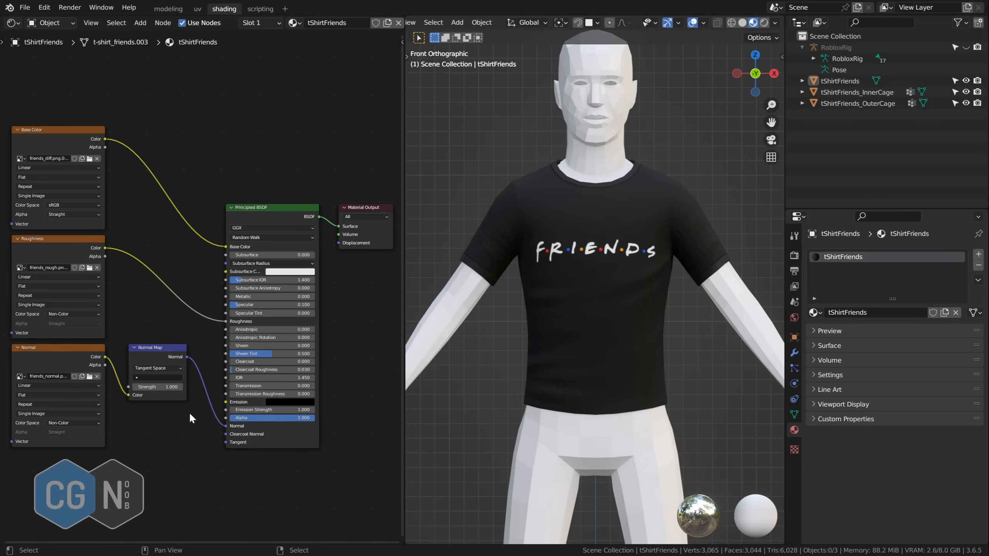
pyautogui.moveTo(195, 467); pyautogui.dragTo(1, 86)
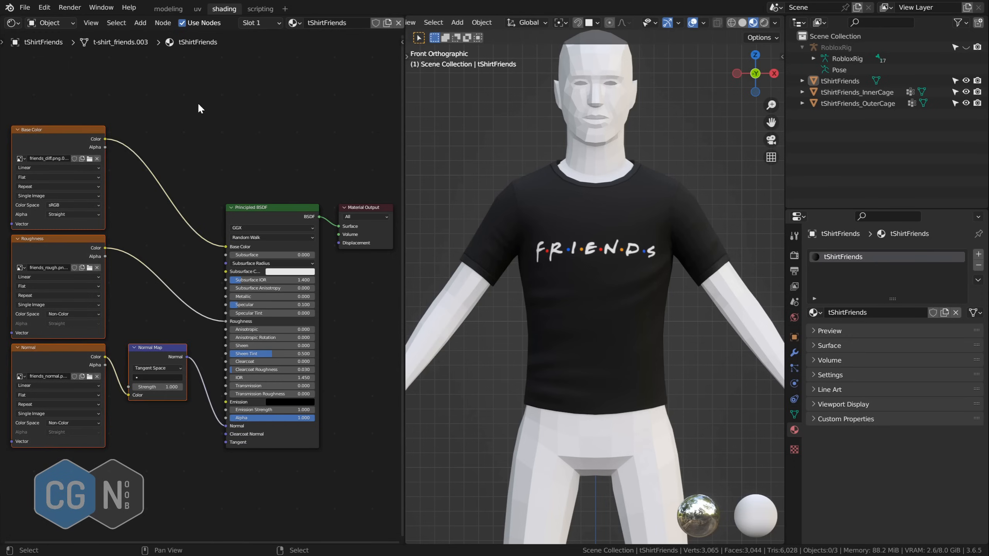
pyautogui.press('x')
pyautogui.moveTo(264, 158); pyautogui.dragTo(204, 149, button='middle')
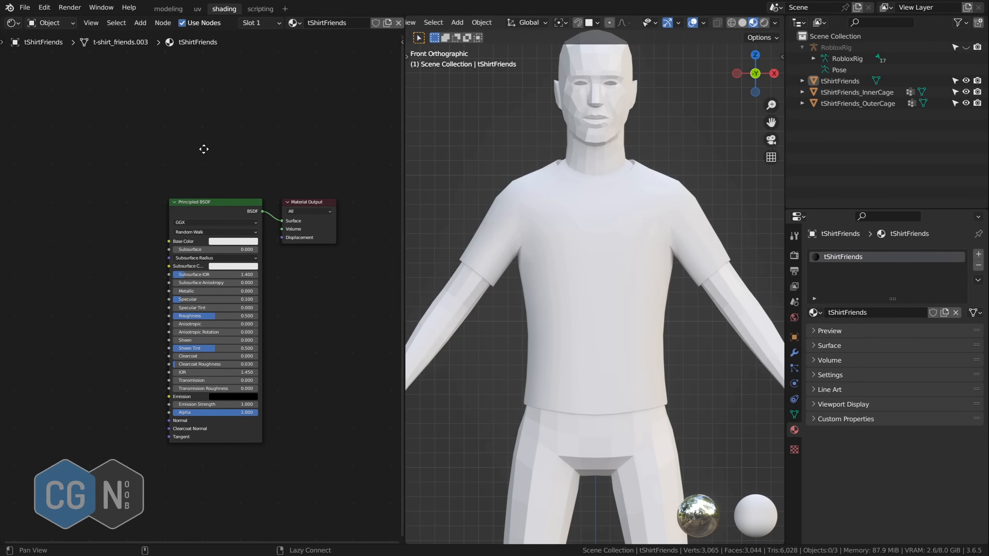
# - Select the Principled BSDF node and check in the preferences that the Node Wrangler add-on is enabled
pyautogui.click(229, 207)
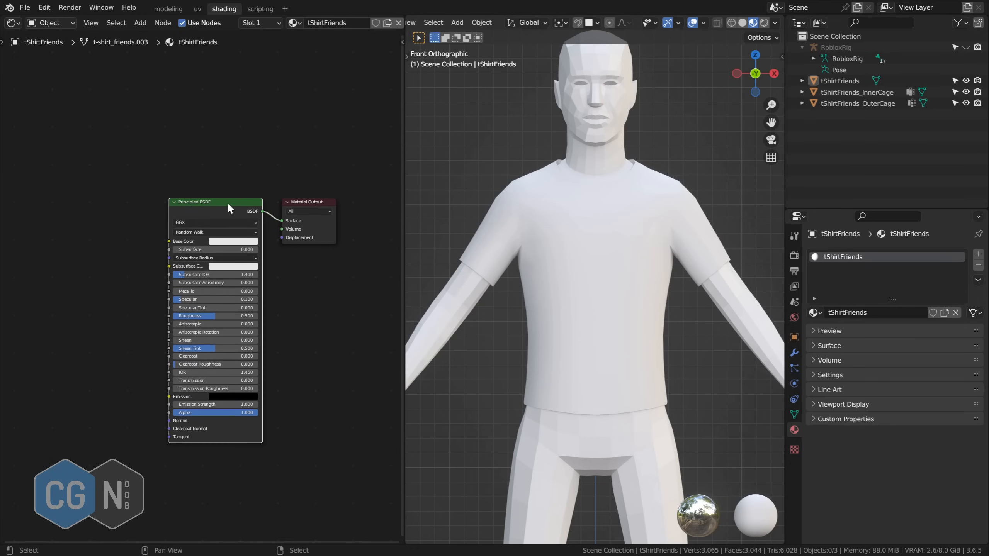
pyautogui.click(44, 8)
pyautogui.click(102, 178)
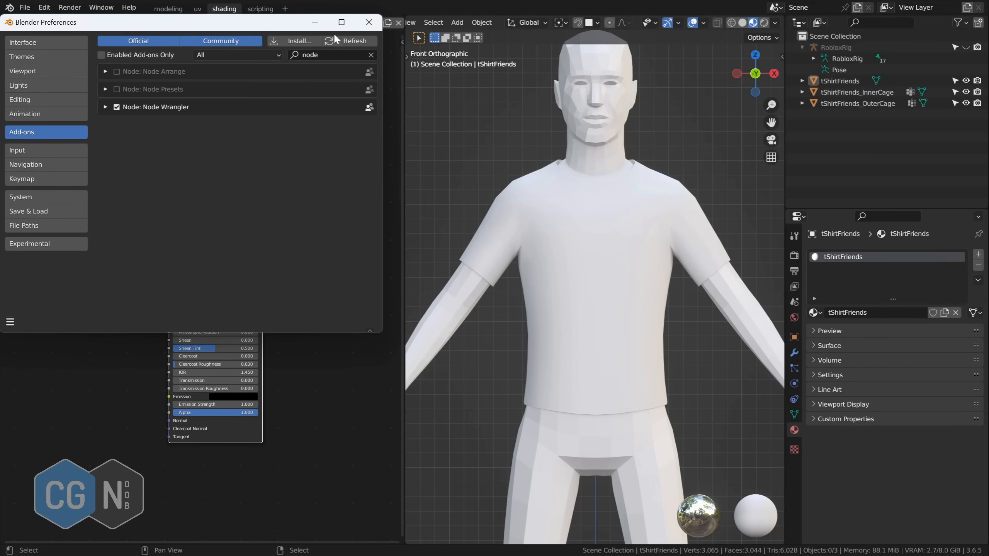
pyautogui.click(368, 23)
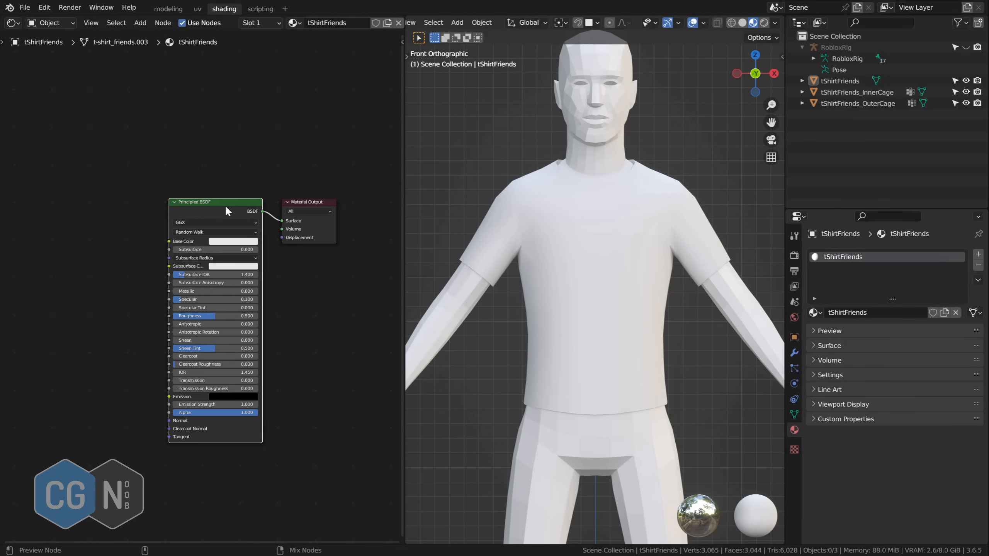
# - Add friends_diff.png, friends_normal.png and friends_rough.png to the T-shirt material with Node Wrangler's Principled Texture Setup
pyautogui.hotkey('ctrl', 'shift', 't')
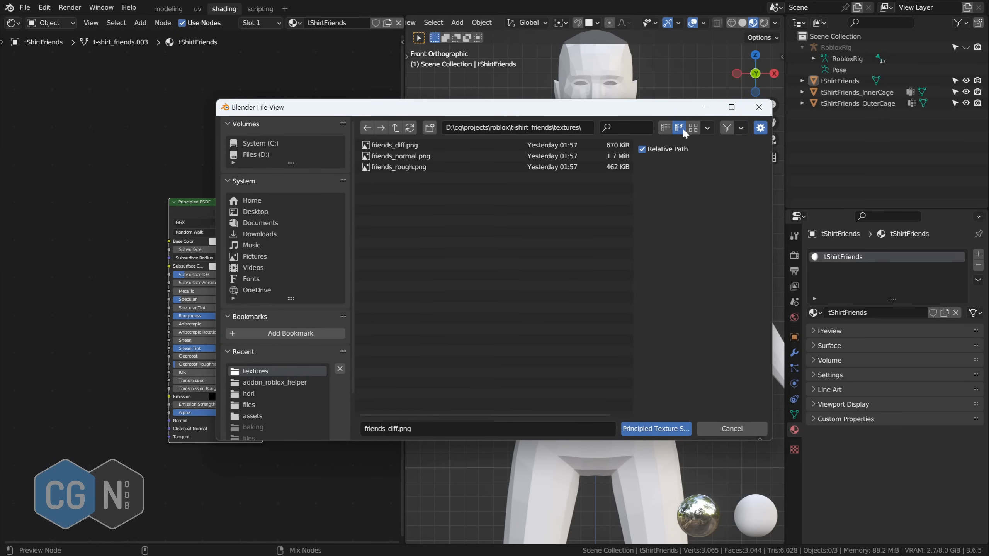
pyautogui.click(694, 127)
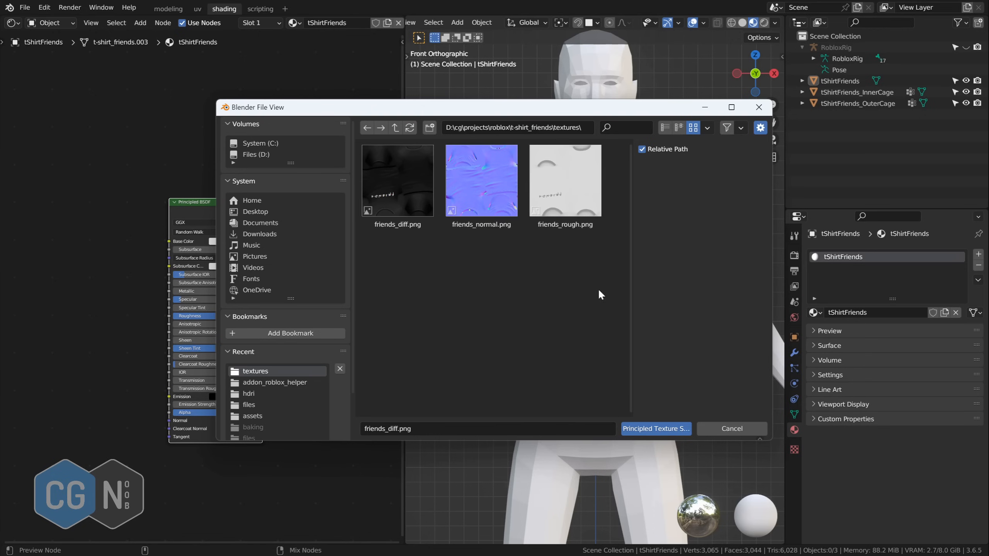
pyautogui.moveTo(605, 299); pyautogui.dragTo(389, 180)
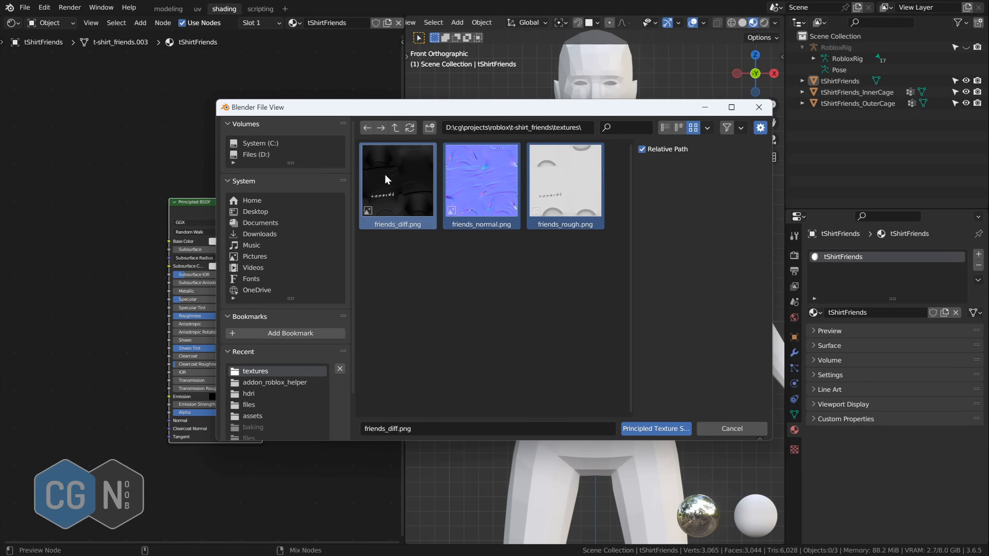
pyautogui.click(656, 428)
pyautogui.keyDown('alt'); pyautogui.moveTo(210, 148); pyautogui.dragTo(293, 136); pyautogui.keyUp('alt')
pyautogui.scroll(-2, 264, 136)
pyautogui.click(293, 140)
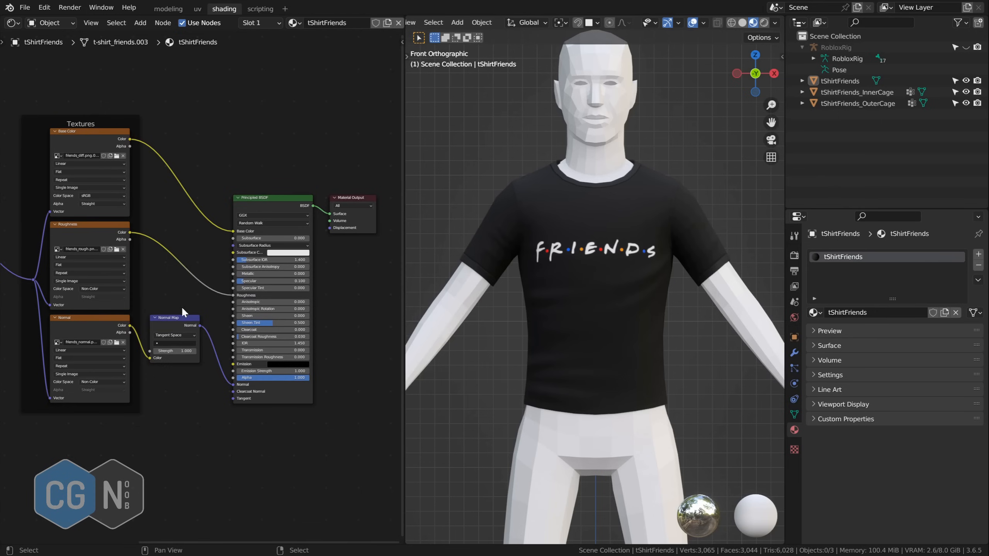
# - Delete the Texture Coordinate and Mapping nodes, the reroute and both frames, keeping the image texture nodes
pyautogui.scroll(2, 134, 178)
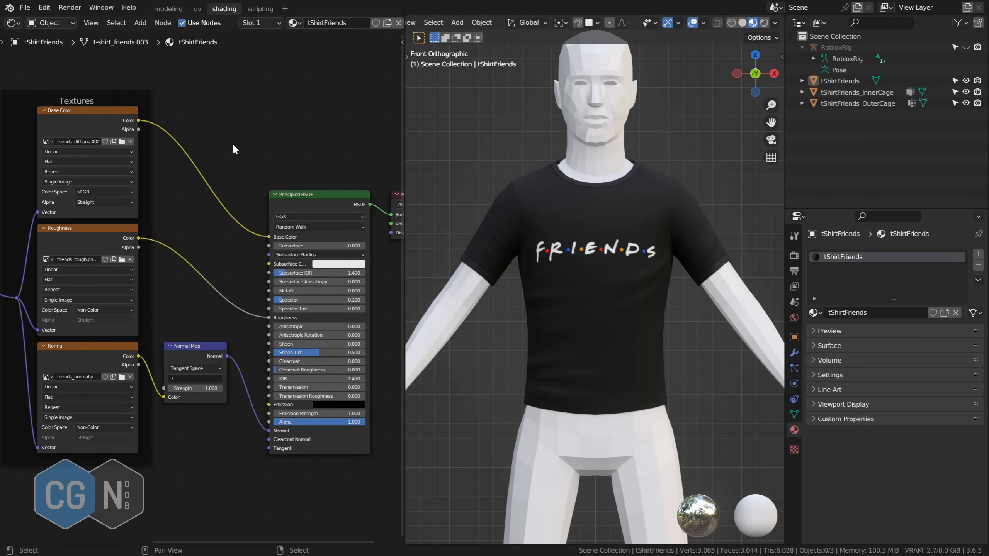
pyautogui.keyDown('alt'); pyautogui.moveTo(244, 137); pyautogui.dragTo(261, 132); pyautogui.keyUp('alt')
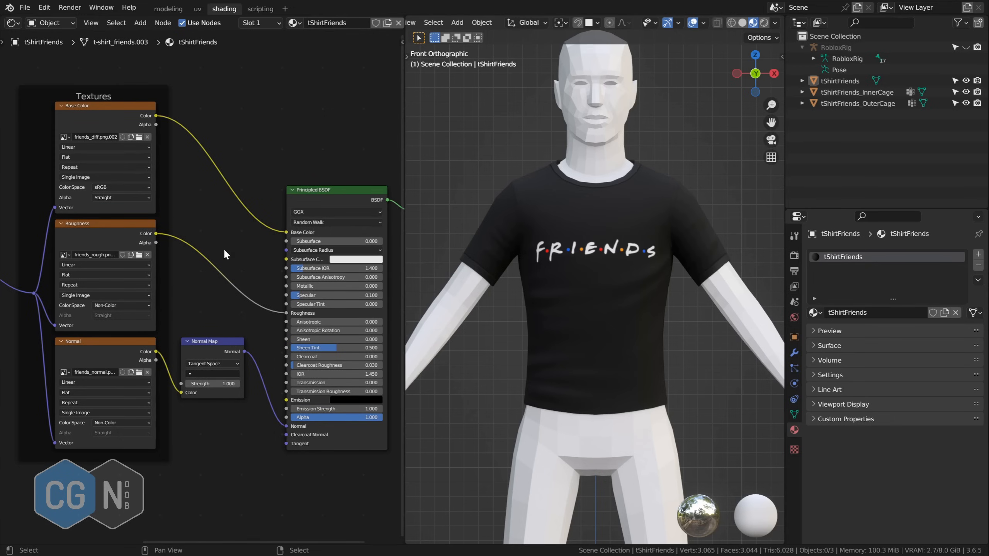
pyautogui.scroll(-5, 221, 224)
pyautogui.keyDown('alt'); pyautogui.moveTo(214, 169); pyautogui.dragTo(335, 163); pyautogui.keyUp('alt')
pyautogui.moveTo(216, 413); pyautogui.dragTo(15, 71)
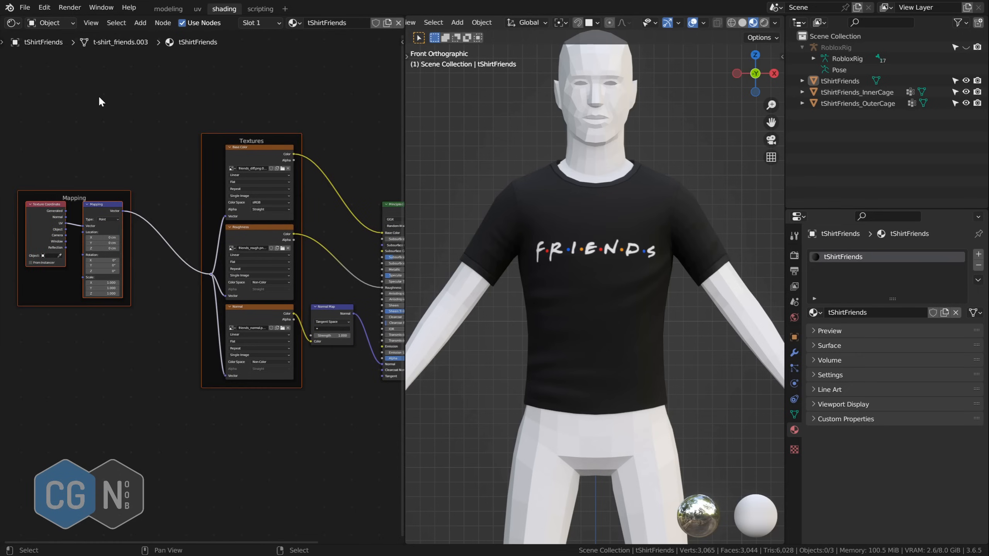
pyautogui.press('x')
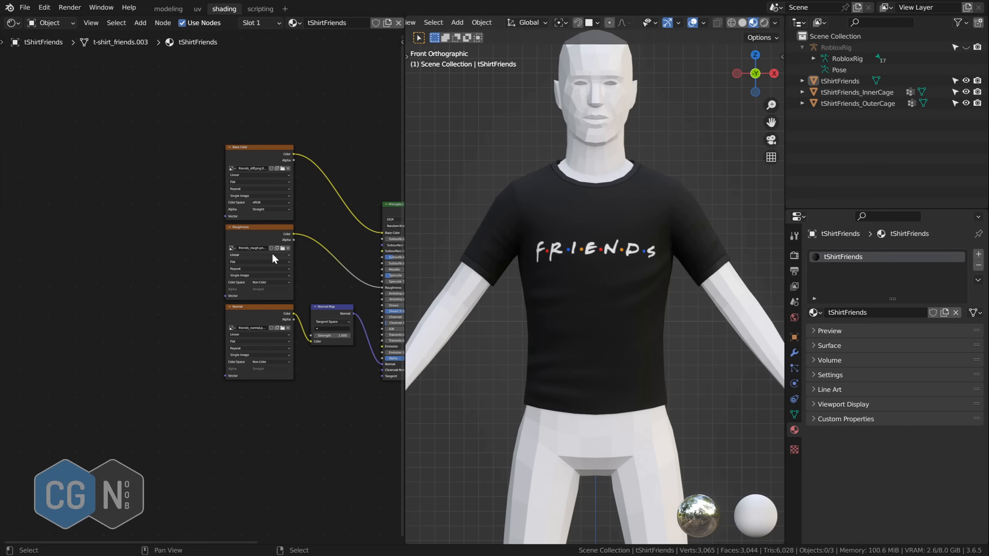
pyautogui.press('Home')
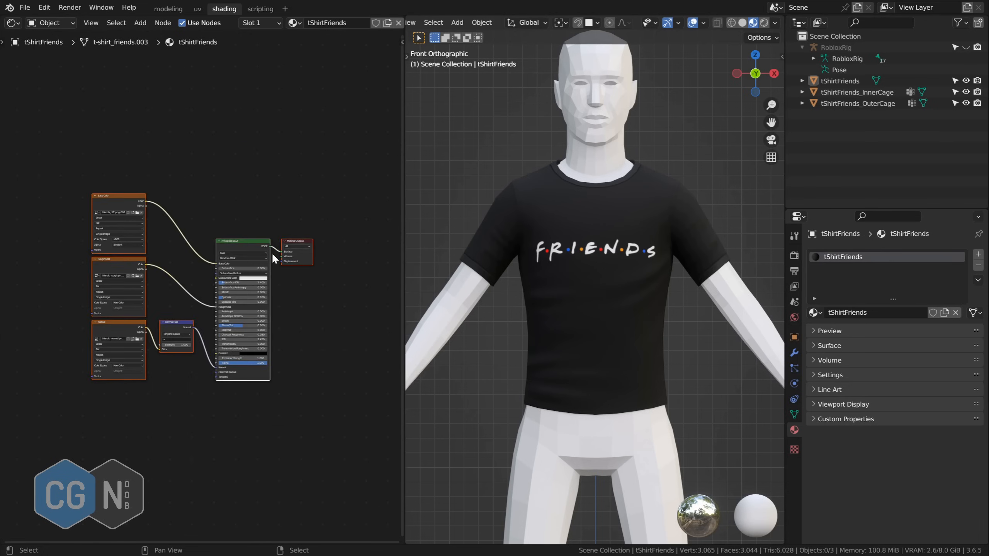
pyautogui.scroll(3, 271, 251)
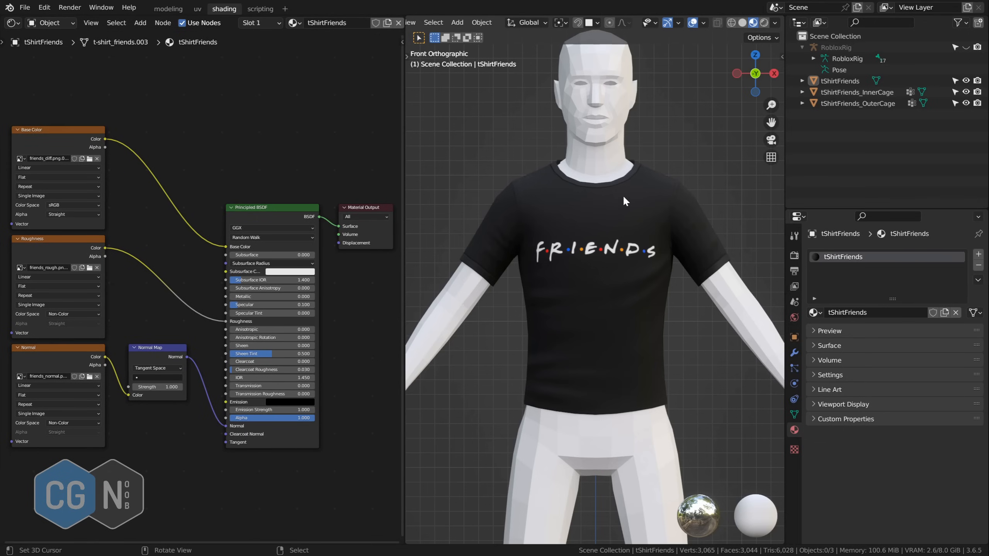
# - Rename the T-shirt's material as wow
pyautogui.doubleClick(852, 80)
pyautogui.doubleClick(834, 258)
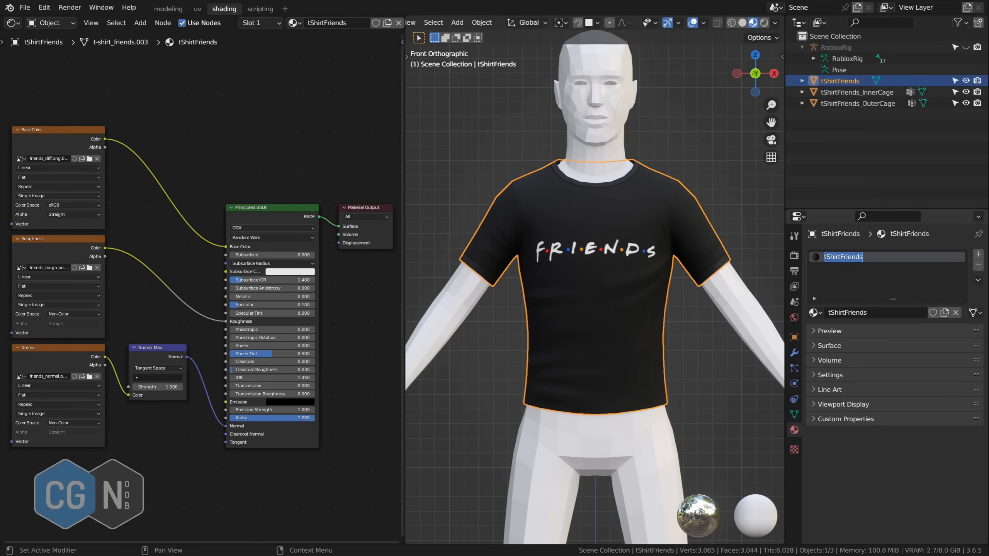
pyautogui.write('wow')
pyautogui.press('Return')
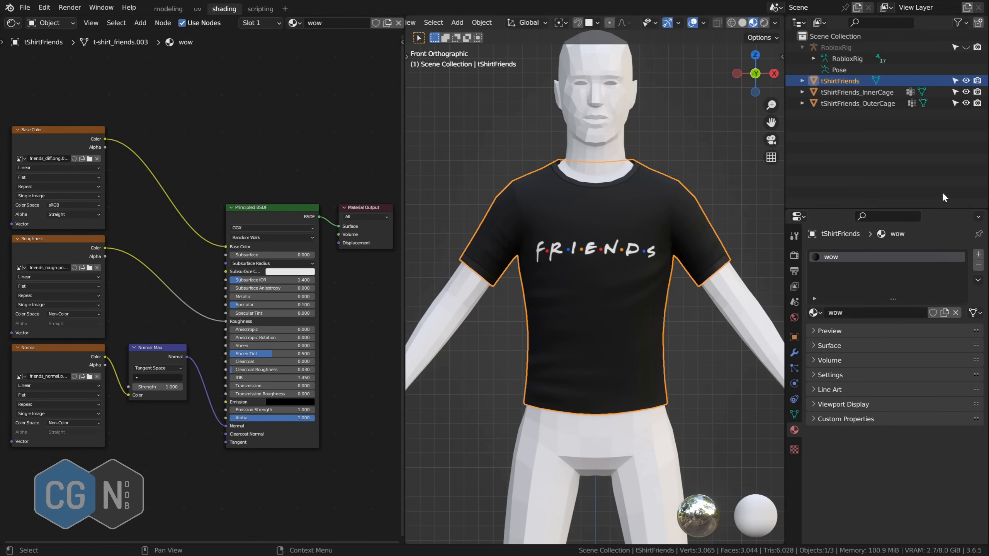
# - Copy the T-shirt object's name and rename its material as tShirtFriends, leaving everything deselected
pyautogui.doubleClick(828, 82)
pyautogui.hotkey('ctrl', 'c')
pyautogui.click(830, 256)
pyautogui.doubleClick(830, 256)
pyautogui.hotkey('ctrl', 'v')
pyautogui.press('Return')
pyautogui.click(695, 179)
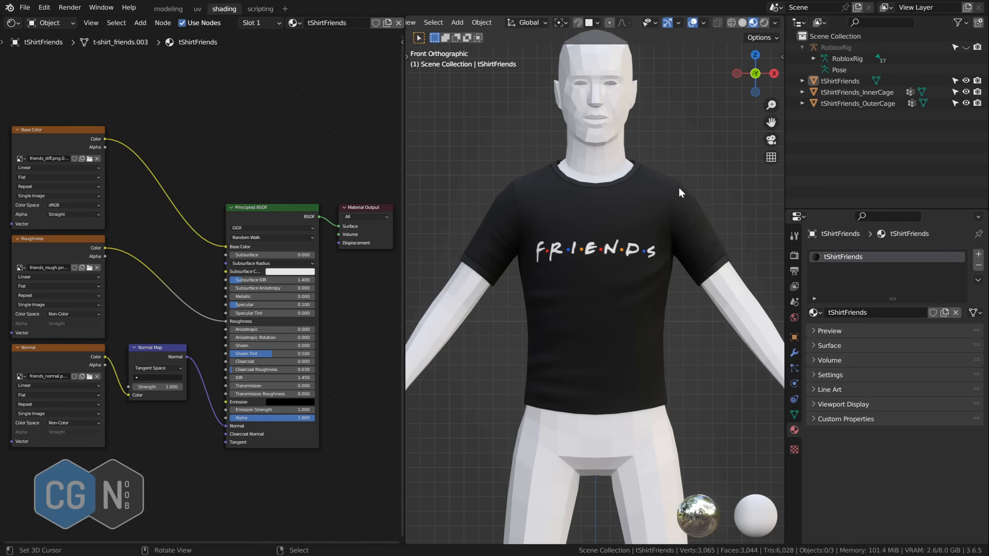
# - In the modeling workspace, mark "Check & Rename Accessory material" as True in the todo checklist
pyautogui.click(168, 9)
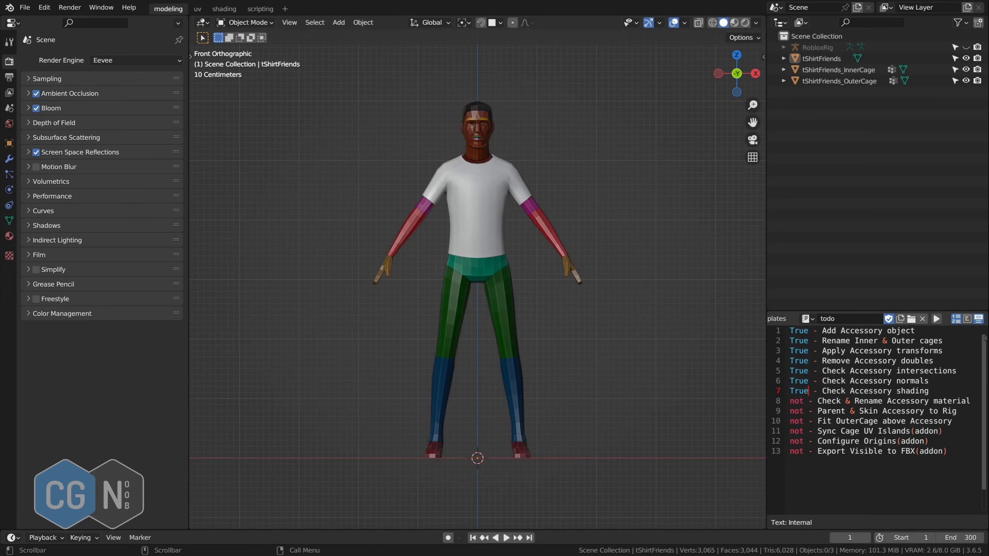
pyautogui.doubleClick(796, 401)
pyautogui.write('True')
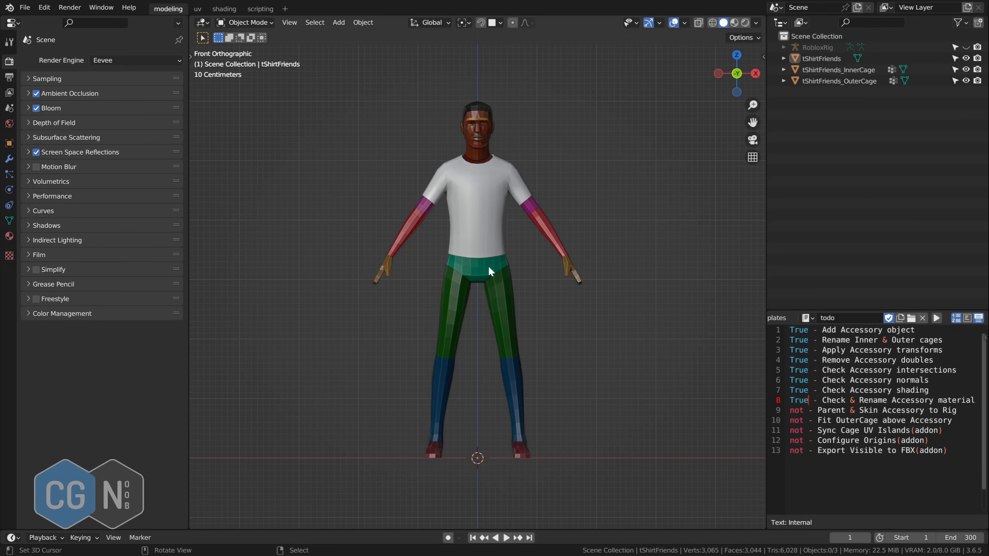
# - Show RobloxRig, hide the inner and outer cages, and select the T-shirt with the rig as the active object
pyautogui.click(484, 197)
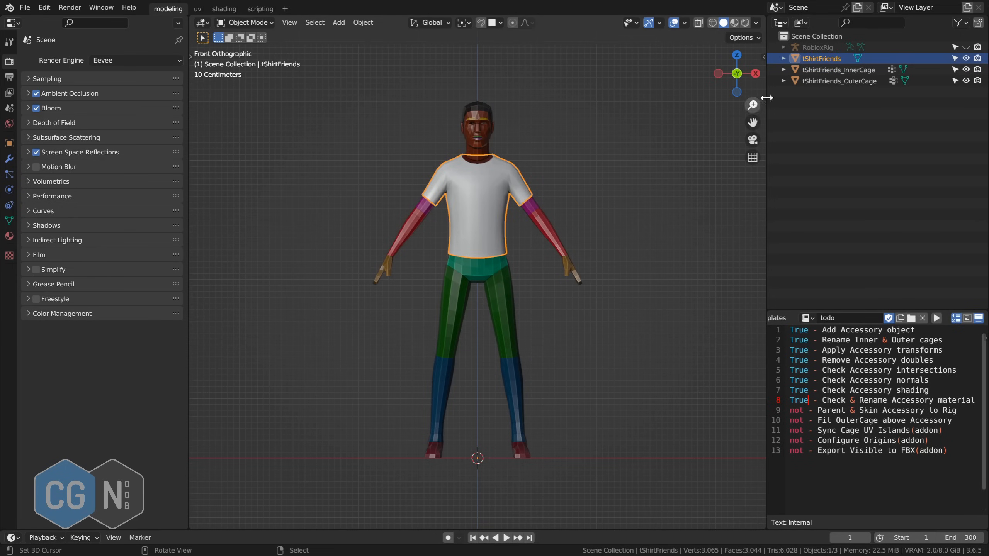
pyautogui.click(966, 47)
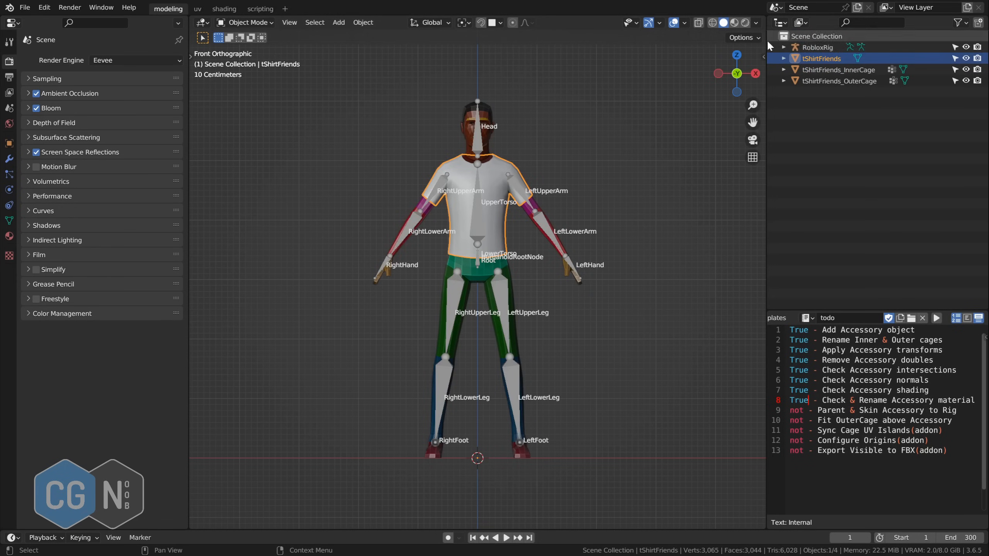
pyautogui.moveTo(967, 70); pyautogui.dragTo(967, 81)
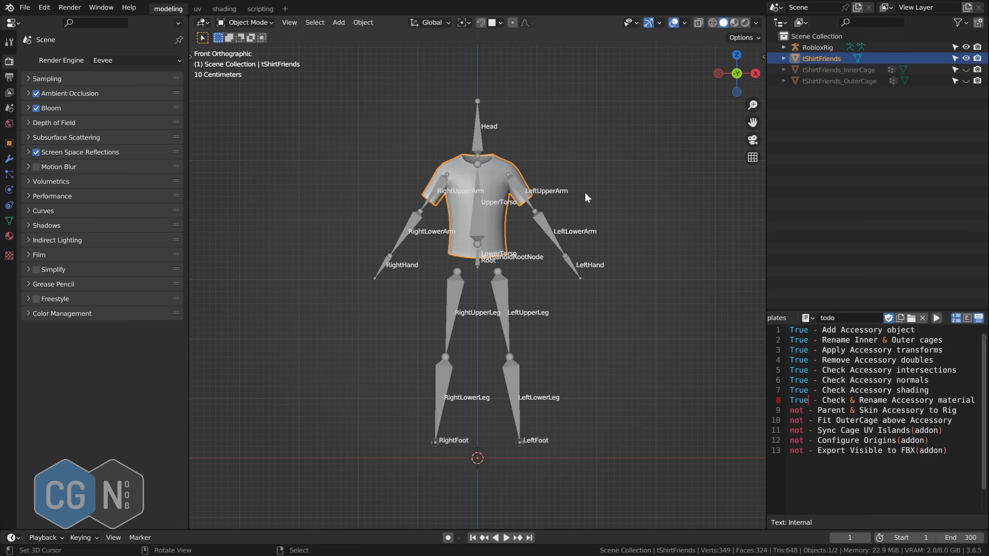
pyautogui.keyDown('shift'); pyautogui.click(542, 220); pyautogui.keyUp('shift')
# - Try parenting the T-shirt to RobloxRig with automatic weights and test it by rotating the LeftUpperArm bone in Pose Mode
pyautogui.hotkey('ctrl', 'p')
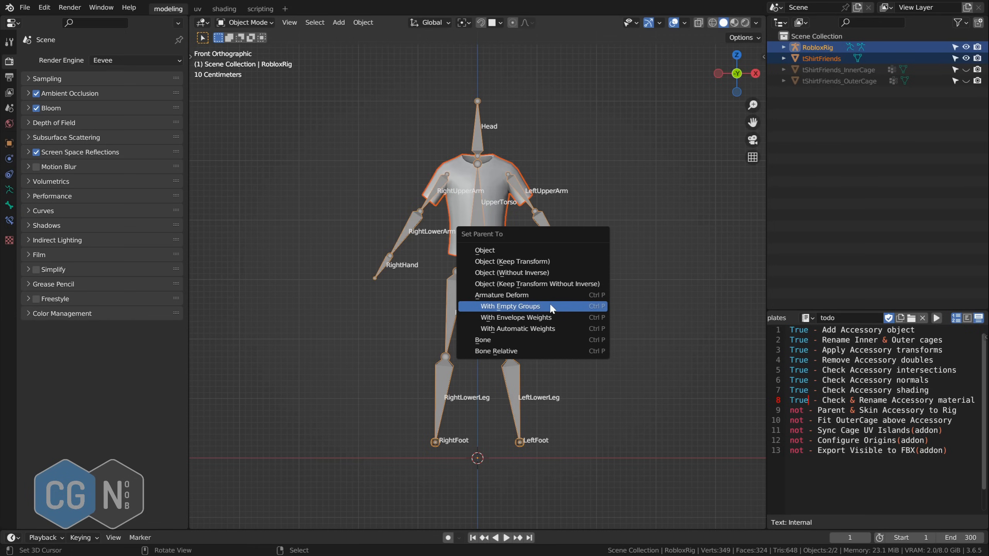
pyautogui.click(539, 329)
pyautogui.click(518, 186)
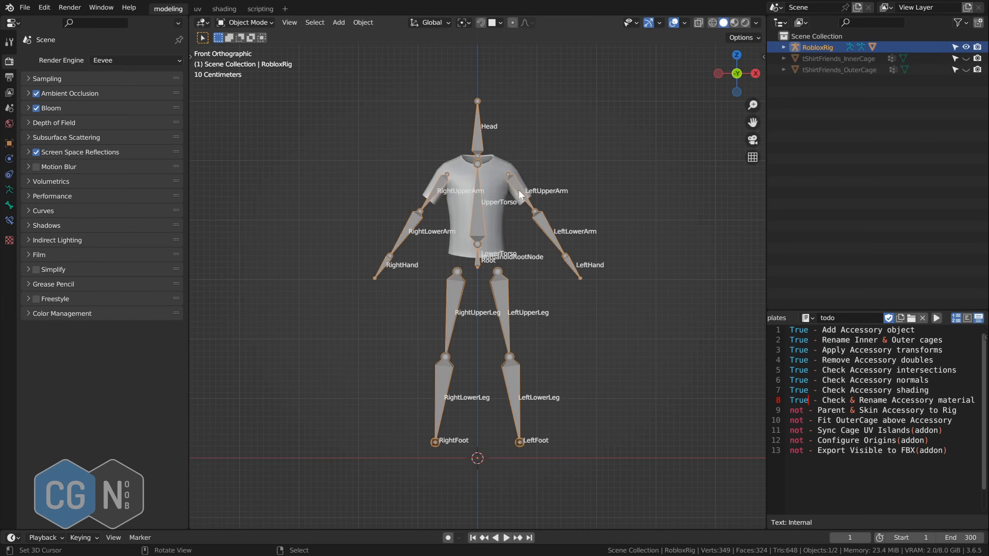
pyautogui.hotkey('ctrl', 'Tab')
pyautogui.press('r')
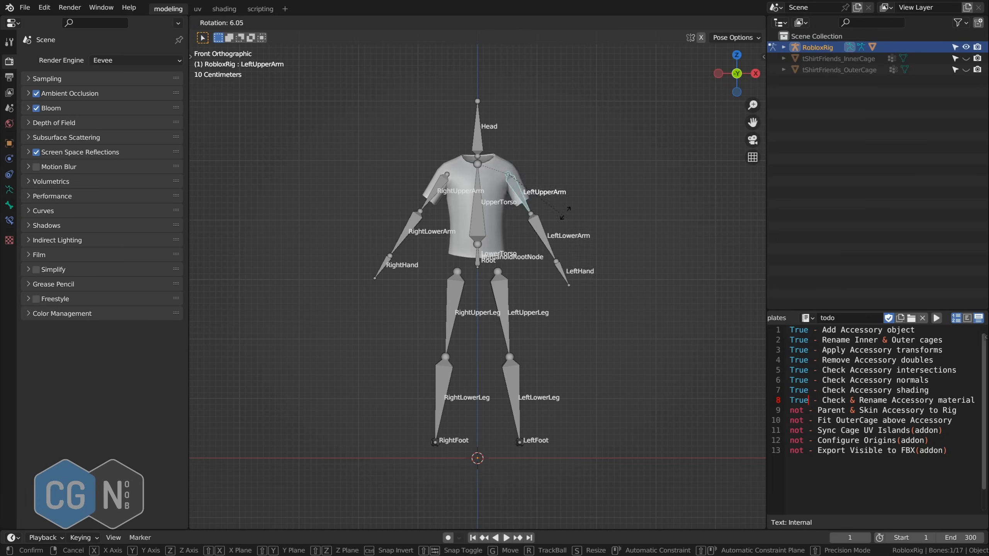
pyautogui.click(577, 174)
pyautogui.hotkey('ctrl', 'Tab')
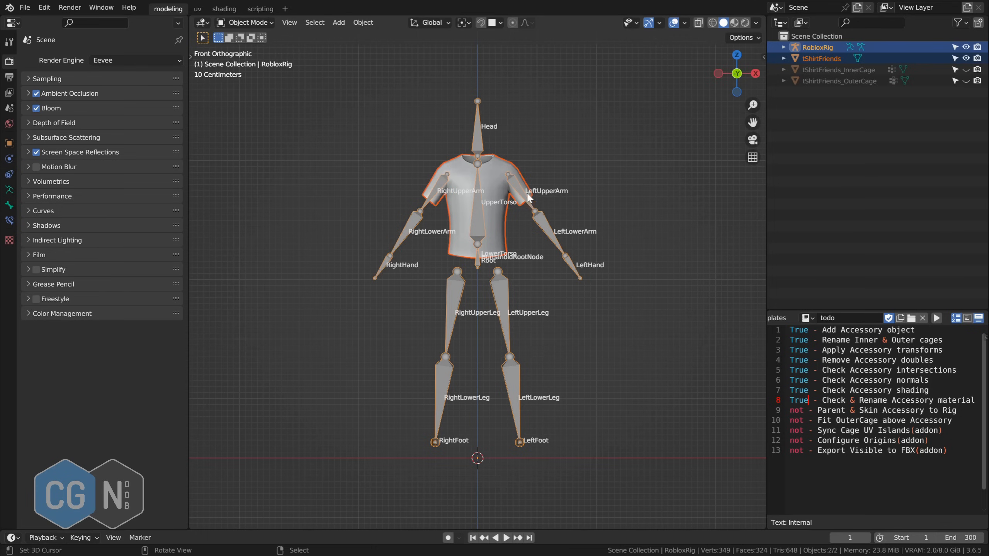
# - Parent the T-shirt to RobloxRig using Armature Deform with Empty Groups and expand the rig's hierarchy
pyautogui.hotkey('ctrl', 'p')
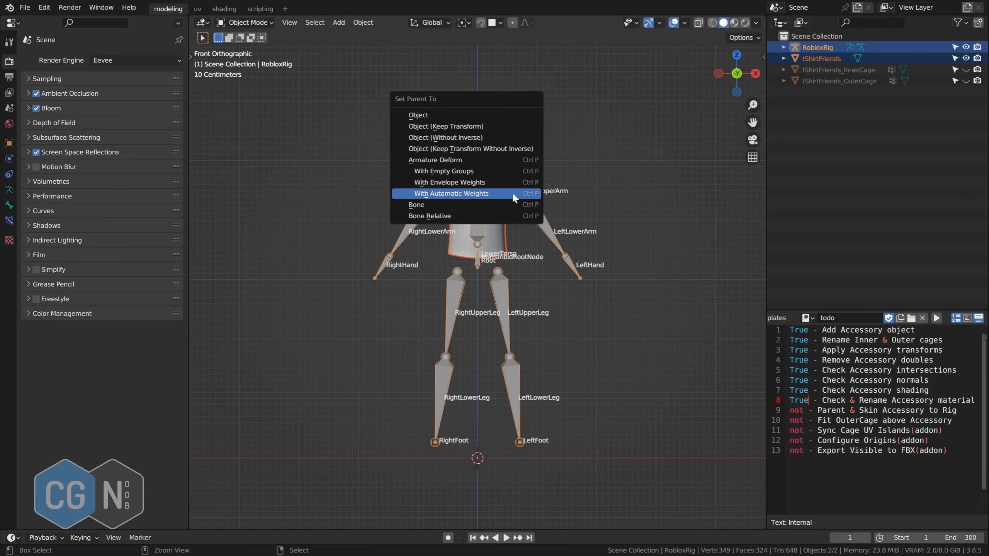
pyautogui.click(467, 172)
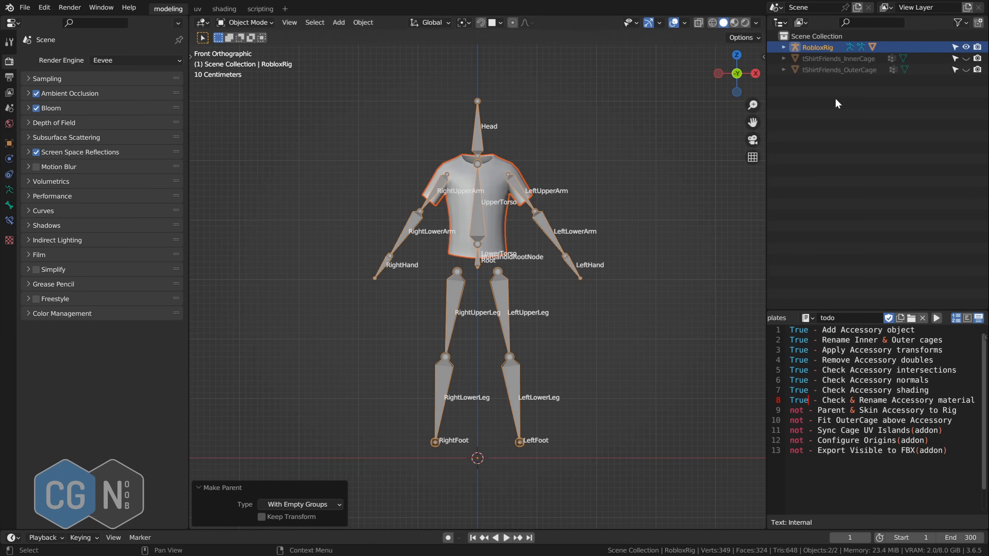
pyautogui.rightClick(606, 174)
pyautogui.click(784, 48)
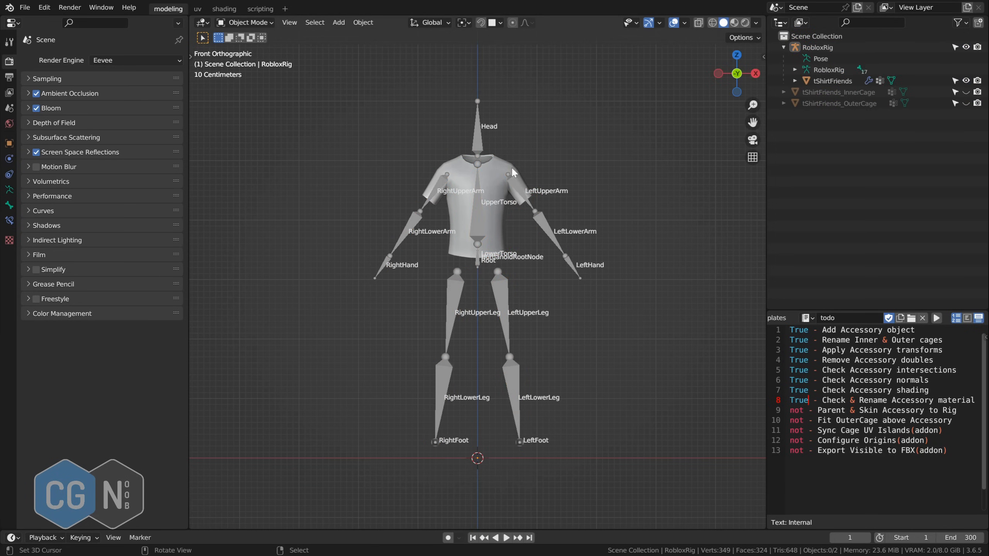
# - Enable Preserve Volume on the T-shirt's Armature modifier
pyautogui.click(504, 182)
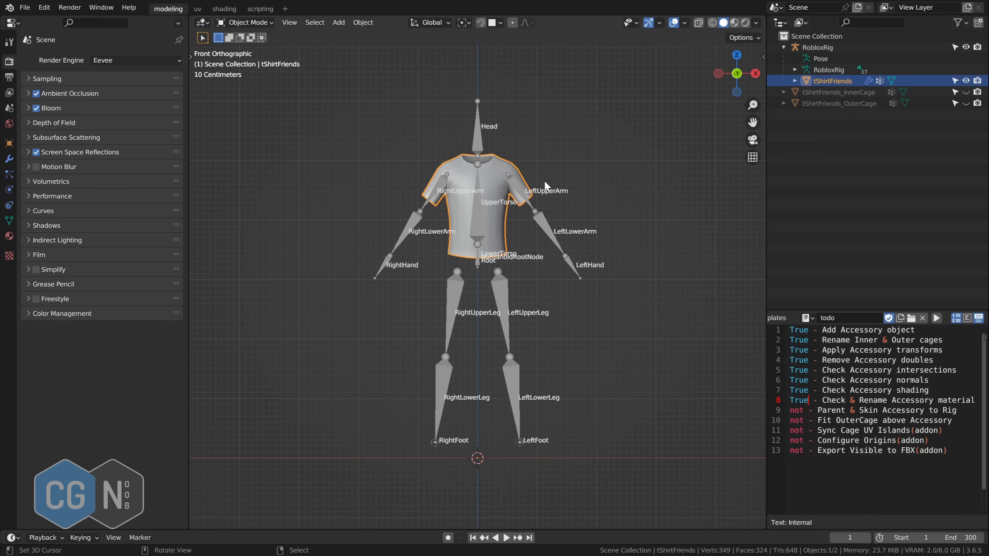
pyautogui.click(9, 158)
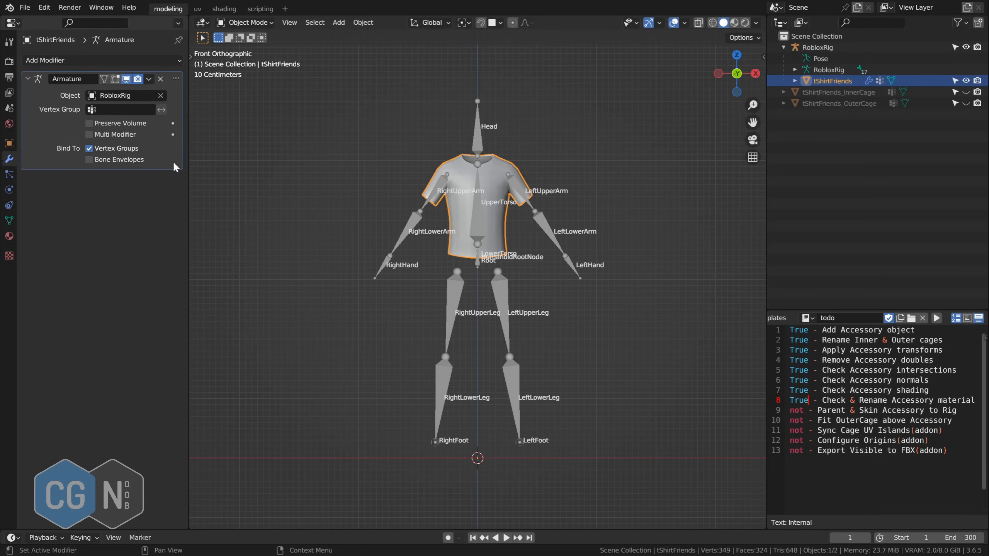
pyautogui.click(88, 124)
# - Remove the Head, LeftHand and LeftLowerArm vertex groups from the T-shirt
pyautogui.click(9, 220)
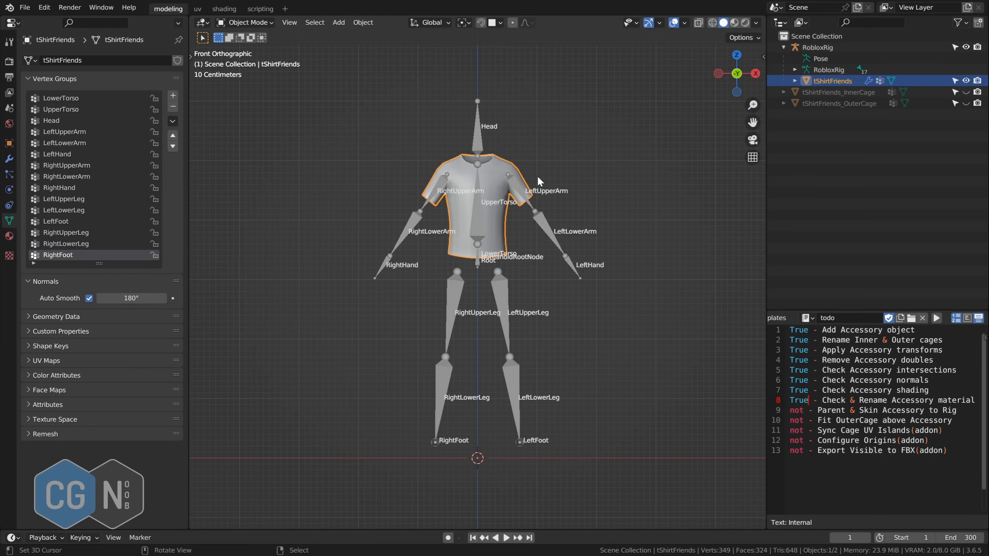
pyautogui.keyDown('ctrl'); pyautogui.moveTo(571, 204); pyautogui.dragTo(574, 154, button='middle'); pyautogui.keyUp('ctrl')
pyautogui.keyDown('shift'); pyautogui.moveTo(574, 148); pyautogui.dragTo(572, 263, button='middle'); pyautogui.keyUp('shift')
pyautogui.keyDown('ctrl'); pyautogui.moveTo(573, 260); pyautogui.dragTo(578, 233, button='middle'); pyautogui.keyUp('ctrl')
pyautogui.keyDown('shift'); pyautogui.moveTo(578, 233); pyautogui.dragTo(579, 265, button='middle'); pyautogui.keyUp('shift')
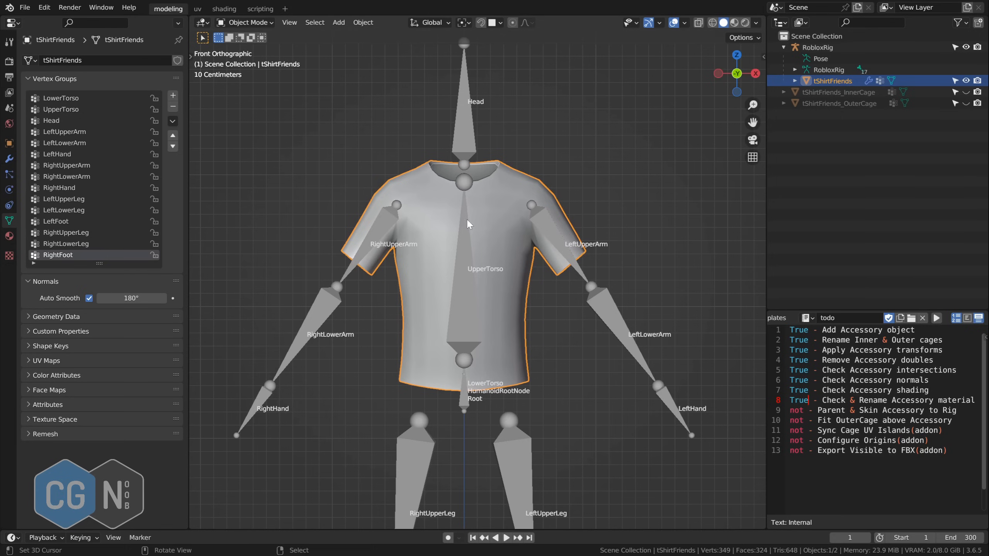
pyautogui.click(173, 108)
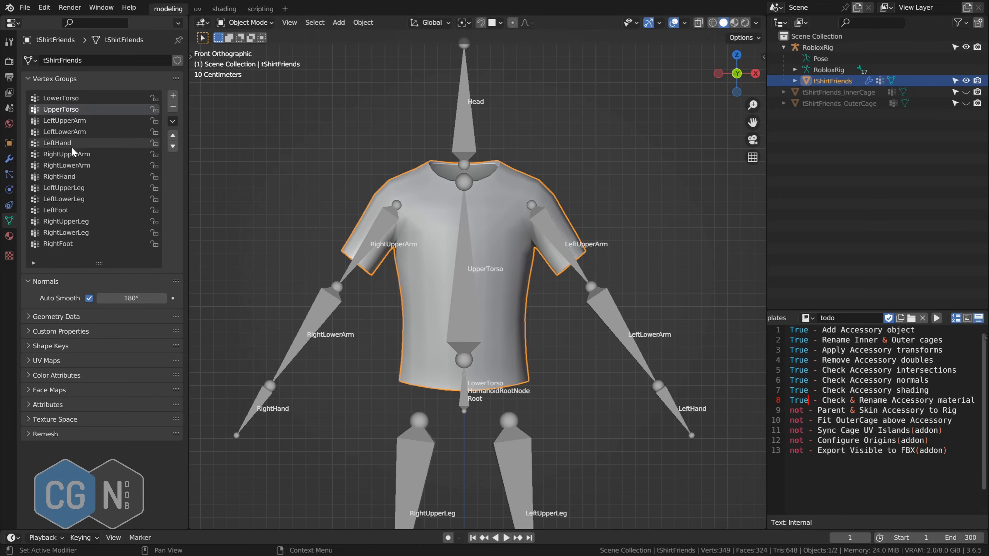
pyautogui.click(72, 143)
pyautogui.click(171, 107)
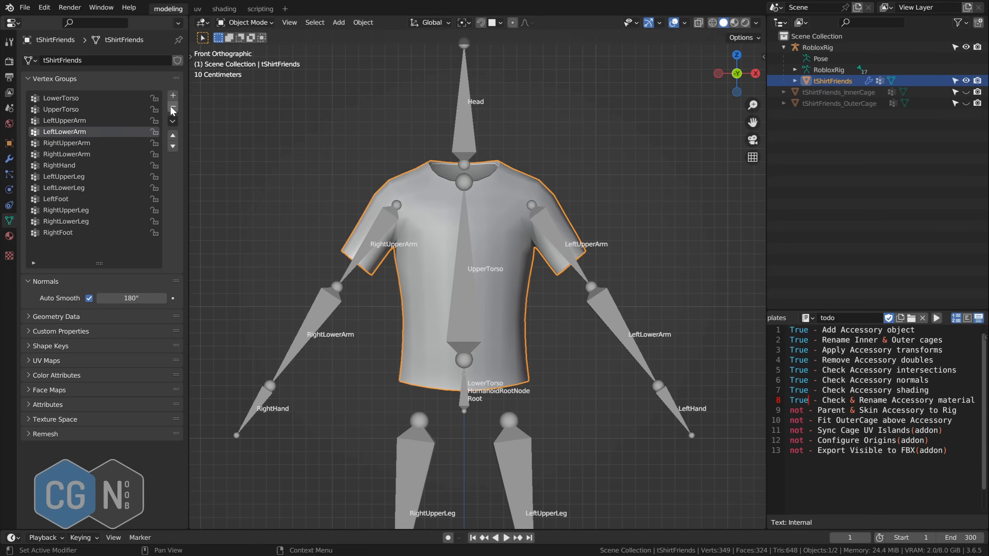
pyautogui.click(172, 106)
# - Remove all leg and foot vertex groups plus RightHand and RightLowerArm from the T-shirt
pyautogui.click(100, 222)
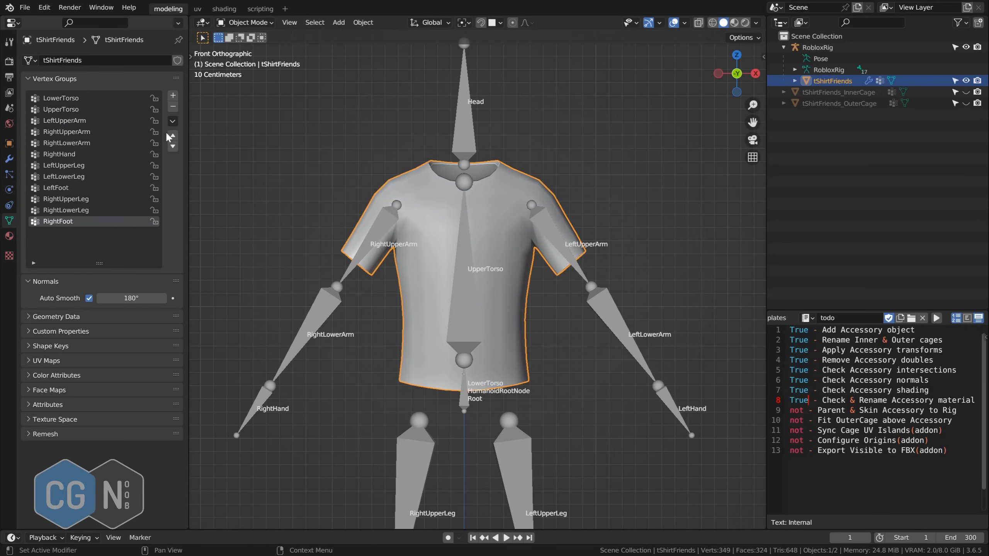
pyautogui.click(172, 107)
pyautogui.click(173, 107)
pyautogui.click(173, 107)
pyautogui.click(173, 107)
pyautogui.click(173, 106)
pyautogui.click(173, 107)
pyautogui.click(172, 106)
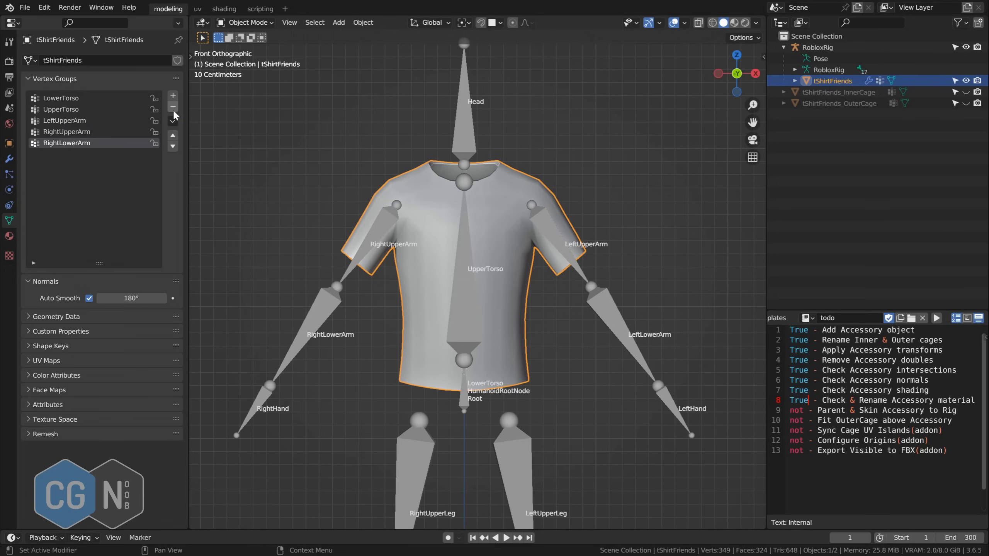
pyautogui.click(172, 106)
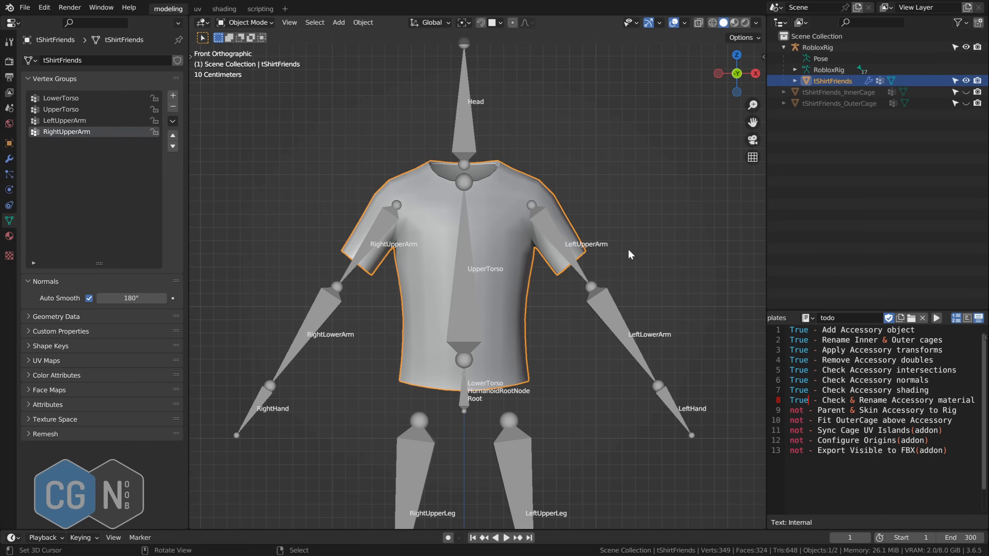
# - Assign the left sleeve's vertices, up to just before the armhole seam, to the LeftUpperArm vertex group at weight 1.000
pyautogui.moveTo(600, 254); pyautogui.dragTo(565, 223, button='middle')
pyautogui.press('Tab')
pyautogui.scroll(1, 565, 223)
pyautogui.keyDown('alt'); pyautogui.click(575, 218); pyautogui.keyUp('alt')
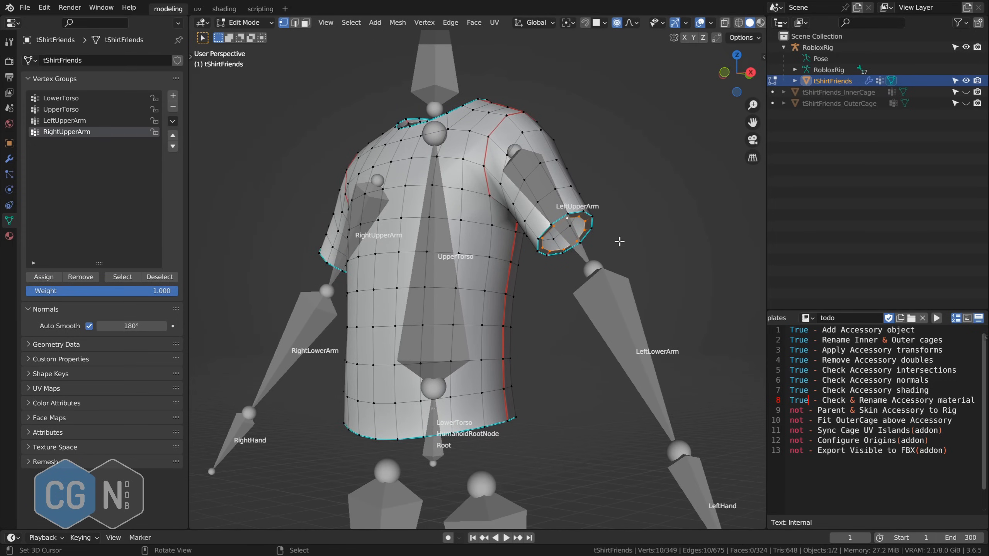
pyautogui.moveTo(619, 241)
pyautogui.mouseDown(button='middle')
pyautogui.moveTo(624, 235)
pyautogui.moveTo(627, 246)
pyautogui.mouseUp(button='middle')
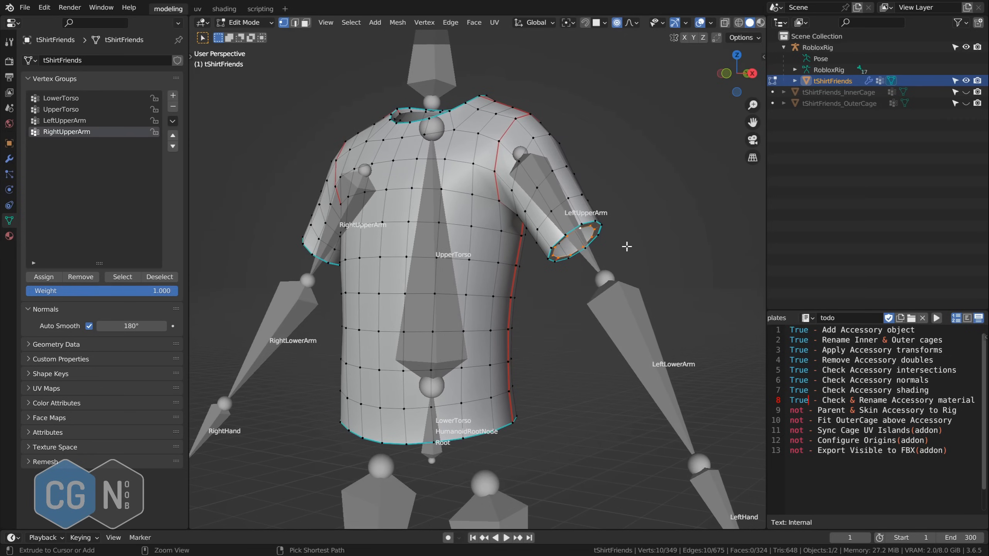
pyautogui.press('ctrl+KP_Add')
pyautogui.press('ctrl+KP_Add')
pyautogui.press('KP_1')
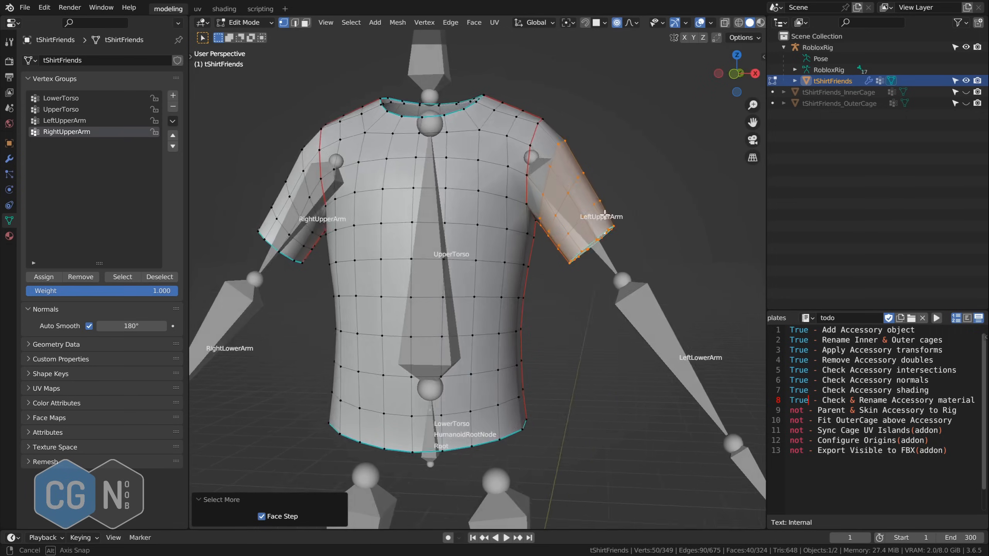
pyautogui.keyDown('ctrl'); pyautogui.moveTo(627, 222); pyautogui.dragTo(666, 260, button='middle'); pyautogui.keyUp('ctrl')
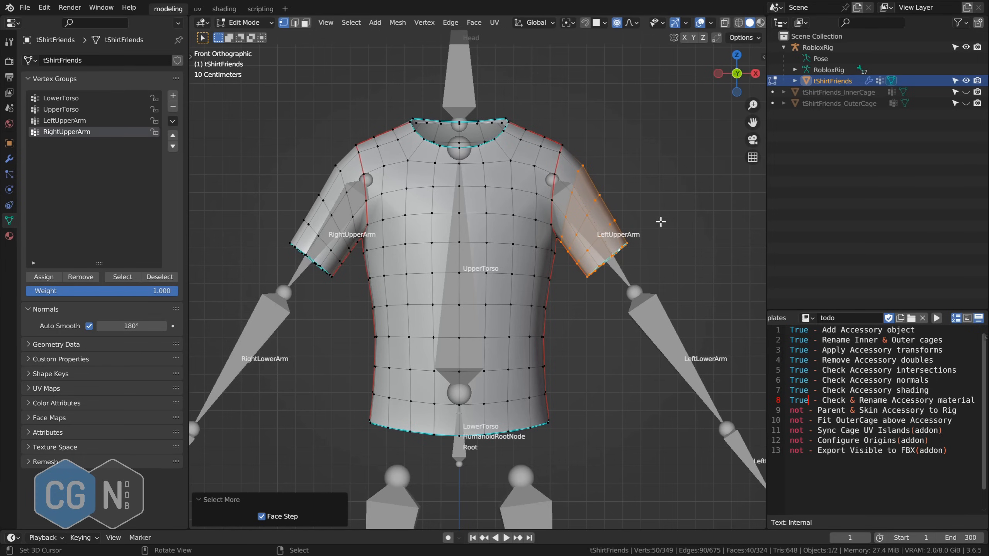
pyautogui.click(82, 121)
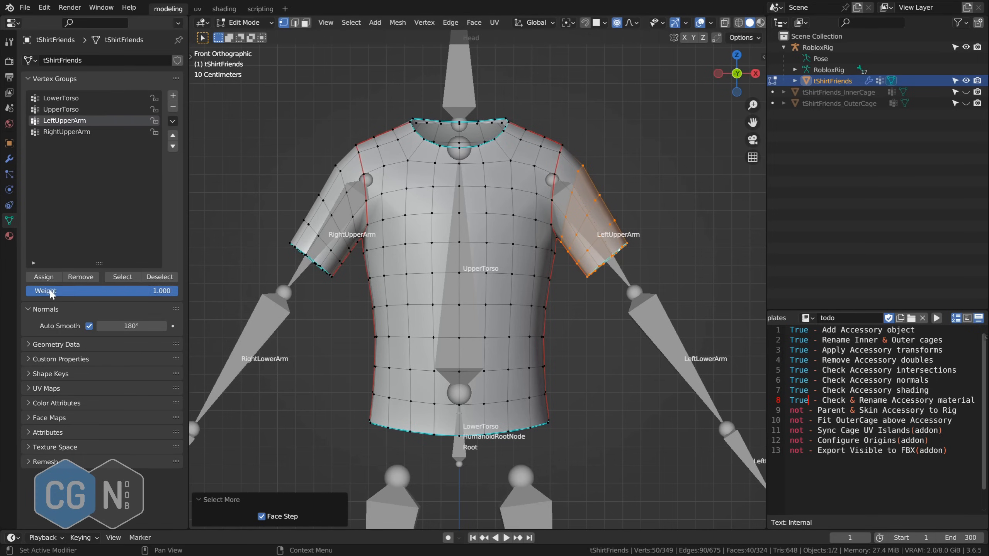
pyautogui.click(49, 278)
# - Assign the right sleeve's vertices, up to just before the armhole seam, to the RightUpperArm vertex group at weight 1.000
pyautogui.keyDown('alt'); pyautogui.rightClick(325, 244); pyautogui.keyUp('alt')
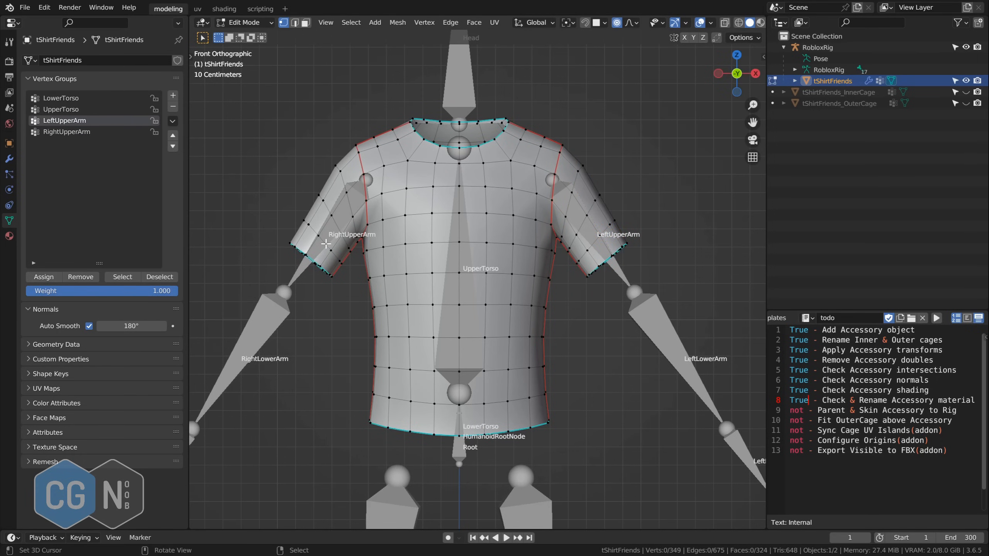
pyautogui.press('ctrl+KP_Add')
pyautogui.press('ctrl+KP_Add')
pyautogui.press('ctrl+KP_Add')
pyautogui.hotkey('ctrl', 'z')
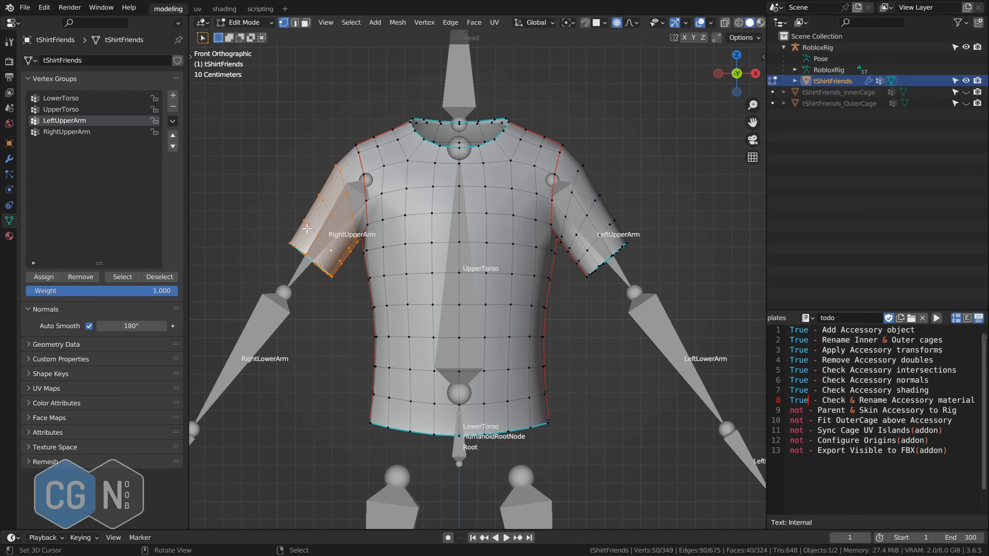
pyautogui.click(80, 133)
# - Assign the right armhole seam loop to the RightUpperArm vertex group at weight 0.5
pyautogui.moveTo(348, 242); pyautogui.dragTo(376, 202, button='middle')
pyautogui.keyDown('alt'); pyautogui.rightClick(373, 223); pyautogui.keyUp('alt')
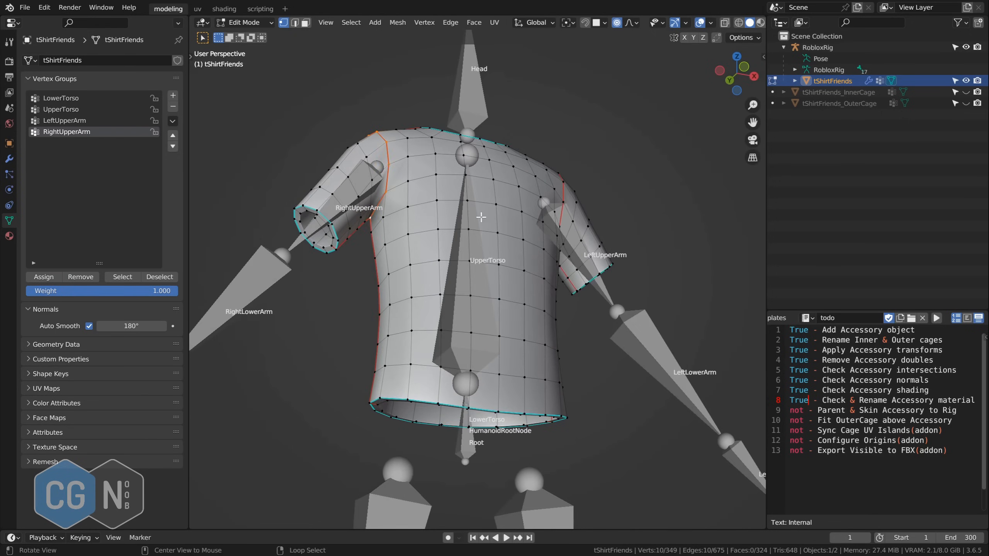
pyautogui.press('KP_1')
pyautogui.click(102, 291)
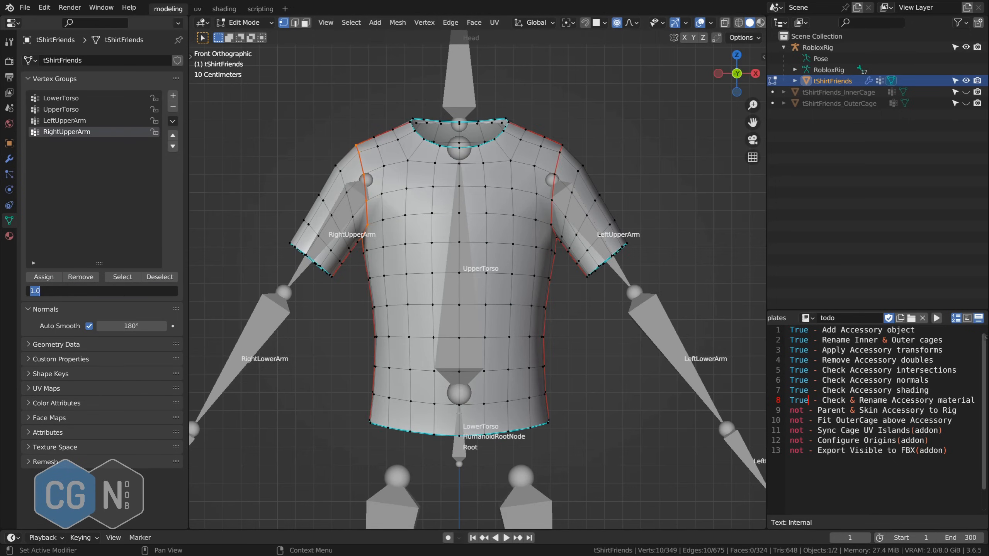
pyautogui.write('0.5')
pyautogui.press('Return')
pyautogui.click(40, 278)
# - Assign the left armhole seam loop to LeftUpperArm at weight 0.5 and lock both upper arm vertex groups
pyautogui.keyDown('alt'); pyautogui.rightClick(550, 179); pyautogui.keyUp('alt')
pyautogui.moveTo(555, 215); pyautogui.dragTo(535, 211, button='middle')
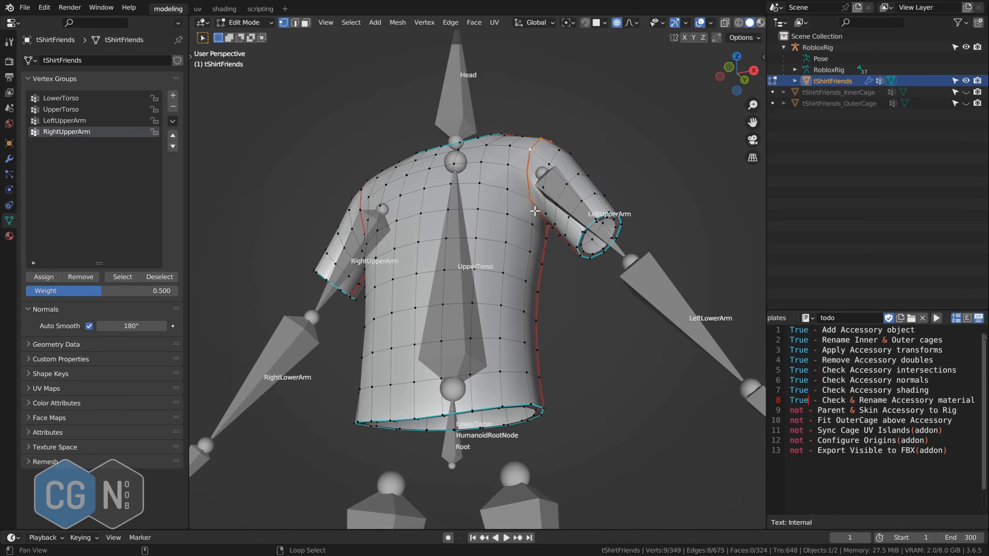
pyautogui.press('KP_1')
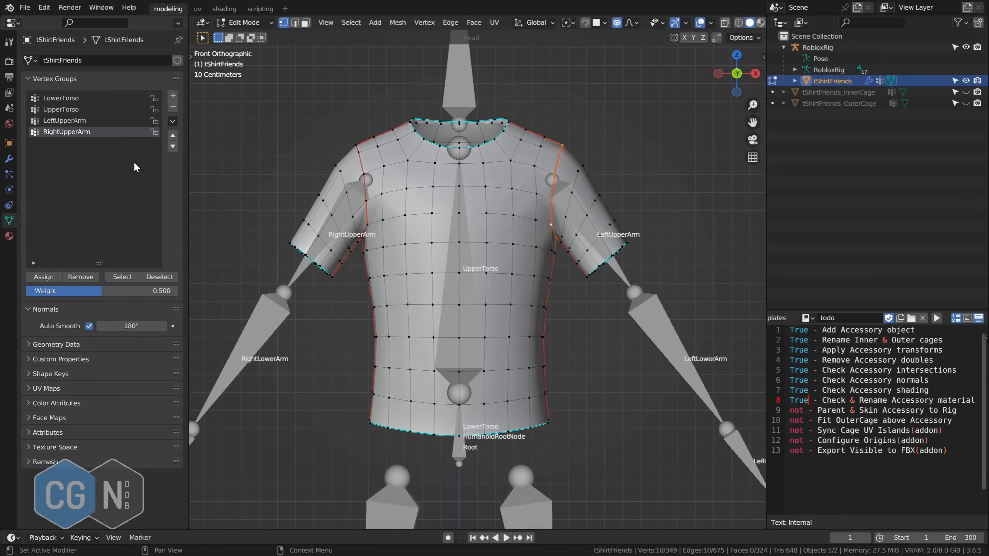
pyautogui.click(102, 121)
pyautogui.moveTo(154, 132); pyautogui.dragTo(155, 121)
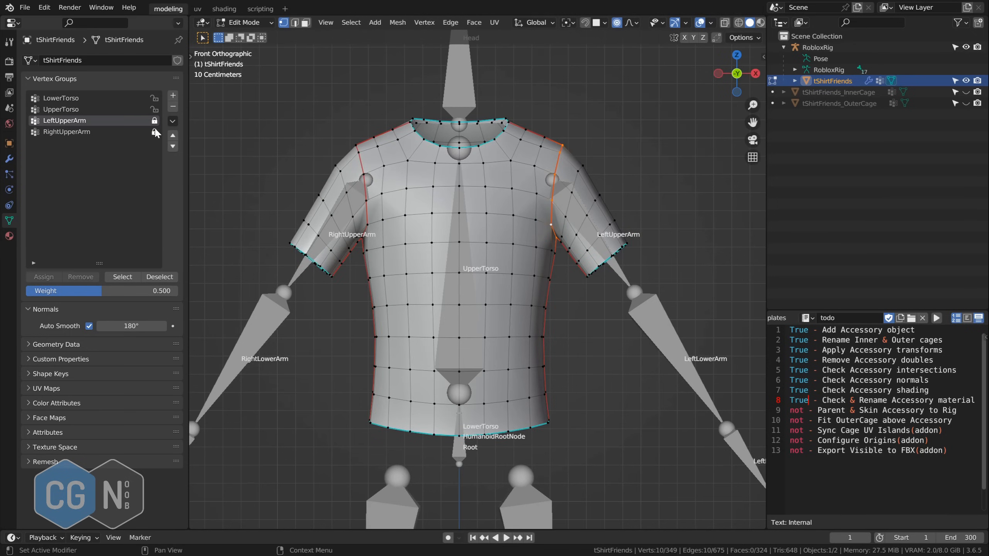
# - In wireframe view, assign the T-shirt's bottom hem band to the LowerTorso vertex group at weight 1.000 and lock that group
pyautogui.press('g')
pyautogui.keyDown('ctrl'); pyautogui.moveTo(552, 234); pyautogui.dragTo(587, 259, button='middle'); pyautogui.keyUp('ctrl')
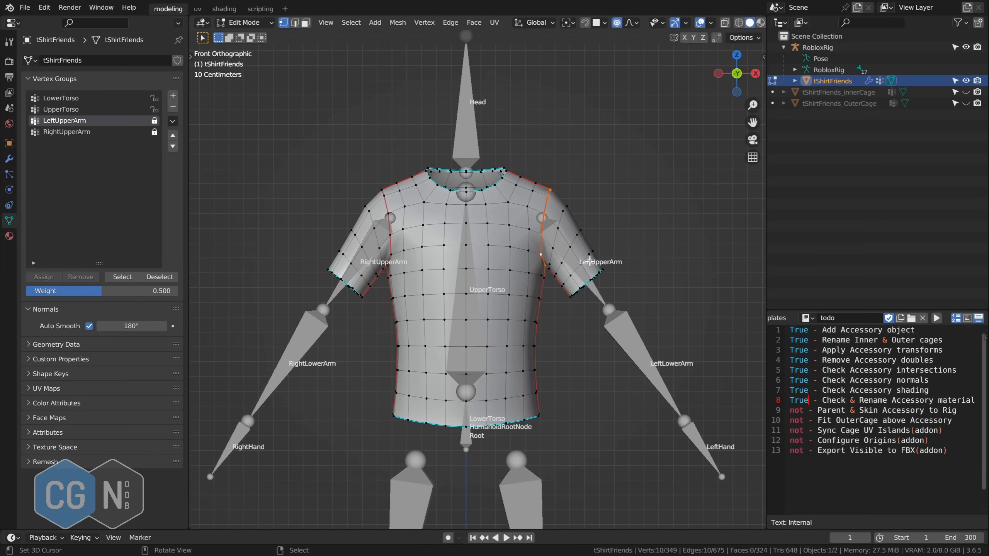
pyautogui.keyDown('alt'); pyautogui.keyDown('shift'); pyautogui.moveTo(554, 351); pyautogui.dragTo(553, 287); pyautogui.keyUp('shift'); pyautogui.keyUp('alt')
pyautogui.moveTo(553, 288)
pyautogui.keyDown('alt'); pyautogui.mouseDown()
pyautogui.moveTo(540, 331)
pyautogui.moveTo(495, 368)
pyautogui.moveTo(576, 338)
pyautogui.moveTo(488, 395)
pyautogui.mouseUp(); pyautogui.keyUp('alt')
pyautogui.hotkey('shift', 'z')
pyautogui.keyDown('alt'); pyautogui.keyDown('shift'); pyautogui.rightClick(476, 362); pyautogui.keyUp('shift'); pyautogui.keyUp('alt')
pyautogui.press('ctrl+KP_Add')
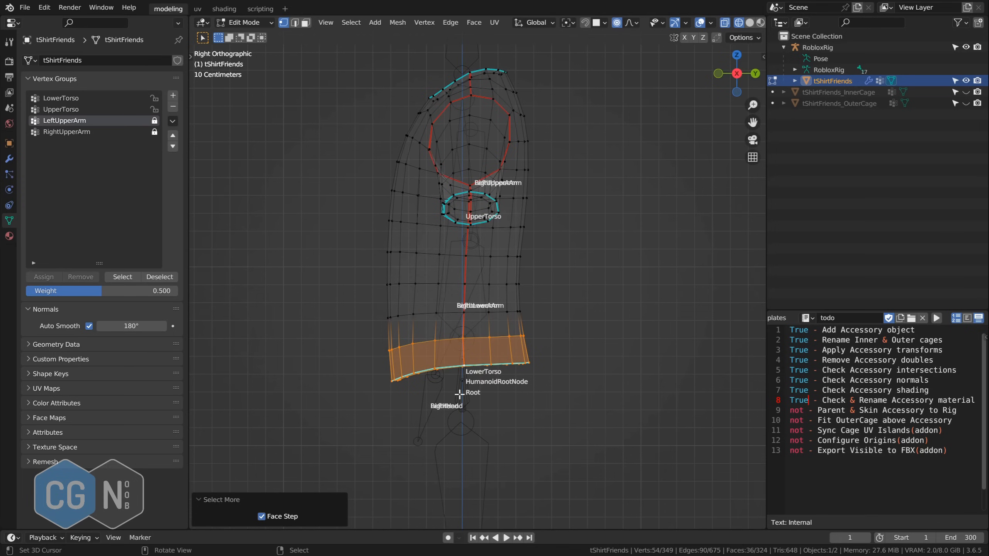
pyautogui.click(70, 98)
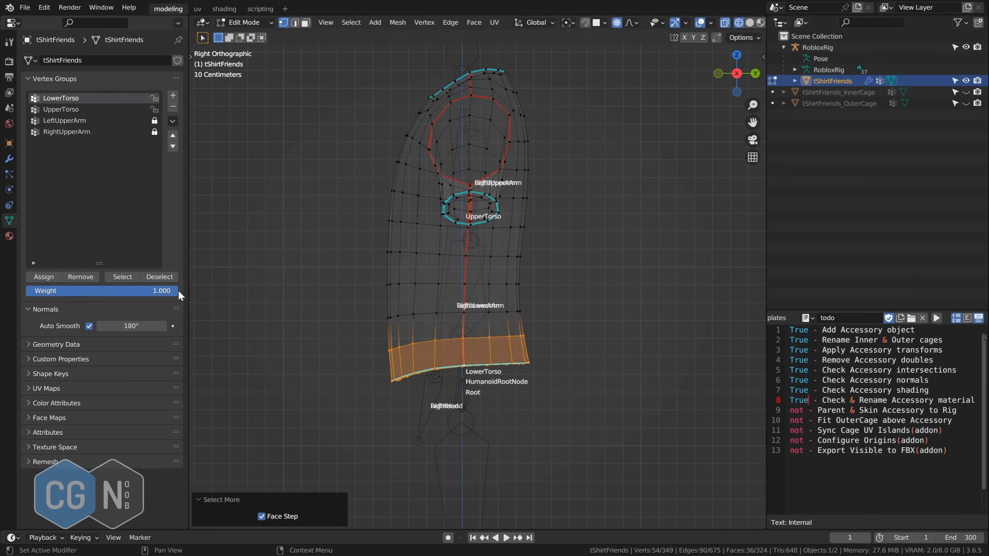
pyautogui.click(44, 277)
pyautogui.click(155, 98)
# - Hide the vertices of both sleeves, keeping the armhole seam loops and the torso visible
pyautogui.keyDown('alt'); pyautogui.moveTo(426, 221); pyautogui.dragTo(564, 247); pyautogui.keyUp('alt')
pyautogui.hotkey('alt', 'a')
pyautogui.keyDown('alt'); pyautogui.keyDown('shift'); pyautogui.rightClick(591, 209); pyautogui.keyUp('shift'); pyautogui.keyUp('alt')
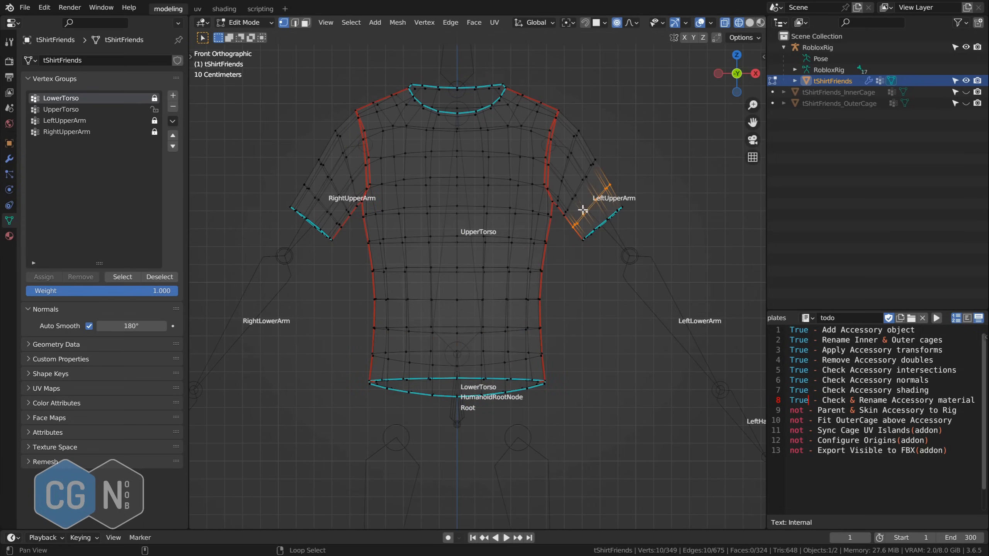
pyautogui.keyDown('alt'); pyautogui.keyDown('shift'); pyautogui.rightClick(327, 199); pyautogui.keyUp('shift'); pyautogui.keyUp('alt')
pyautogui.press('ctrl+KP_Add')
pyautogui.press('ctrl+KP_Add')
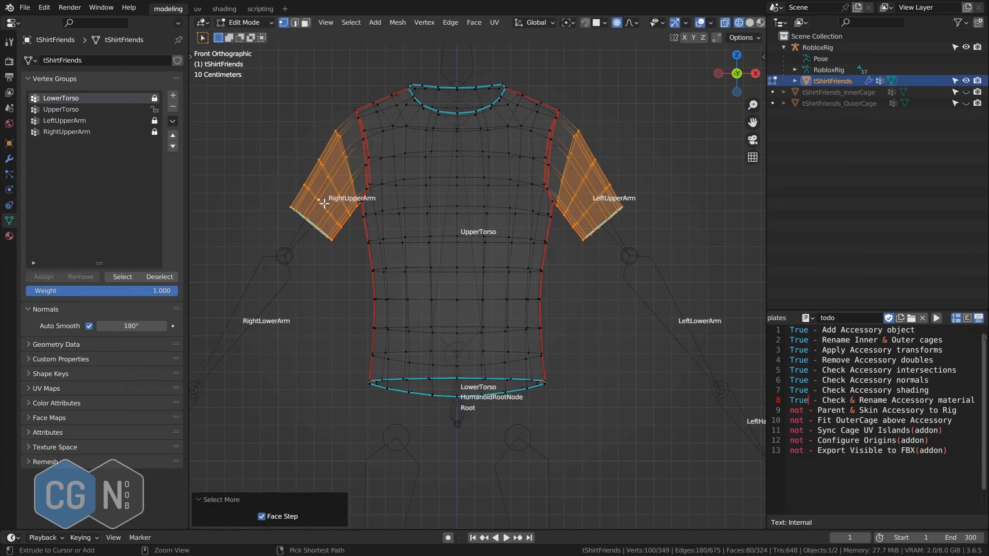
pyautogui.press('h')
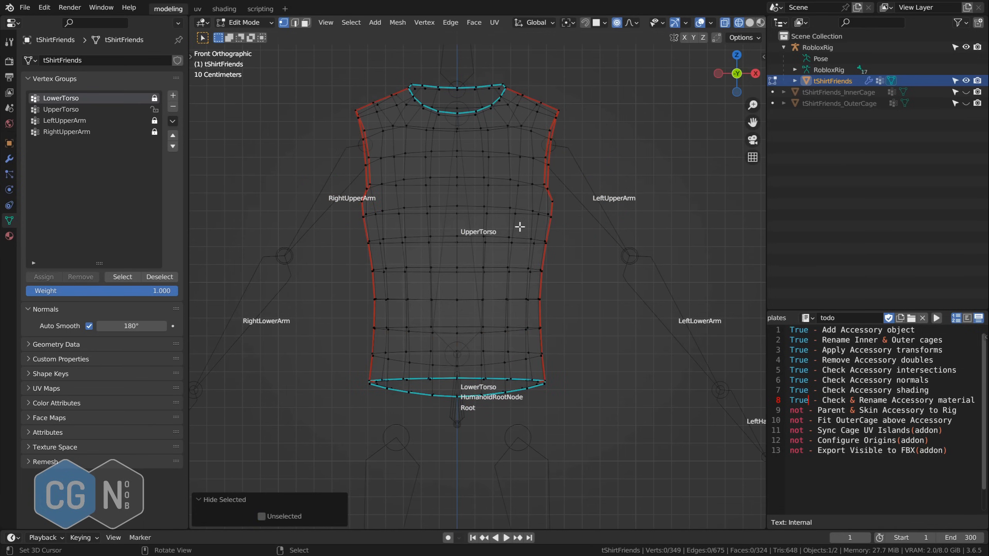
# - Assign the torso vertices above the hem to UpperTorso at weight 1.000, locking that group, and unhide the sleeves
pyautogui.press('c')
pyautogui.scroll(-4, 475, 139)
pyautogui.scroll(3, 425, 130)
pyautogui.moveTo(425, 130)
pyautogui.mouseDown()
pyautogui.moveTo(563, 99)
pyautogui.moveTo(469, 224)
pyautogui.moveTo(408, 260)
pyautogui.moveTo(380, 319)
pyautogui.moveTo(442, 331)
pyautogui.moveTo(514, 326)
pyautogui.moveTo(503, 281)
pyautogui.mouseUp()
pyautogui.press('Escape')
pyautogui.keyDown('alt'); pyautogui.moveTo(673, 276); pyautogui.dragTo(575, 260, button='middle'); pyautogui.keyUp('alt')
pyautogui.press('KP_1')
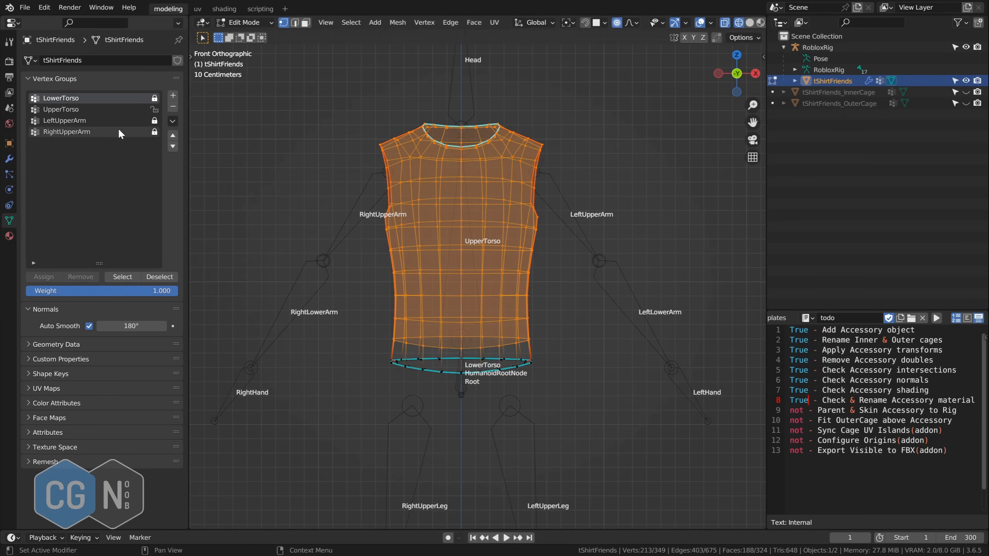
pyautogui.click(90, 111)
pyautogui.click(155, 109)
pyautogui.hotkey('alt', 'h')
pyautogui.hotkey('alt', 'a')
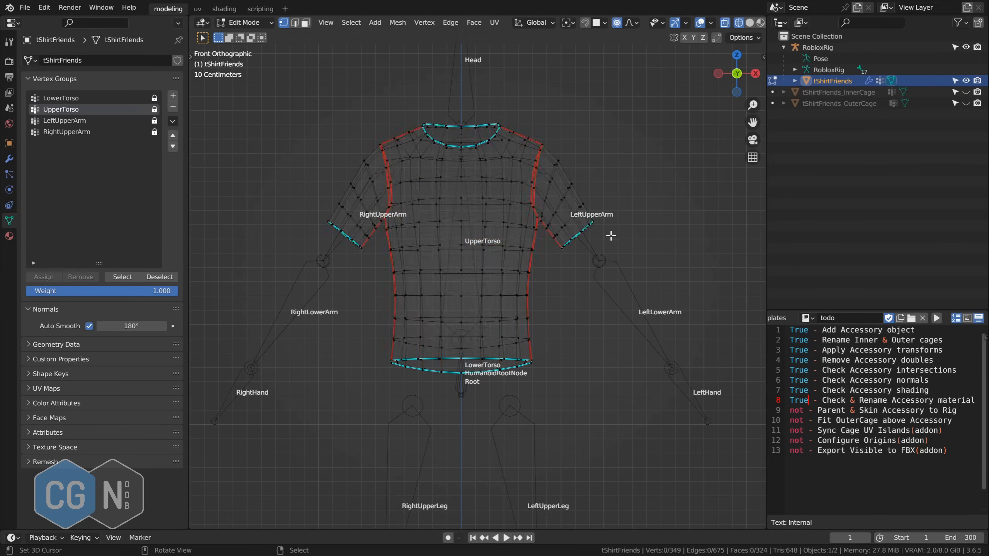
# - Examine the weights of the LowerTorso, UpperTorso, LeftUpperArm and RightUpperArm groups on the T-shirt in Weight Paint mode
pyautogui.hotkey('ctrl', 'Tab')
pyautogui.click(467, 178)
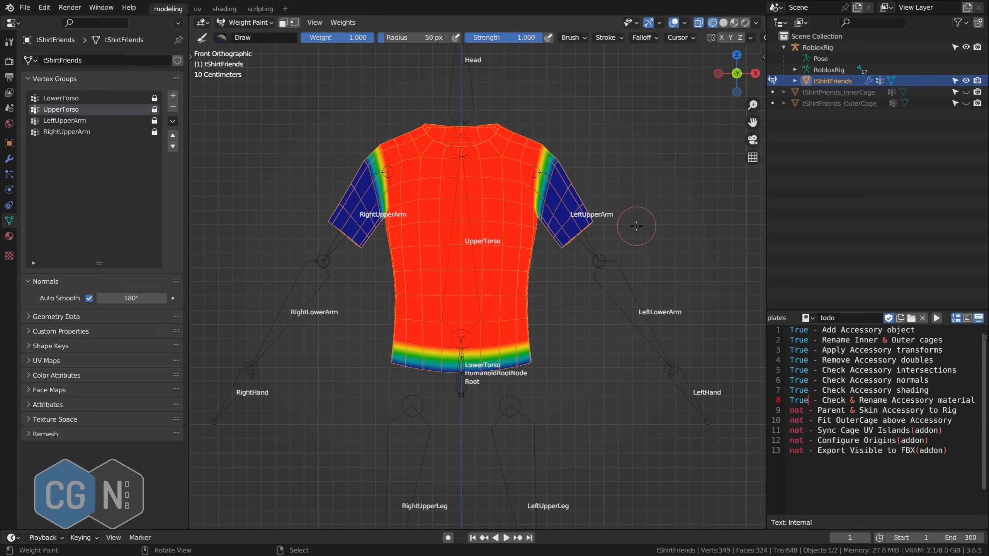
pyautogui.moveTo(594, 240)
pyautogui.keyDown('ctrl'); pyautogui.keyDown('alt'); pyautogui.mouseDown()
pyautogui.moveTo(586, 247)
pyautogui.moveTo(600, 261)
pyautogui.mouseUp(); pyautogui.keyUp('alt'); pyautogui.keyUp('ctrl')
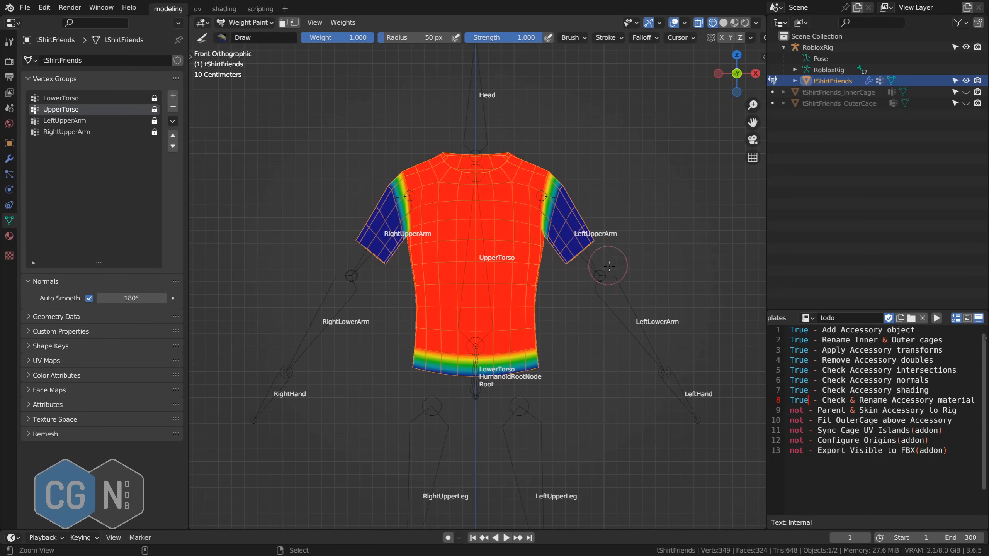
pyautogui.click(82, 98)
pyautogui.moveTo(582, 297); pyautogui.dragTo(542, 298, button='middle')
pyautogui.click(88, 110)
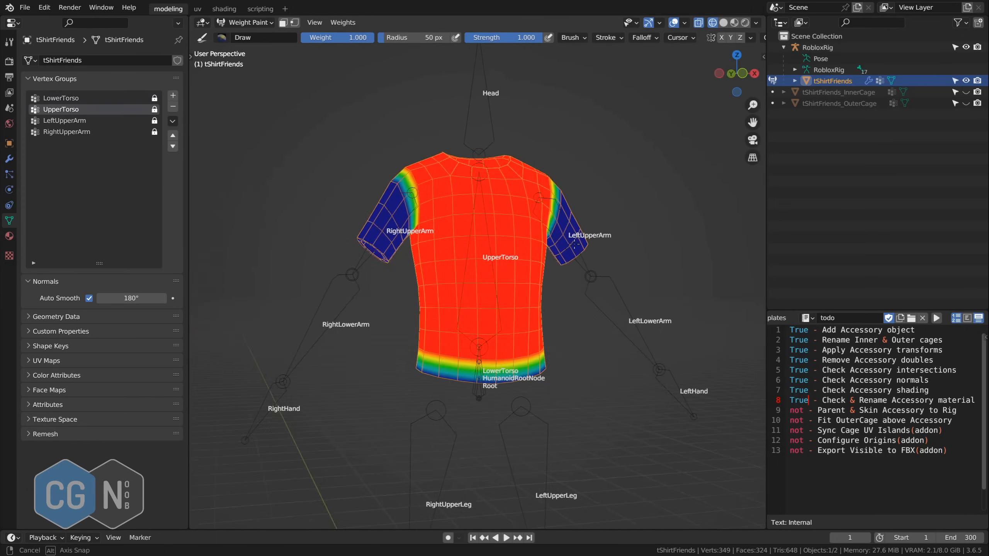
pyautogui.click(61, 120)
pyautogui.moveTo(575, 247); pyautogui.dragTo(568, 246, button='middle')
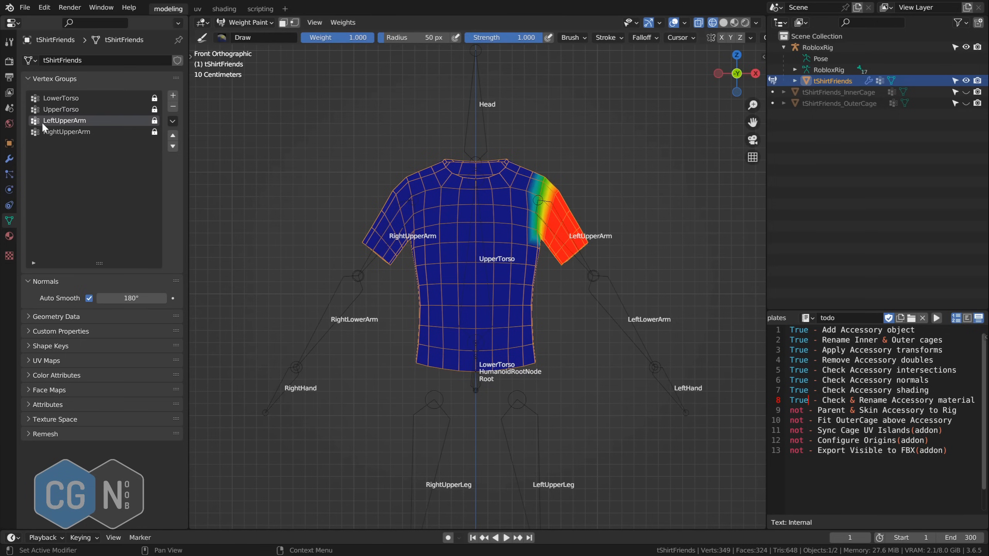
pyautogui.click(66, 132)
pyautogui.moveTo(506, 234)
pyautogui.mouseDown(button='middle')
pyautogui.moveTo(623, 226)
pyautogui.moveTo(514, 231)
pyautogui.mouseUp(button='middle')
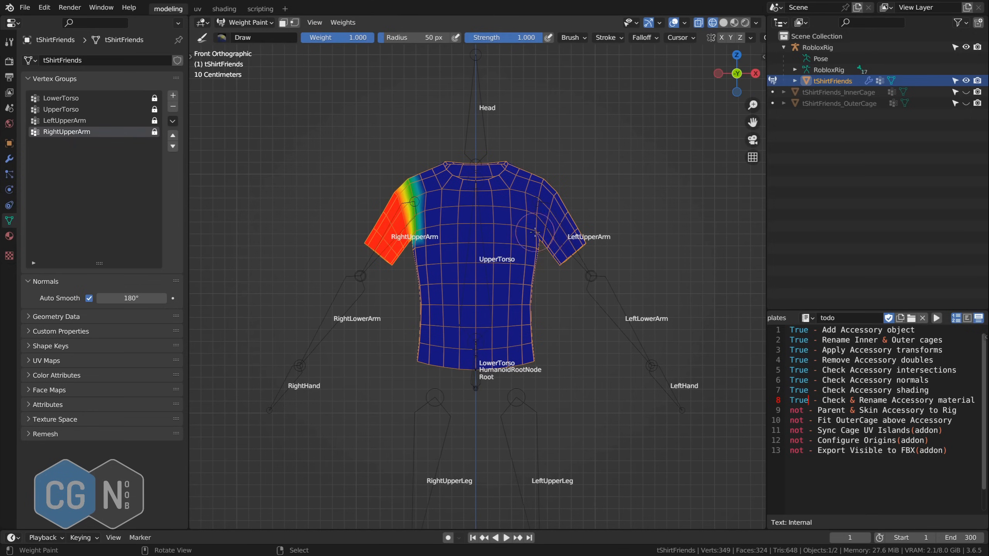
# - Return the T-shirt to Object Mode with solid shading and deselect everything
pyautogui.hotkey('ctrl', 'Tab')
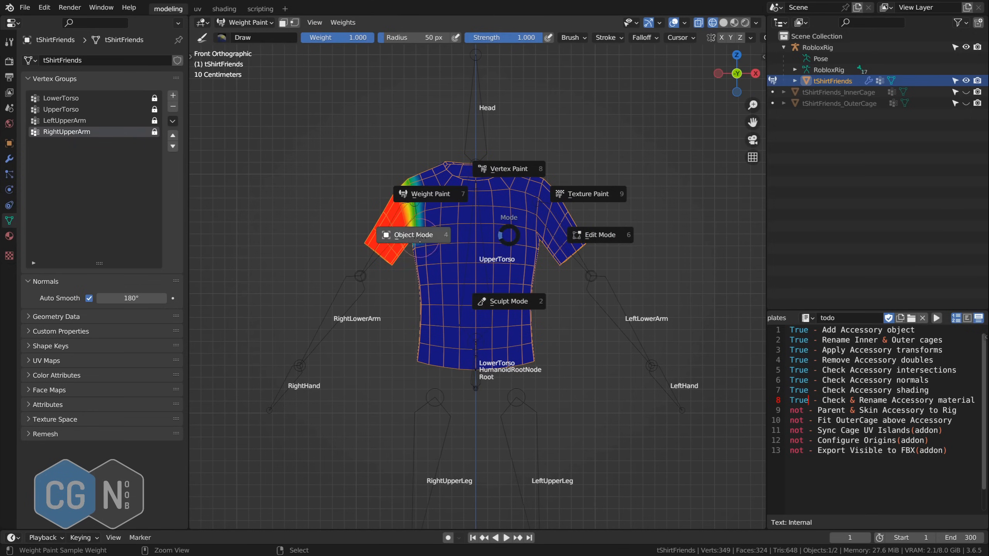
pyautogui.click(488, 212)
pyautogui.press('z')
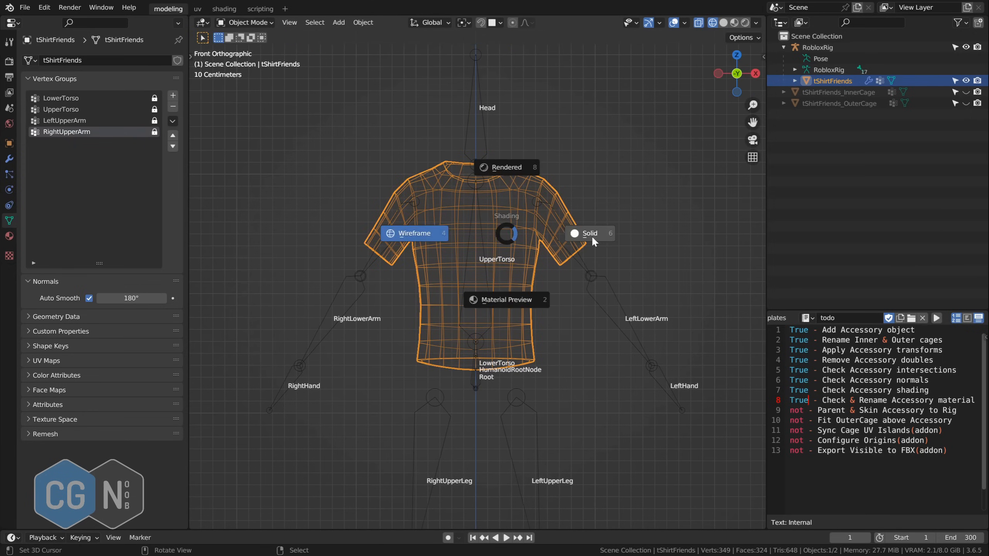
pyautogui.click(585, 233)
pyautogui.hotkey('alt', 'a')
pyautogui.scroll(-2, 561, 260)
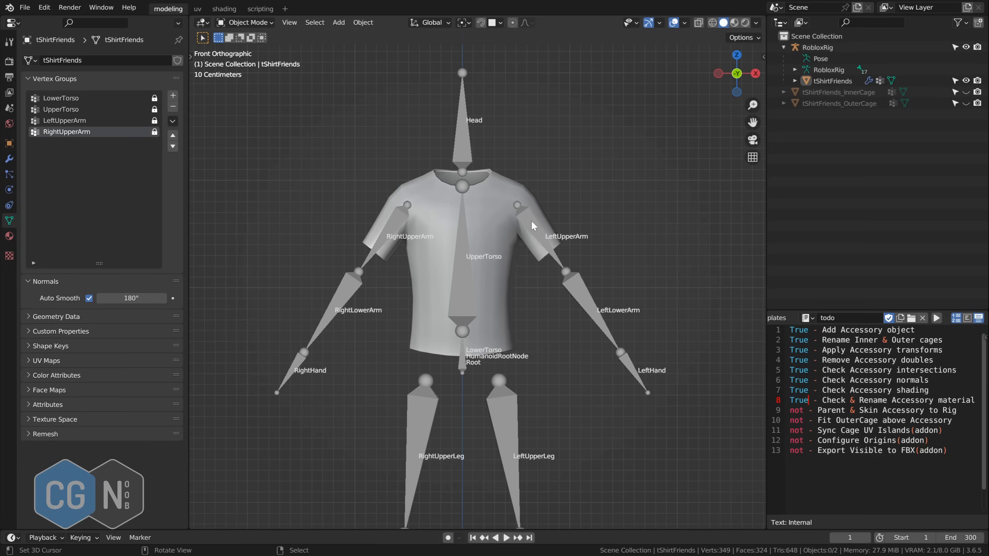
# - Put RobloxRig into Pose Mode and rotate the LeftUpperArm bone outward to raise the left arm
pyautogui.rightClick(533, 223)
pyautogui.hotkey('ctrl', 'Tab')
pyautogui.rightClick(536, 224)
pyautogui.keyDown('shift'); pyautogui.moveTo(567, 233); pyautogui.dragTo(538, 241, button='middle'); pyautogui.keyUp('shift')
pyautogui.scroll(-1, 538, 242)
pyautogui.press('r')
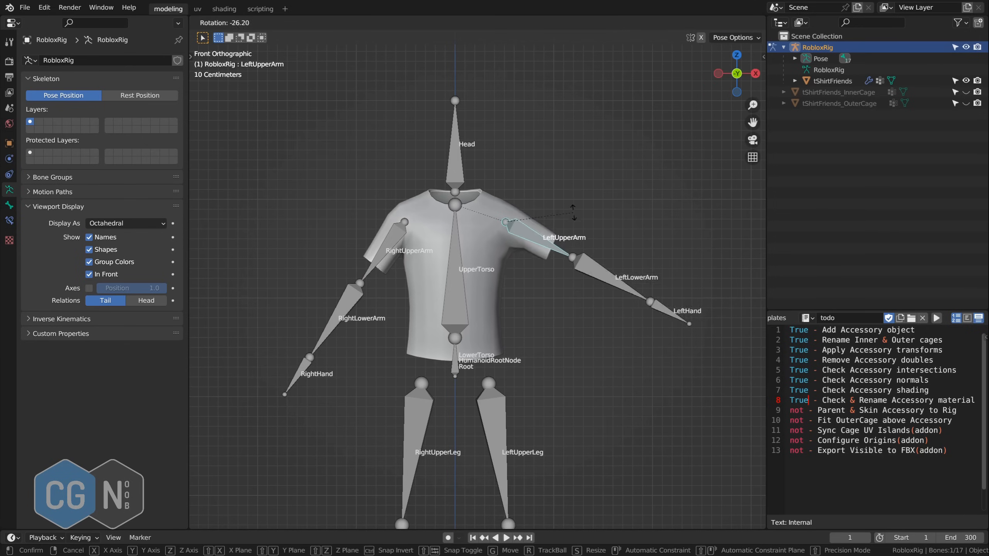
pyautogui.click(571, 221)
# - Rotate the RightUpperArm bone down toward the body and tilt the UpperTorso bone toward the right arm's side
pyautogui.rightClick(393, 249)
pyautogui.press('r')
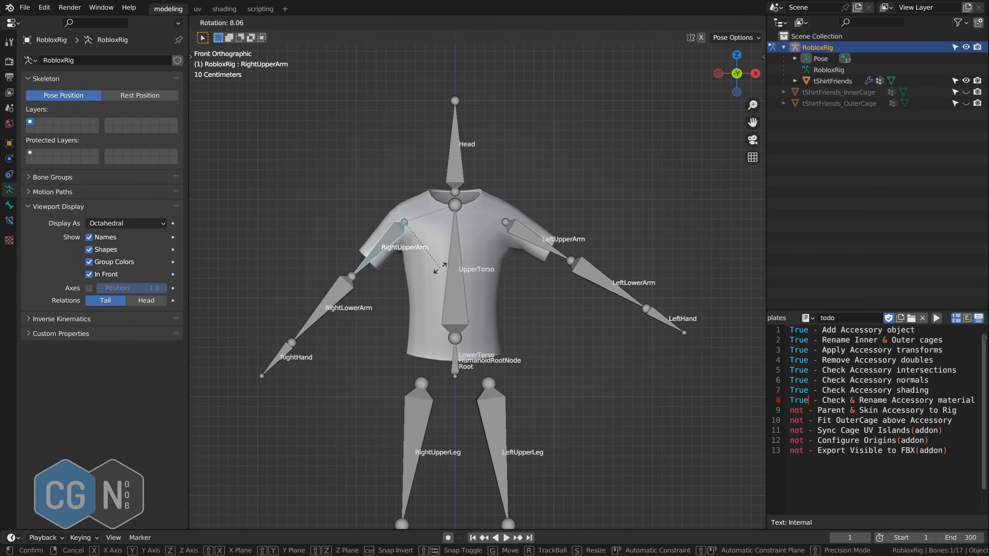
pyautogui.click(450, 249)
pyautogui.rightClick(463, 248)
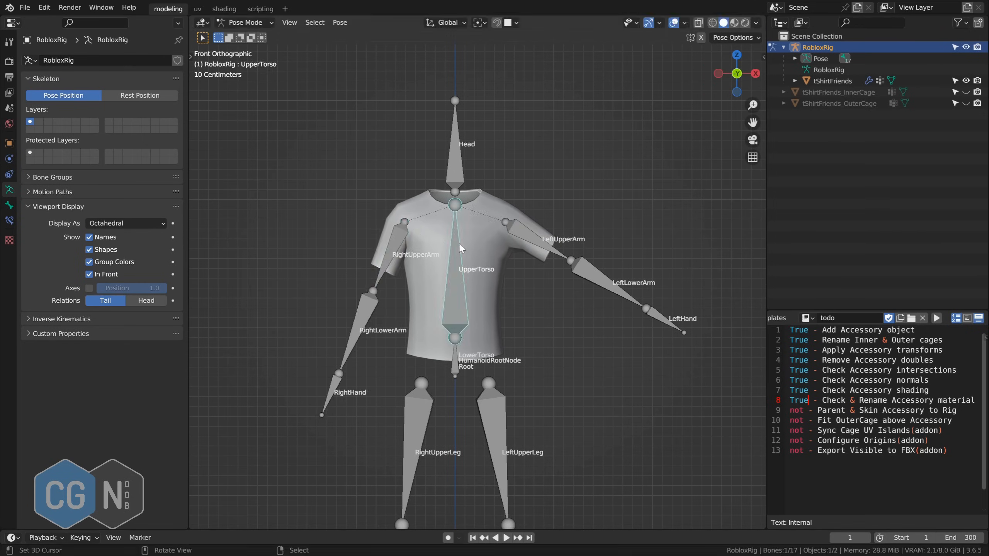
pyautogui.press('r')
pyautogui.click(518, 227)
# - Rotate the LowerTorso bone about 21.8° in the front view to test the hem's deformation
pyautogui.rightClick(462, 364)
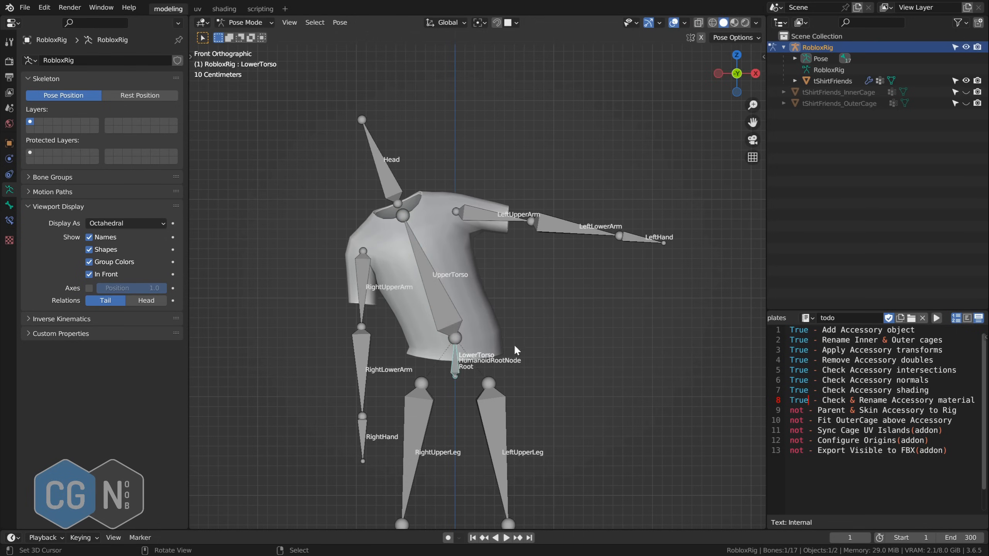
pyautogui.press('r')
pyautogui.click(517, 361)
pyautogui.moveTo(545, 278)
pyautogui.mouseDown(button='middle')
pyautogui.moveTo(535, 270)
pyautogui.moveTo(546, 272)
pyautogui.mouseUp(button='middle')
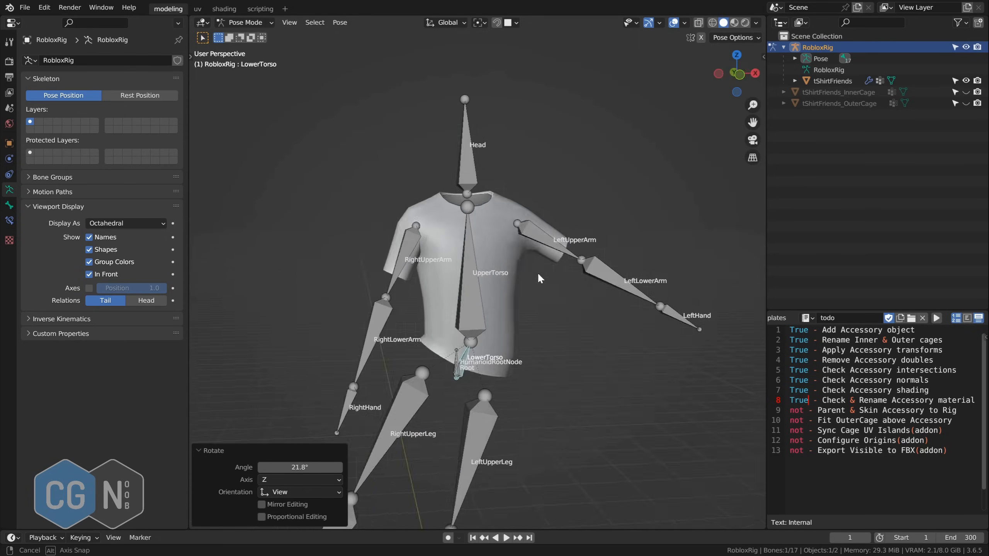
pyautogui.press('KP_1')
pyautogui.scroll(-1, 521, 280)
# - Raise the LeftUpperArm bone further toward horizontal and select all of the rig's bones
pyautogui.rightClick(524, 279)
pyautogui.rightClick(537, 239)
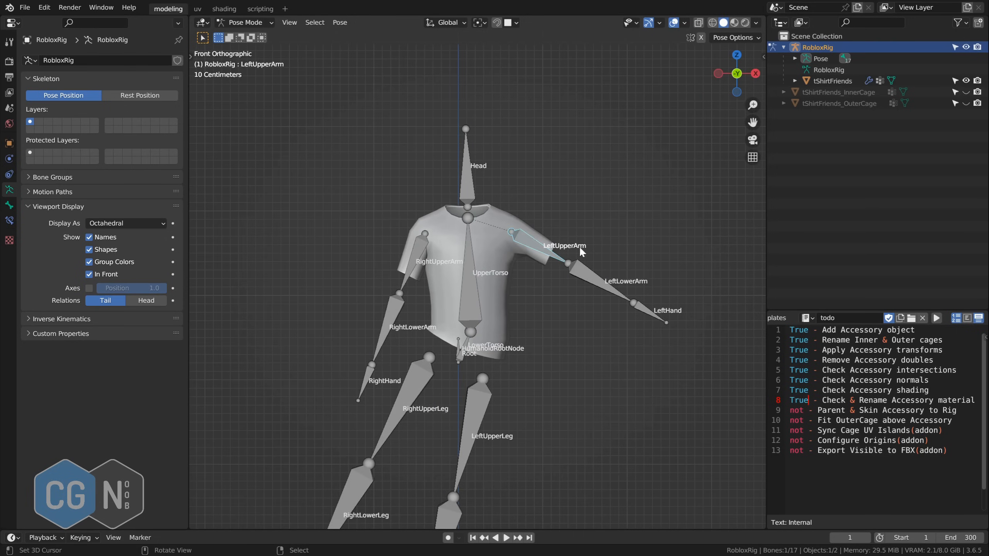
pyautogui.press('r')
pyautogui.click(559, 281)
pyautogui.press('a')
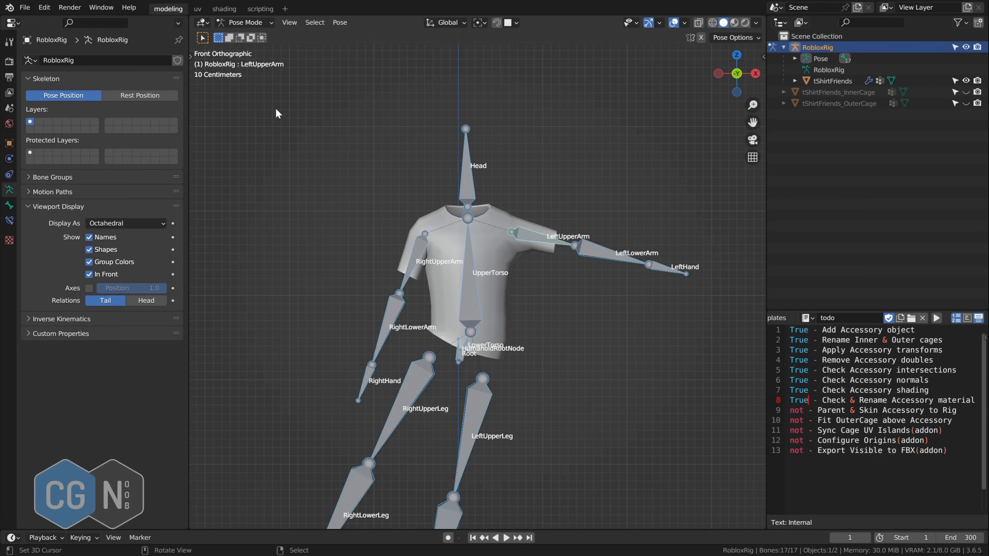
# - Clear all pose transforms on the rig's bones and deselect them
pyautogui.click(340, 22)
pyautogui.moveTo(358, 49)
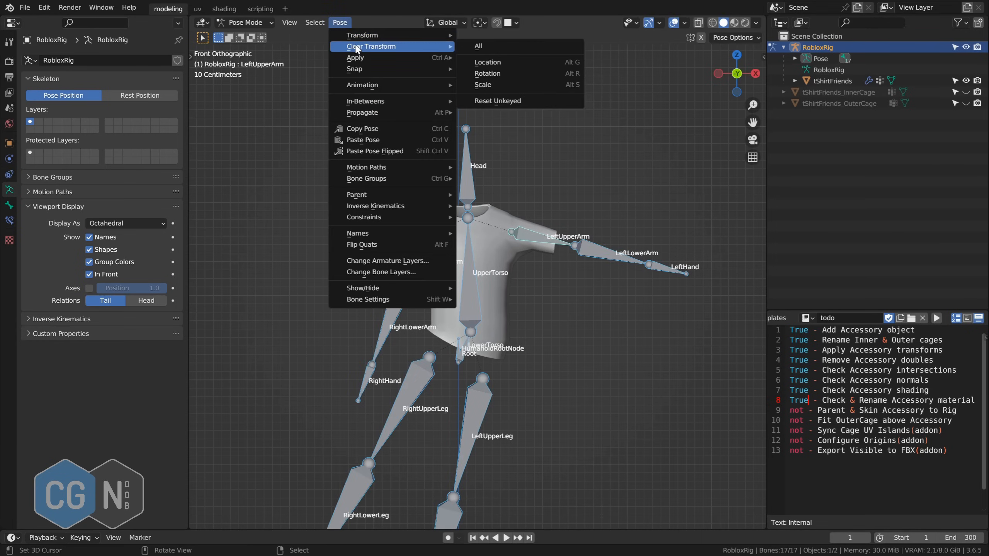
pyautogui.click(497, 46)
pyautogui.hotkey('alt', 'a')
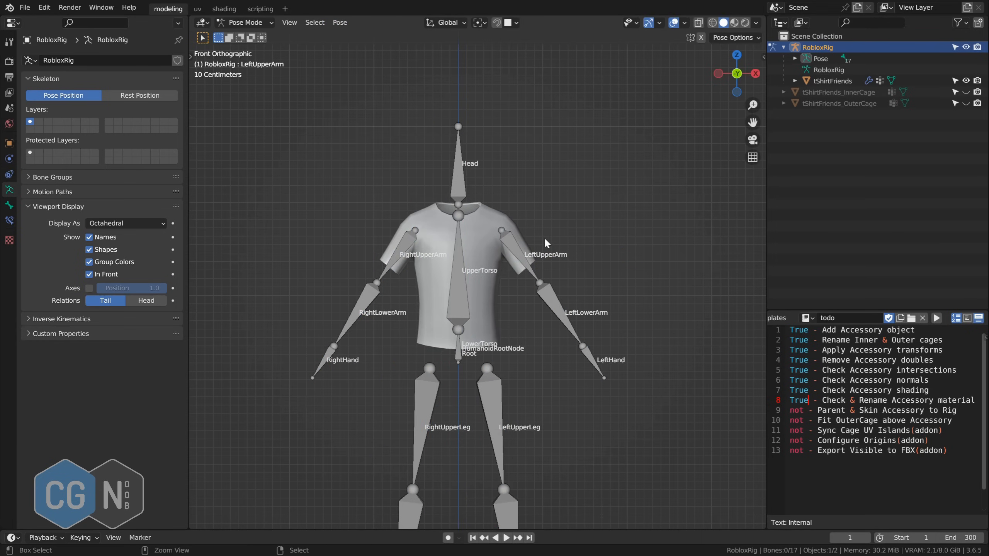
# - Unhide the tShirtFriends inner and outer cages and return the rig from Pose Mode to Object Mode
pyautogui.click(9, 61)
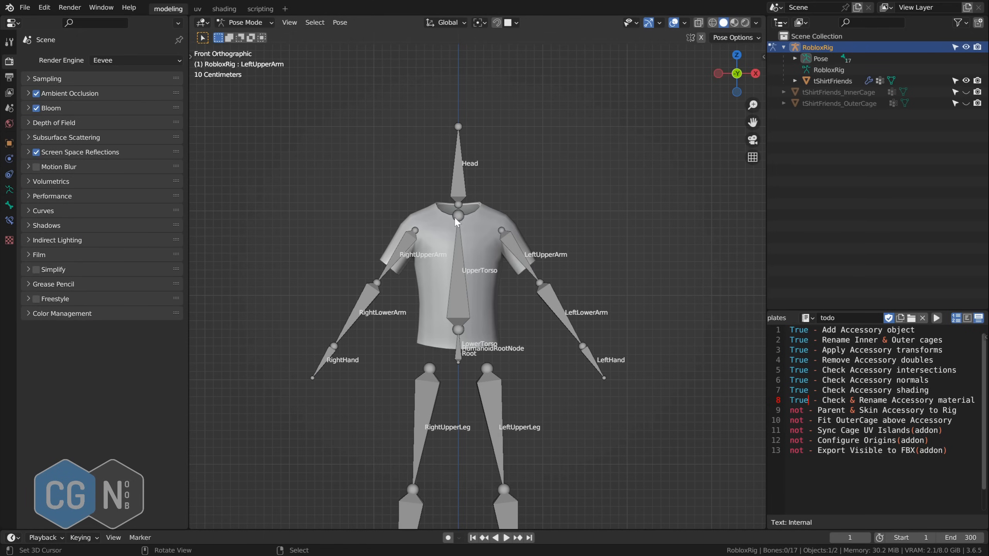
pyautogui.moveTo(966, 92); pyautogui.dragTo(966, 103)
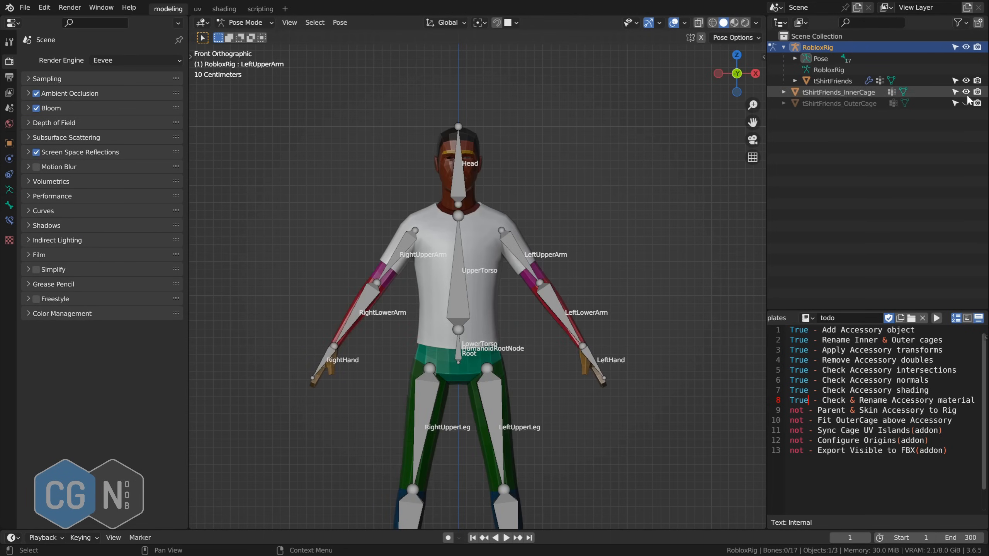
pyautogui.press('a')
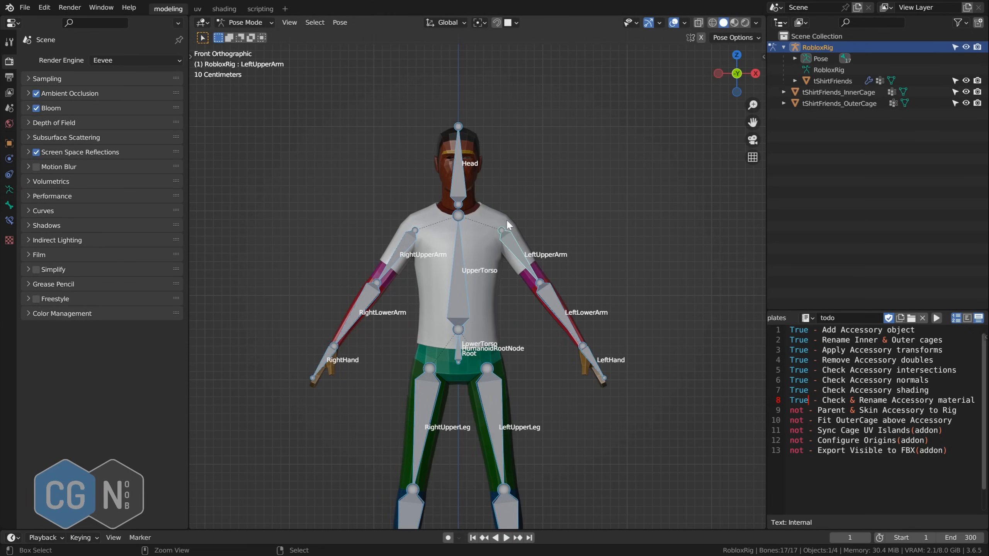
pyautogui.hotkey('ctrl', 'Tab')
pyautogui.press('a')
pyautogui.press('KP_Decimal')
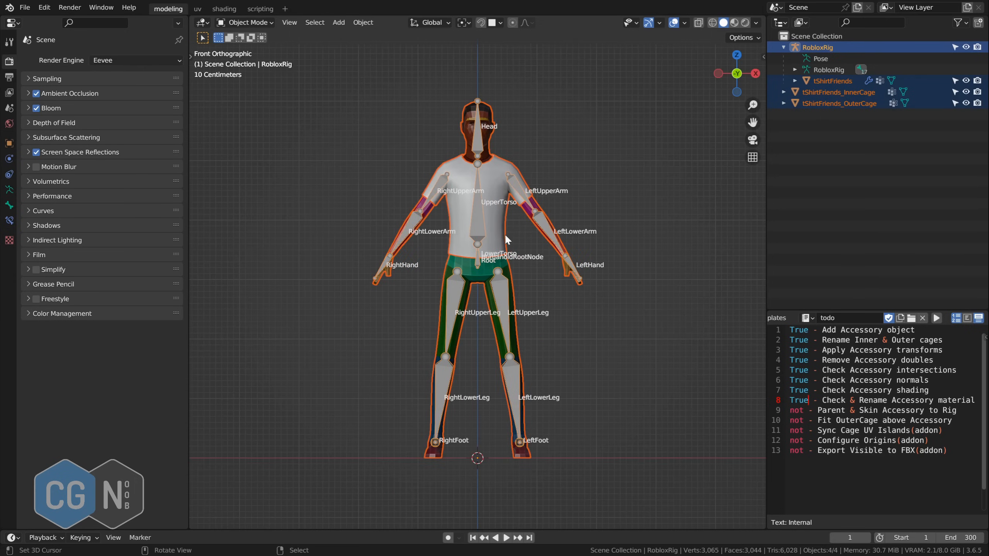
# - Deselect everything and mark the "Parent & Skin Accessory to Rig" item as True in the todo checklist
pyautogui.hotkey('alt', 'a')
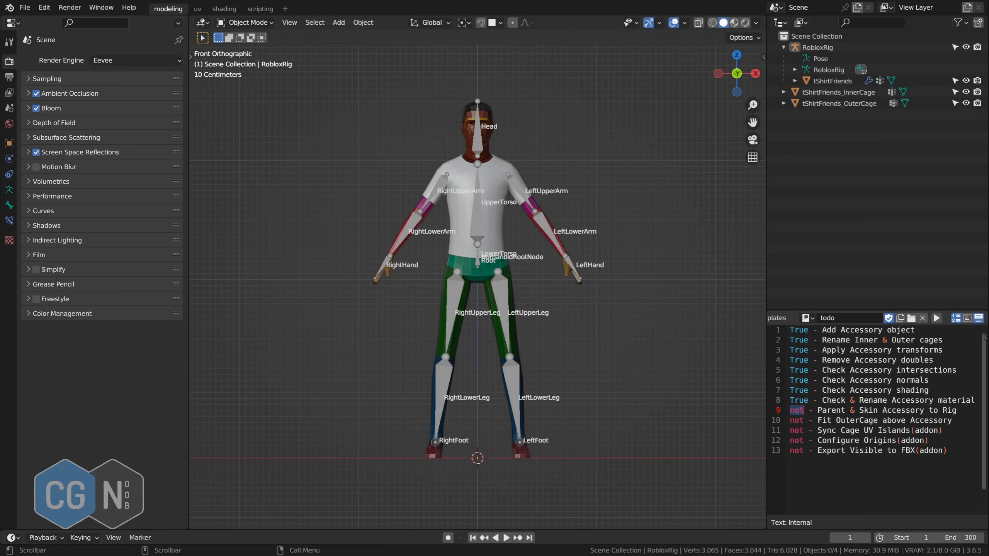
pyautogui.write('True')
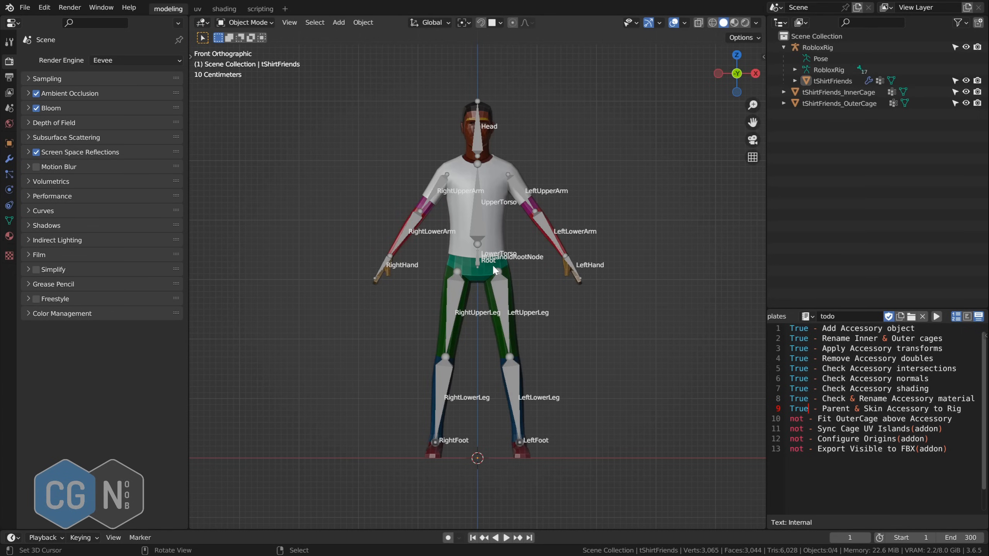
# - Hide tShirtFriends_InnerCage and RobloxRig and select tShirtFriends_OuterCage
pyautogui.click(966, 92)
pyautogui.click(966, 47)
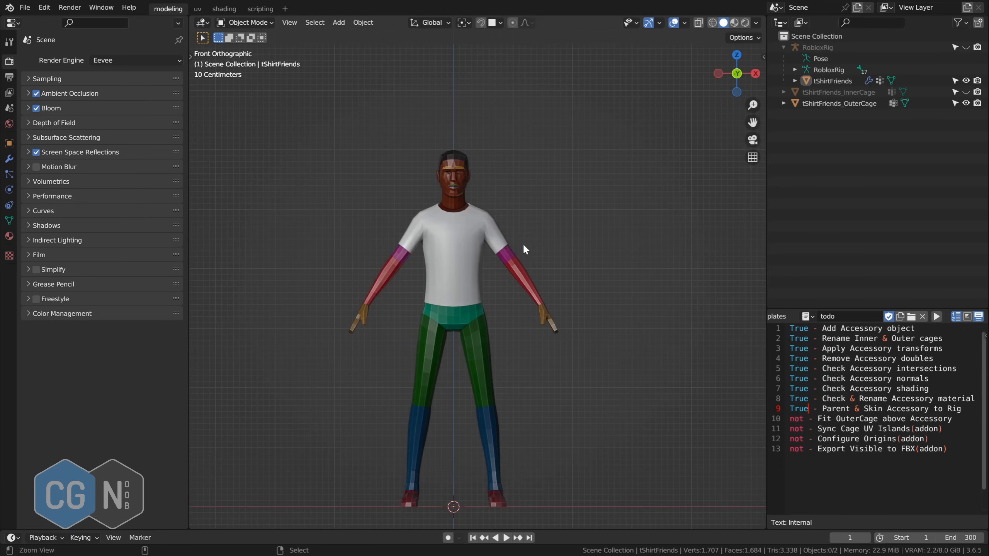
pyautogui.scroll(5, 529, 200)
pyautogui.click(570, 223)
pyautogui.scroll(-3, 570, 238)
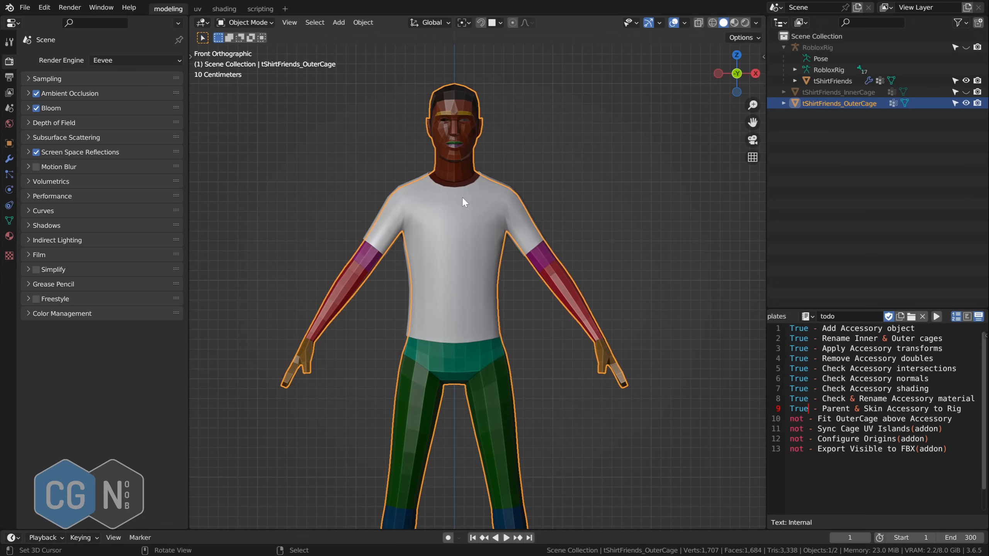
pyautogui.keyDown('shift'); pyautogui.scroll(-2, 515, 224); pyautogui.keyUp('shift')
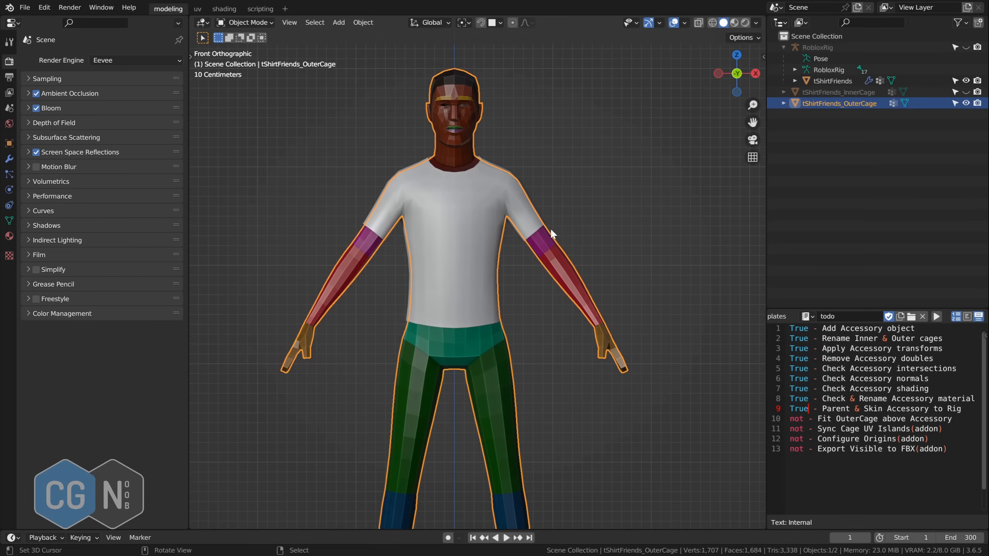
# - Add a vertex group named cage to the outer cage and open the mesh in Edit Mode with wireframe shading
pyautogui.click(10, 221)
pyautogui.click(172, 95)
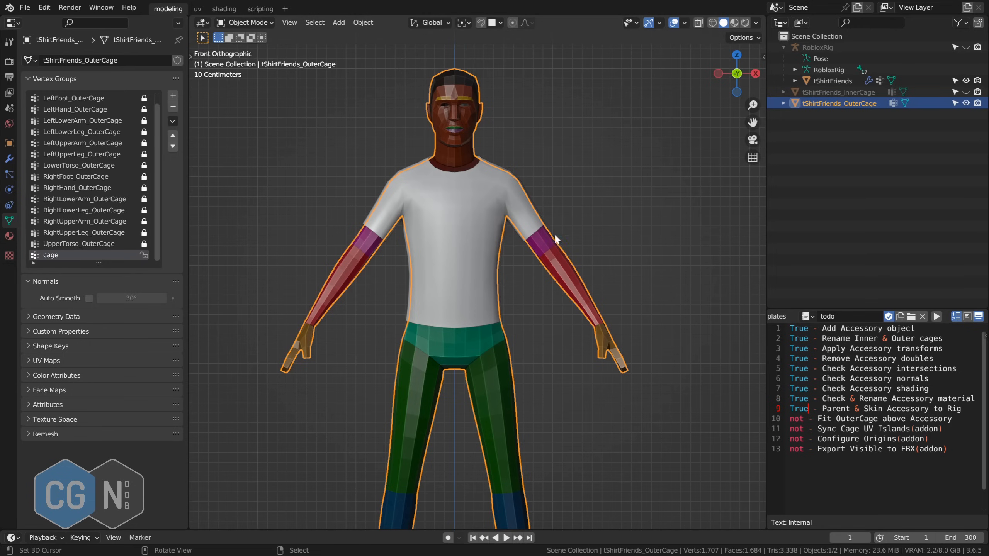
pyautogui.press('Tab')
pyautogui.hotkey('shift', 'z')
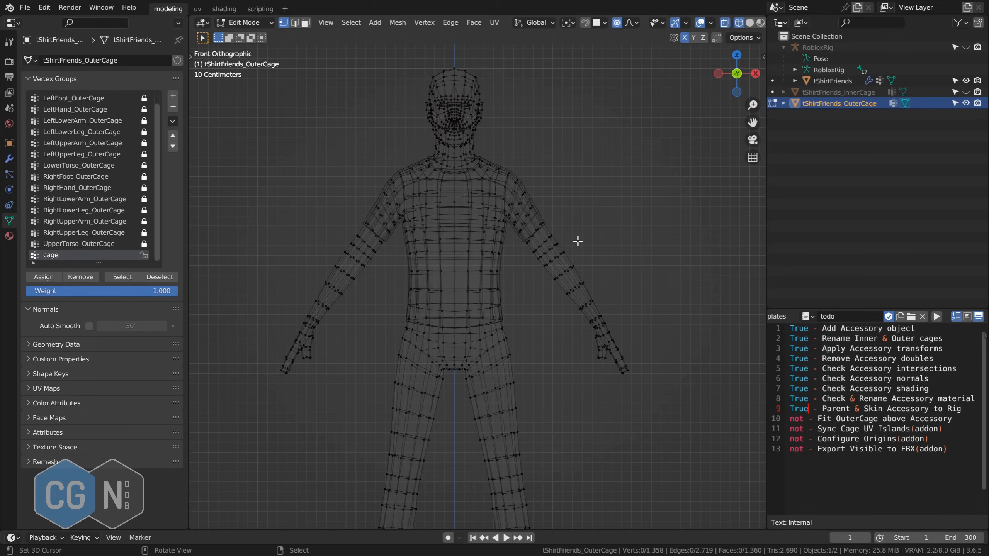
# - Select the outer cage's shirt-area vertices without the neck loop, assign them to the cage vertex group and lock the group
pyautogui.press('c')
pyautogui.moveTo(376, 204)
pyautogui.mouseDown()
pyautogui.moveTo(405, 246)
pyautogui.moveTo(414, 294)
pyautogui.moveTo(446, 319)
pyautogui.moveTo(483, 311)
pyautogui.moveTo(417, 292)
pyautogui.moveTo(508, 262)
pyautogui.moveTo(533, 226)
pyautogui.moveTo(514, 189)
pyautogui.moveTo(487, 171)
pyautogui.moveTo(401, 179)
pyautogui.moveTo(429, 247)
pyautogui.moveTo(452, 190)
pyautogui.moveTo(484, 231)
pyautogui.mouseUp()
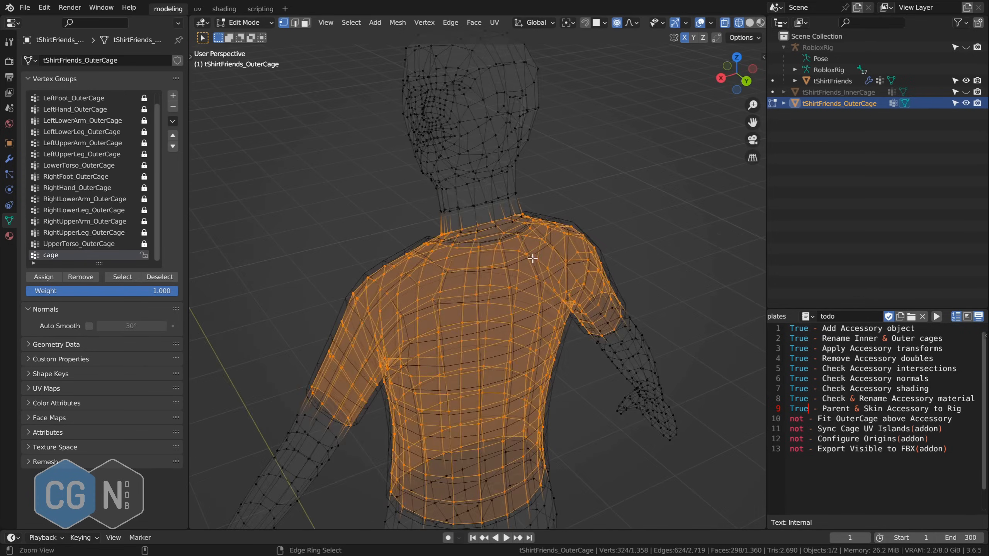
pyautogui.keyDown('alt'); pyautogui.keyDown('shift'); pyautogui.rightClick(511, 227); pyautogui.keyUp('shift'); pyautogui.keyUp('alt')
pyautogui.moveTo(511, 227)
pyautogui.mouseDown(button='middle')
pyautogui.moveTo(596, 254)
pyautogui.moveTo(415, 241)
pyautogui.moveTo(457, 316)
pyautogui.moveTo(435, 267)
pyautogui.moveTo(636, 272)
pyautogui.moveTo(546, 229)
pyautogui.moveTo(543, 265)
pyautogui.moveTo(506, 282)
pyautogui.moveTo(521, 309)
pyautogui.moveTo(468, 293)
pyautogui.moveTo(507, 330)
pyautogui.mouseUp(button='middle')
pyautogui.hotkey('shift', 'z')
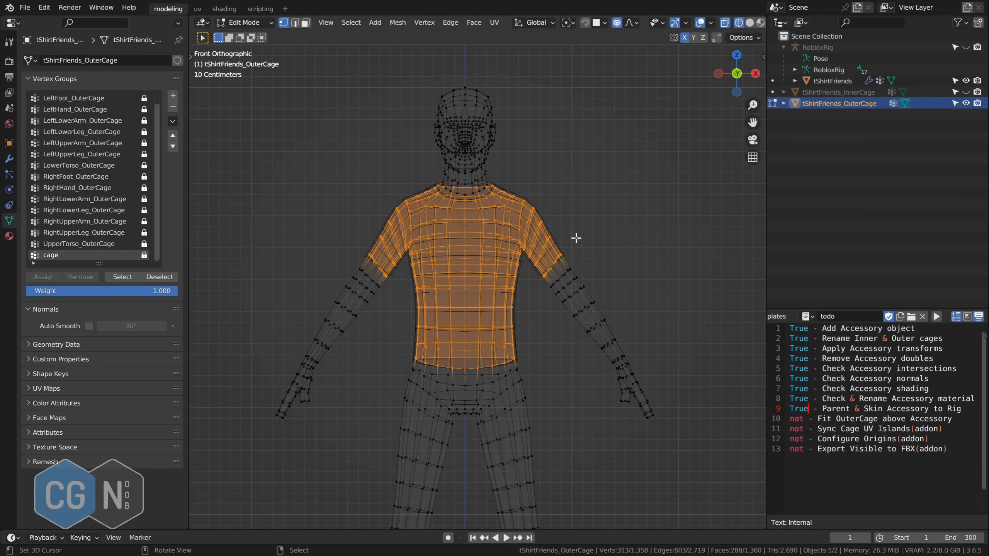
# - Add a Shrinkwrap modifier to the outer cage using vertex group cage, snap mode Above Surface and a 1 cm offset
pyautogui.click(10, 159)
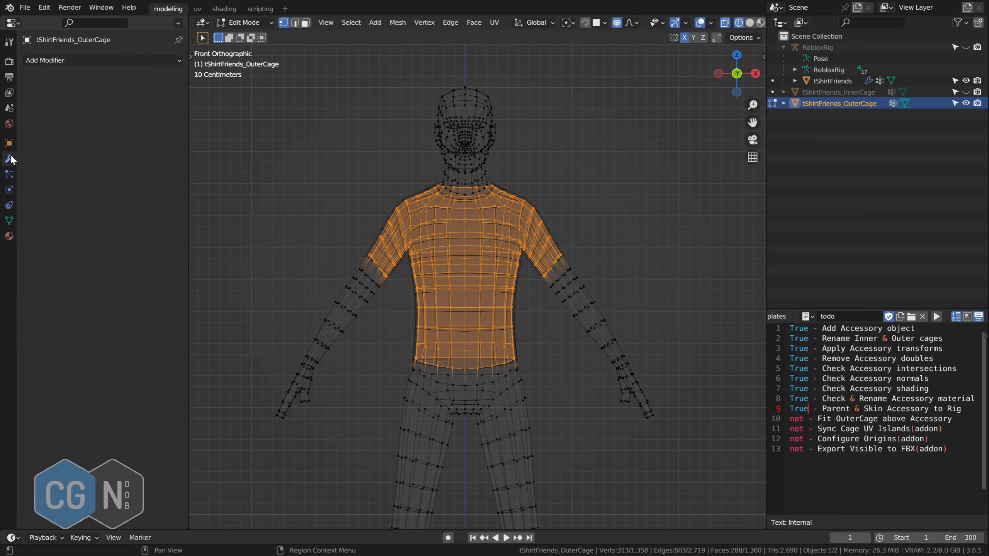
pyautogui.click(75, 60)
pyautogui.click(264, 191)
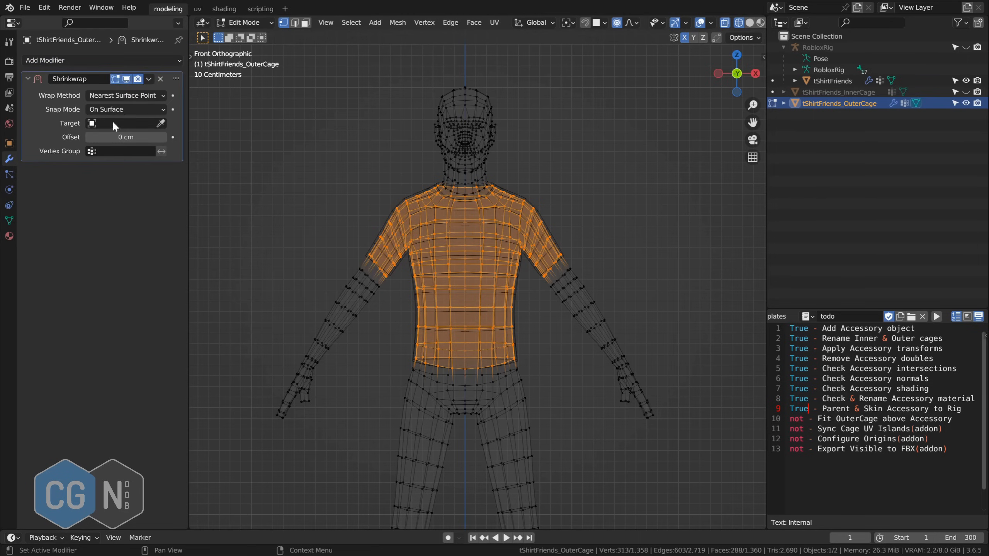
pyautogui.click(113, 151)
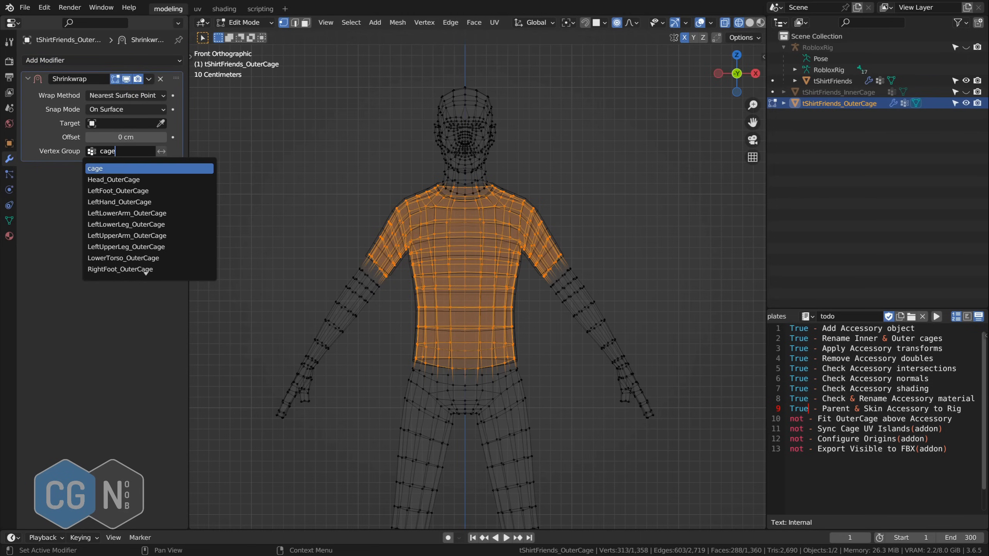
pyautogui.click(133, 169)
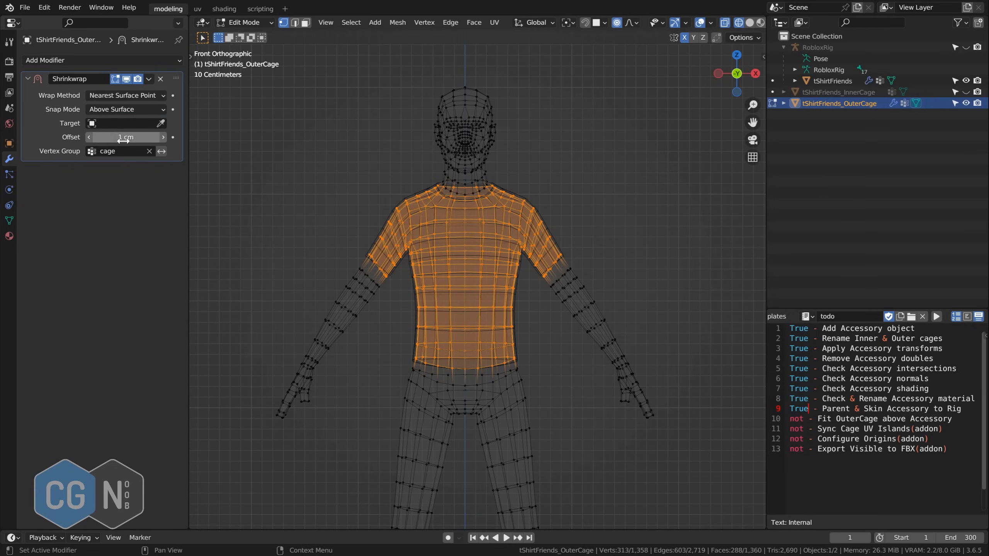
# - Set tShirtFriends as the Shrinkwrap target and return to Object Mode
pyautogui.click(121, 123)
pyautogui.click(158, 118)
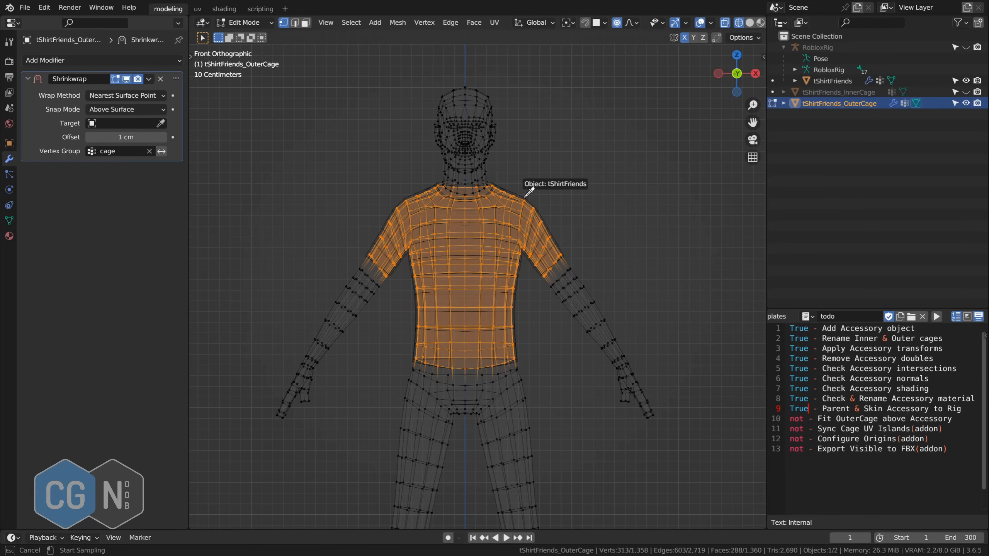
pyautogui.press('Tab')
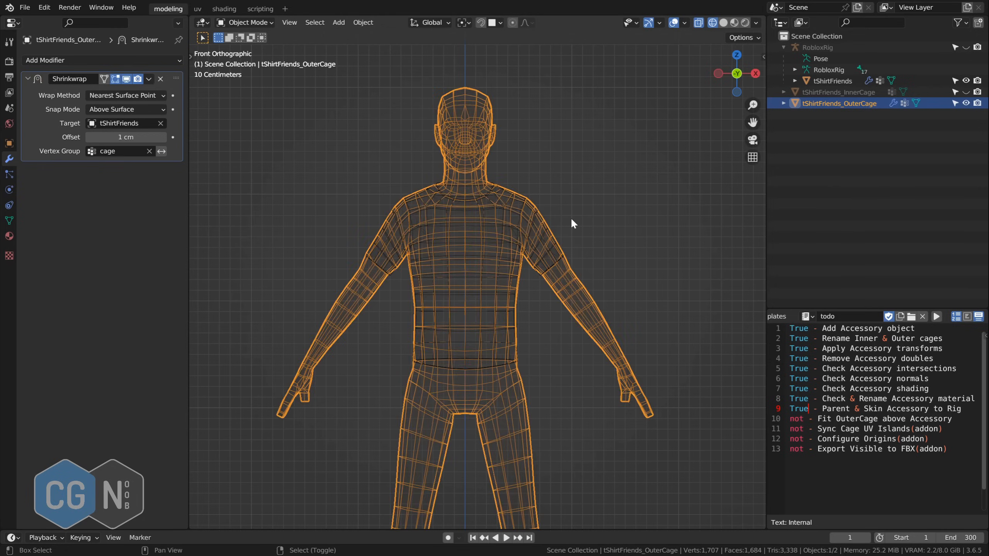
# - Inspect the outer cage's shirt coverage in solid shading and enable the Shrinkwrap's on-cage display
pyautogui.hotkey('shift', 'z')
pyautogui.moveTo(594, 229)
pyautogui.keyDown('alt'); pyautogui.keyDown('shift'); pyautogui.mouseDown()
pyautogui.moveTo(575, 212)
pyautogui.moveTo(598, 229)
pyautogui.moveTo(608, 212)
pyautogui.moveTo(544, 216)
pyautogui.moveTo(554, 230)
pyautogui.moveTo(608, 223)
pyautogui.moveTo(585, 218)
pyautogui.mouseUp(); pyautogui.keyUp('shift'); pyautogui.keyUp('alt')
pyautogui.hotkey('alt', 'a')
pyautogui.keyDown('alt'); pyautogui.keyDown('shift'); pyautogui.moveTo(585, 218); pyautogui.dragTo(562, 221); pyautogui.keyUp('shift'); pyautogui.keyUp('alt')
pyautogui.keyDown('alt'); pyautogui.moveTo(587, 288); pyautogui.dragTo(535, 279); pyautogui.keyUp('alt')
pyautogui.keyDown('shift'); pyautogui.moveTo(552, 283); pyautogui.dragTo(544, 285, button='middle'); pyautogui.keyUp('shift')
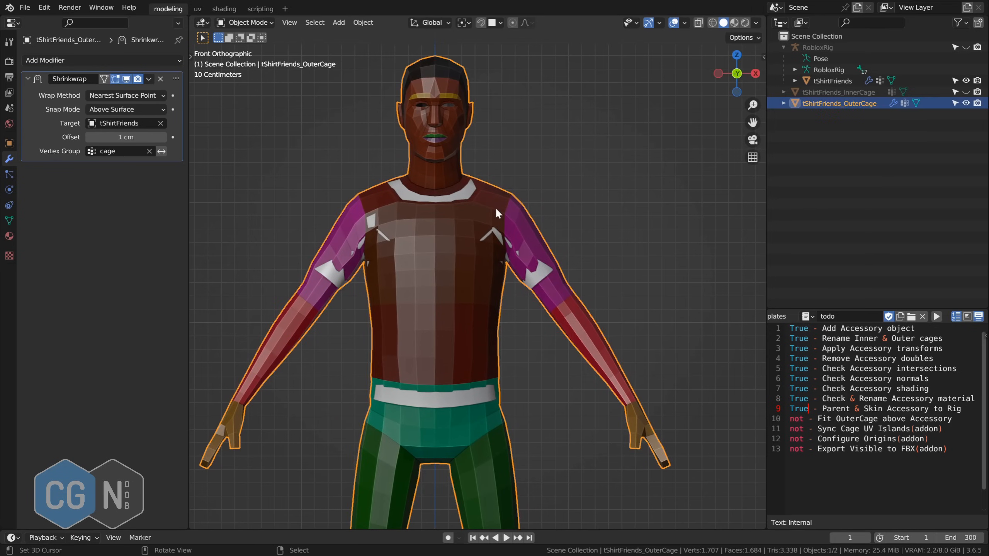
pyautogui.moveTo(509, 215)
pyautogui.mouseDown(button='middle')
pyautogui.moveTo(451, 271)
pyautogui.moveTo(379, 273)
pyautogui.moveTo(421, 227)
pyautogui.moveTo(547, 233)
pyautogui.moveTo(476, 218)
pyautogui.moveTo(501, 222)
pyautogui.mouseUp(button='middle')
pyautogui.keyDown('shift'); pyautogui.moveTo(404, 185); pyautogui.dragTo(413, 201, button='middle'); pyautogui.keyUp('shift')
pyautogui.scroll(1, 413, 201)
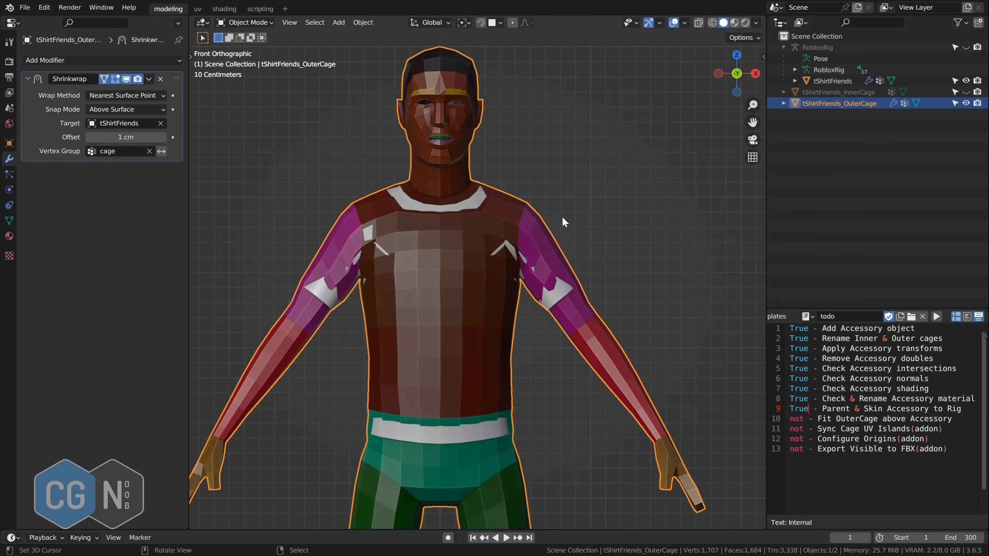
# - In Edit Mode, turn off proportional editing, enable snapping and move the outer cage's front left-sleeve vertices over the exposed shirt
pyautogui.press('Tab')
pyautogui.keyDown('shift'); pyautogui.moveTo(616, 251); pyautogui.dragTo(596, 237, button='middle'); pyautogui.keyUp('shift')
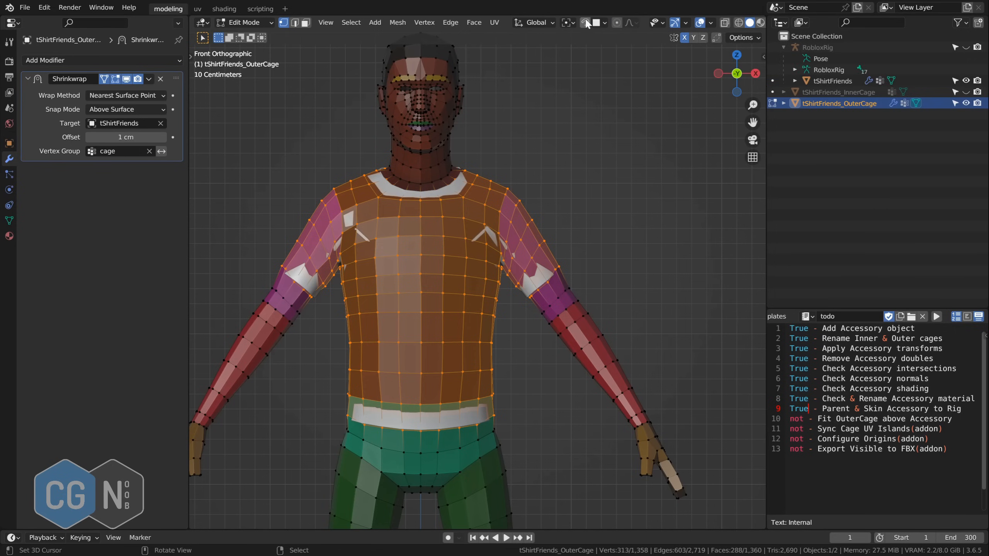
pyautogui.scroll(5, 576, 280)
pyautogui.keyDown('shift'); pyautogui.moveTo(652, 286); pyautogui.dragTo(550, 265, button='middle'); pyautogui.keyUp('shift')
pyautogui.moveTo(550, 265); pyautogui.dragTo(542, 260, button='right')
pyautogui.moveTo(527, 284); pyautogui.dragTo(519, 283, button='right')
pyautogui.moveTo(517, 281); pyautogui.dragTo(515, 275, button='middle')
pyautogui.moveTo(492, 233); pyautogui.dragTo(492, 229, button='right')
pyautogui.moveTo(464, 195); pyautogui.dragTo(465, 185, button='right')
pyautogui.moveTo(448, 149); pyautogui.dragTo(453, 154, button='right')
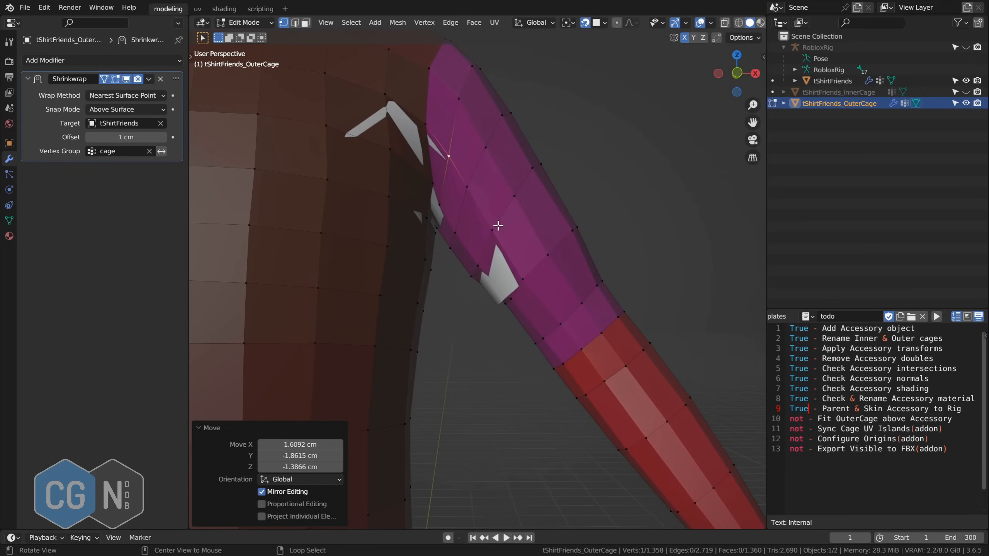
# - Move the outer cage's vertices around the lower left sleeve and armpit to cover the shirt poking through
pyautogui.moveTo(499, 226); pyautogui.dragTo(516, 276, button='middle')
pyautogui.moveTo(521, 287); pyautogui.dragTo(510, 282, button='right')
pyautogui.moveTo(506, 327); pyautogui.dragTo(503, 313, button='middle')
pyautogui.moveTo(504, 314); pyautogui.dragTo(493, 307, button='right')
pyautogui.moveTo(493, 308); pyautogui.dragTo(440, 292, button='middle')
pyautogui.moveTo(419, 290); pyautogui.dragTo(421, 289, button='right')
pyautogui.moveTo(423, 289); pyautogui.dragTo(481, 301, button='middle')
pyautogui.moveTo(422, 261); pyautogui.dragTo(424, 253, button='right')
pyautogui.moveTo(396, 242); pyautogui.dragTo(394, 232, button='right')
# - Move the outer cage's vertices on the back of the left shoulder to cover the shirt poking through
pyautogui.moveTo(520, 184); pyautogui.dragTo(511, 189, button='middle')
pyautogui.moveTo(512, 187); pyautogui.dragTo(508, 195, button='right')
pyautogui.moveTo(508, 195); pyautogui.dragTo(496, 142, button='middle')
pyautogui.moveTo(495, 142); pyautogui.dragTo(576, 121, button='right')
pyautogui.scroll(-2, 580, 140)
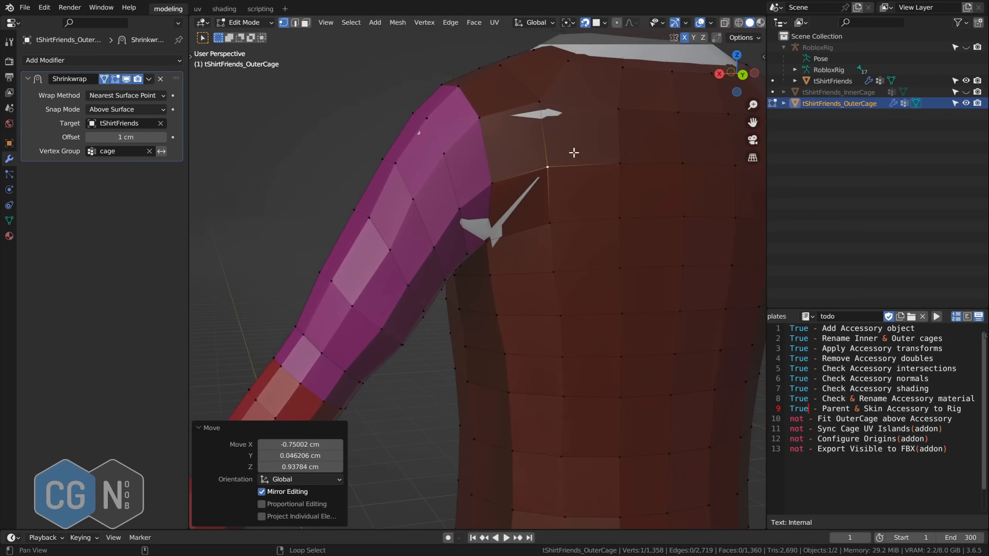
pyautogui.keyDown('shift'); pyautogui.moveTo(580, 146); pyautogui.dragTo(543, 228, button='middle'); pyautogui.keyUp('shift')
pyautogui.moveTo(503, 191); pyautogui.dragTo(505, 187, button='right')
# - Move the outer cage's vertices along the front neckline to close the gaps exposing the collar
pyautogui.scroll(-3, 506, 191)
pyautogui.moveTo(506, 191); pyautogui.dragTo(619, 246, button='middle')
pyautogui.scroll(2, 464, 218)
pyautogui.scroll(3, 492, 243)
pyautogui.keyDown('shift'); pyautogui.moveTo(464, 219); pyautogui.dragTo(472, 251, button='middle'); pyautogui.keyUp('shift')
pyautogui.moveTo(409, 249); pyautogui.dragTo(410, 253, button='right')
pyautogui.moveTo(363, 250); pyautogui.dragTo(361, 257, button='right')
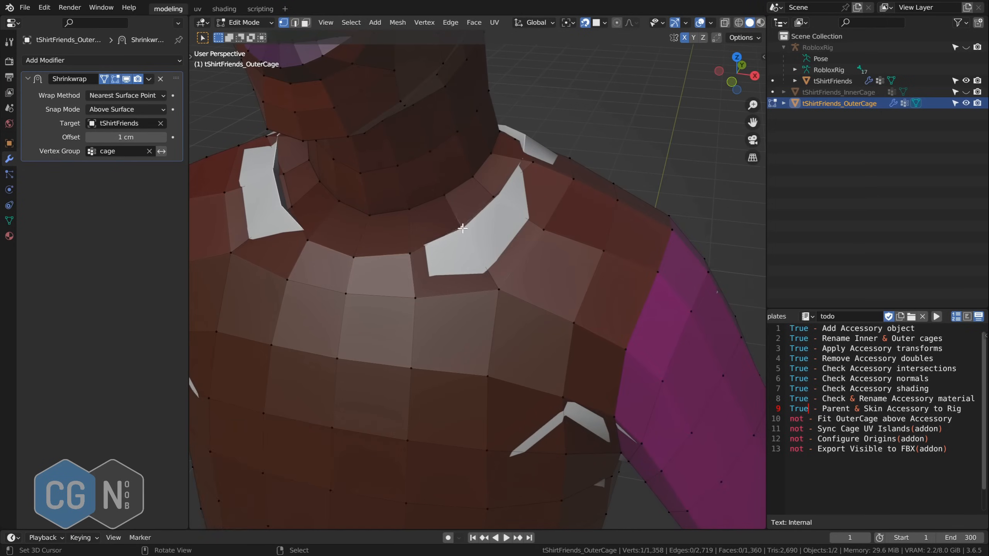
pyautogui.moveTo(463, 228); pyautogui.dragTo(467, 235, button='right')
pyautogui.moveTo(496, 198); pyautogui.dragTo(500, 203, button='right')
# - Move the outer cage's vertices along the side and back of the neckline to cover the exposed collar
pyautogui.moveTo(500, 203); pyautogui.dragTo(452, 230, button='middle')
pyautogui.keyDown('shift'); pyautogui.moveTo(452, 230); pyautogui.dragTo(465, 260, button='middle'); pyautogui.keyUp('shift')
pyautogui.moveTo(471, 274); pyautogui.dragTo(511, 237, button='right')
pyautogui.moveTo(511, 237); pyautogui.dragTo(484, 239, button='middle')
pyautogui.moveTo(489, 239); pyautogui.dragTo(557, 225, button='right')
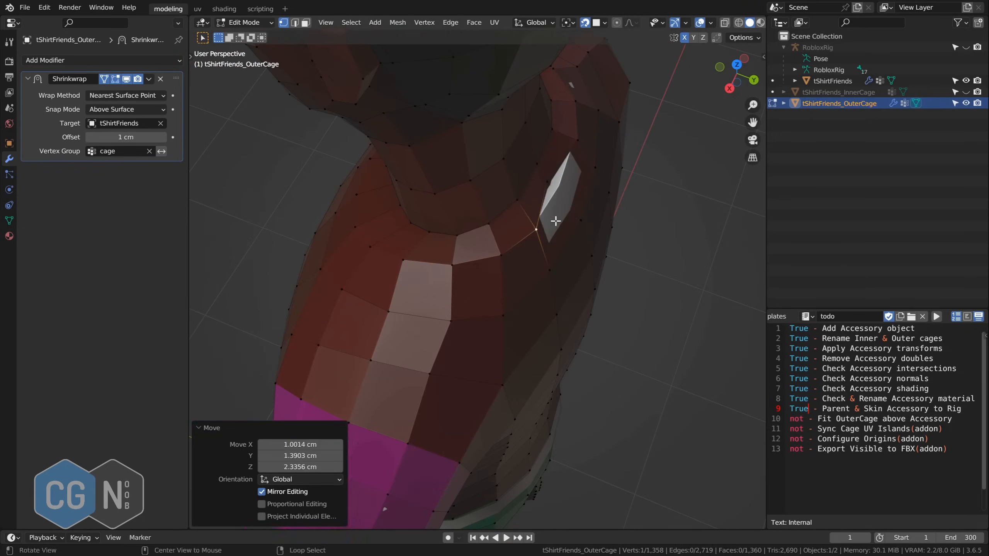
pyautogui.moveTo(558, 225); pyautogui.dragTo(545, 194, button='middle')
pyautogui.moveTo(545, 194); pyautogui.dragTo(551, 205, button='right')
# - Move the outer cage's waist vertices around the shirt hem to cover the exposed fabric
pyautogui.moveTo(551, 205); pyautogui.dragTo(451, 278, button='middle')
pyautogui.scroll(2, 451, 277)
pyautogui.moveTo(444, 275); pyautogui.dragTo(443, 262, button='right')
pyautogui.moveTo(507, 273); pyautogui.dragTo(505, 265, button='right')
pyautogui.moveTo(401, 263); pyautogui.dragTo(436, 279, button='middle')
pyautogui.moveTo(451, 274); pyautogui.dragTo(451, 268, button='right')
pyautogui.moveTo(384, 276); pyautogui.dragTo(385, 269, button='right')
pyautogui.keyDown('alt'); pyautogui.moveTo(380, 273); pyautogui.dragTo(404, 287); pyautogui.keyUp('alt')
pyautogui.moveTo(447, 279); pyautogui.dragTo(447, 271, button='right')
pyautogui.keyDown('alt'); pyautogui.moveTo(401, 272); pyautogui.dragTo(471, 278); pyautogui.keyUp('alt')
pyautogui.moveTo(471, 278); pyautogui.dragTo(469, 270, button='right')
pyautogui.keyDown('alt'); pyautogui.moveTo(440, 283); pyautogui.dragTo(500, 286); pyautogui.keyUp('alt')
# - Set the outer cage's viewport display to Wire
pyautogui.click(11, 145)
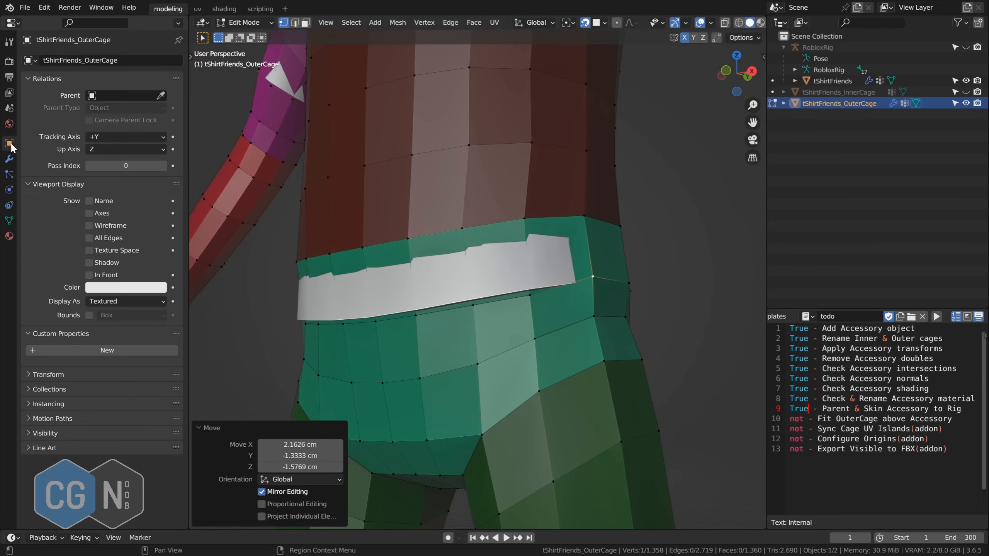
pyautogui.click(108, 302)
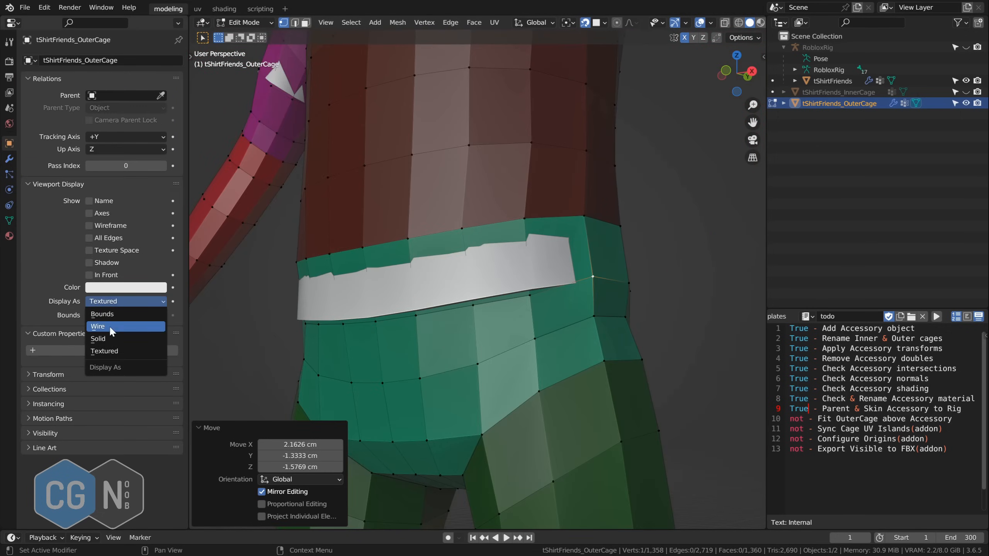
pyautogui.click(108, 326)
# - Move the remaining outer cage vertices along the hem so the wire cage encloses the shirt's lower edge
pyautogui.keyDown('alt'); pyautogui.moveTo(453, 298); pyautogui.dragTo(435, 299); pyautogui.keyUp('alt')
pyautogui.moveTo(512, 301); pyautogui.dragTo(510, 291, button='right')
pyautogui.moveTo(453, 310); pyautogui.dragTo(452, 299, button='right')
pyautogui.keyDown('alt'); pyautogui.moveTo(450, 299); pyautogui.dragTo(476, 297); pyautogui.keyUp('alt')
pyautogui.moveTo(485, 297); pyautogui.dragTo(433, 288, button='right')
pyautogui.keyDown('alt'); pyautogui.moveTo(433, 288); pyautogui.dragTo(541, 316); pyautogui.keyUp('alt')
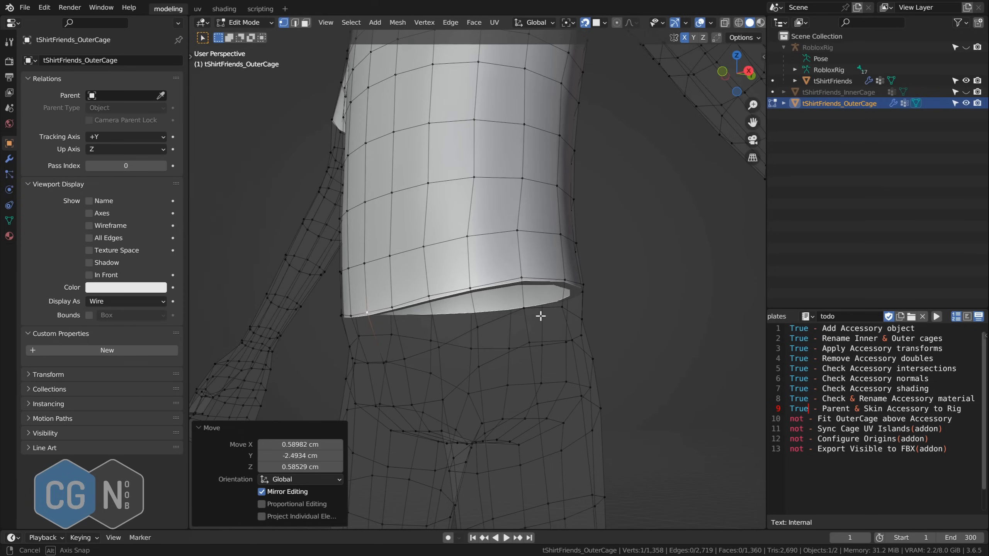
pyautogui.moveTo(424, 294); pyautogui.dragTo(429, 296, button='right')
# - Reposition outer cage vertices under the left sleeve, between the armpit and the sleeve opening
pyautogui.keyDown('alt'); pyautogui.moveTo(429, 297); pyautogui.dragTo(474, 285); pyautogui.keyUp('alt')
pyautogui.press('g')
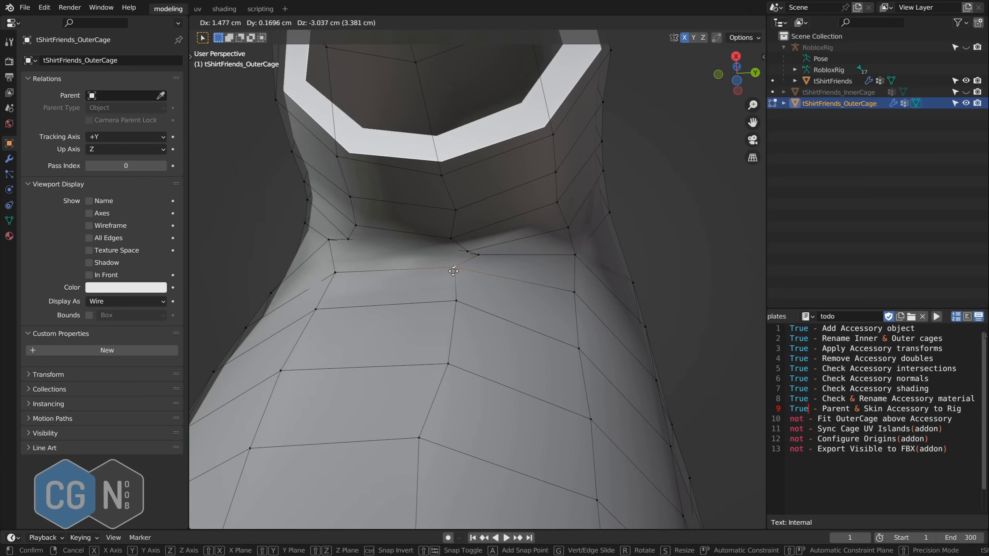
pyautogui.click(460, 250)
pyautogui.keyDown('alt'); pyautogui.moveTo(459, 249); pyautogui.dragTo(419, 217); pyautogui.keyUp('alt')
pyautogui.click(493, 168)
pyautogui.keyDown('alt'); pyautogui.moveTo(492, 168); pyautogui.dragTo(529, 143); pyautogui.keyUp('alt')
pyautogui.press('g')
pyautogui.click(514, 176)
# - Move the outer cage's vertices in the left armpit crease outside the shirt surface
pyautogui.keyDown('alt'); pyautogui.moveTo(513, 175); pyautogui.dragTo(431, 276); pyautogui.keyUp('alt')
pyautogui.moveTo(431, 277); pyautogui.dragTo(440, 276, button='right')
pyautogui.moveTo(428, 290); pyautogui.dragTo(428, 290, button='right')
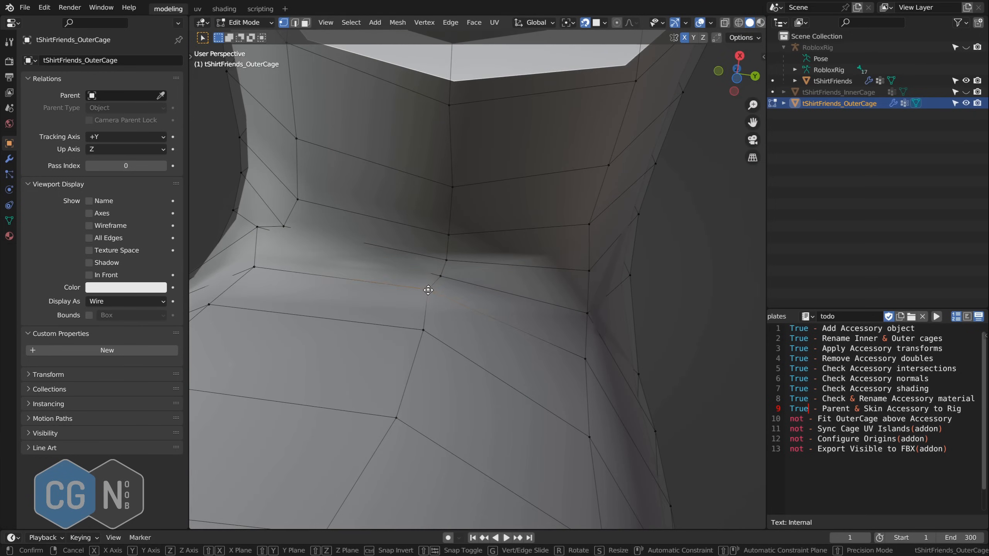
pyautogui.click(430, 302)
pyautogui.keyDown('alt'); pyautogui.moveTo(430, 302); pyautogui.dragTo(356, 265); pyautogui.keyUp('alt')
pyautogui.moveTo(340, 208); pyautogui.dragTo(342, 228, button='right')
pyautogui.click(349, 234)
# - Move the outer cage vertex at the front of the left armpit and check the cage around both sleeves
pyautogui.keyDown('alt'); pyautogui.moveTo(350, 233); pyautogui.dragTo(453, 211); pyautogui.keyUp('alt')
pyautogui.moveTo(452, 211); pyautogui.dragTo(454, 223, button='right')
pyautogui.click(454, 224)
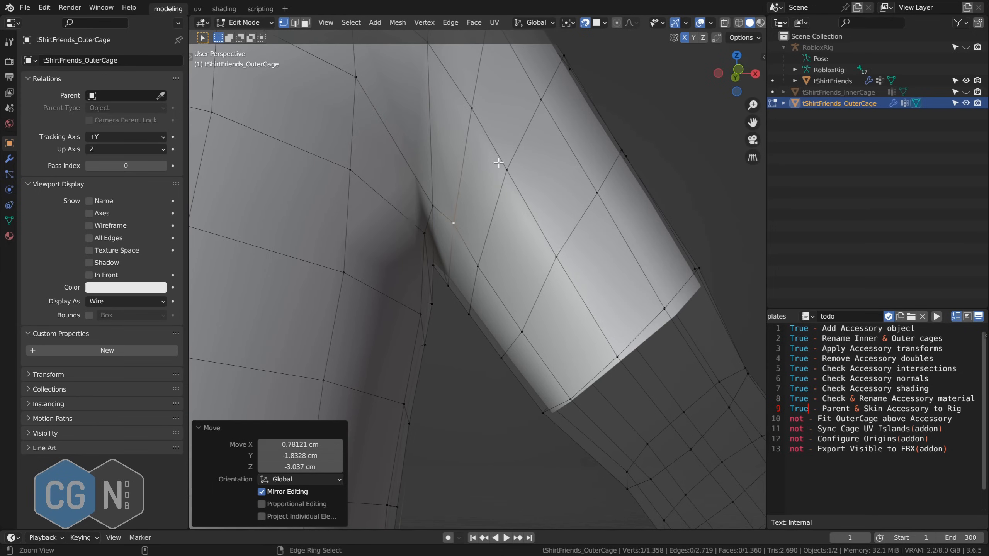
pyautogui.keyDown('ctrl'); pyautogui.keyDown('alt'); pyautogui.moveTo(498, 161); pyautogui.dragTo(499, 281); pyautogui.keyUp('alt'); pyautogui.keyUp('ctrl')
pyautogui.keyDown('alt'); pyautogui.moveTo(502, 187); pyautogui.dragTo(635, 300); pyautogui.keyUp('alt')
pyautogui.keyDown('alt'); pyautogui.moveTo(531, 240); pyautogui.dragTo(517, 224); pyautogui.keyUp('alt')
pyautogui.keyDown('ctrl'); pyautogui.keyDown('alt'); pyautogui.moveTo(420, 273); pyautogui.dragTo(433, 233); pyautogui.keyUp('alt'); pyautogui.keyUp('ctrl')
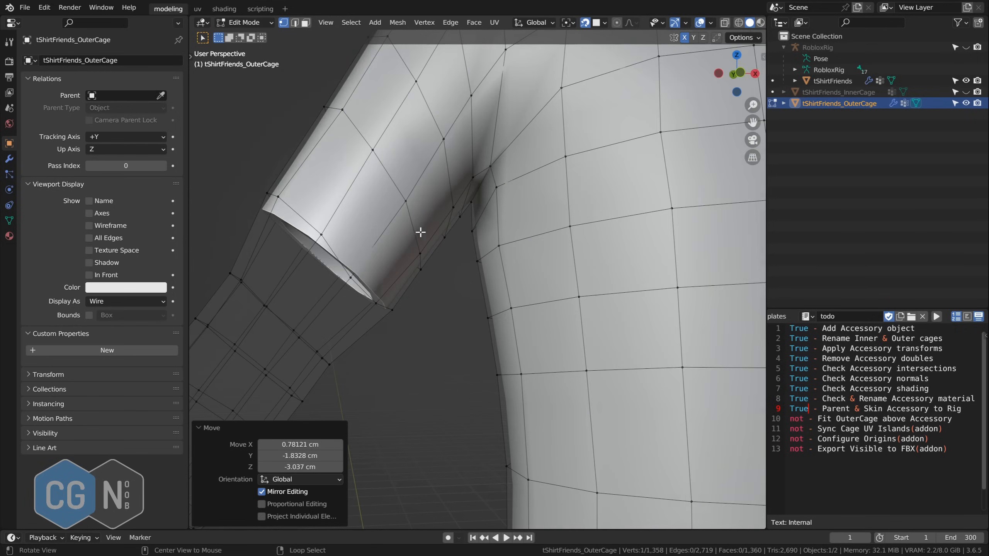
# - Move outer cage vertices around the left sleeve opening outward so the cage encloses the sleeve's edge
pyautogui.moveTo(349, 280); pyautogui.dragTo(357, 275, button='right')
pyautogui.moveTo(321, 233); pyautogui.dragTo(317, 235, button='right')
pyautogui.moveTo(275, 194); pyautogui.dragTo(278, 197, button='right')
pyautogui.keyDown('alt'); pyautogui.moveTo(287, 215); pyautogui.dragTo(364, 240); pyautogui.keyUp('alt')
pyautogui.moveTo(526, 311); pyautogui.dragTo(525, 321, button='right')
pyautogui.moveTo(460, 303); pyautogui.dragTo(458, 307, button='right')
# - Adjust the remaining outer cage vertices along the left sleeve's edge, working around its back, underside and front
pyautogui.keyDown('alt'); pyautogui.moveTo(463, 308); pyautogui.dragTo(583, 310); pyautogui.keyUp('alt')
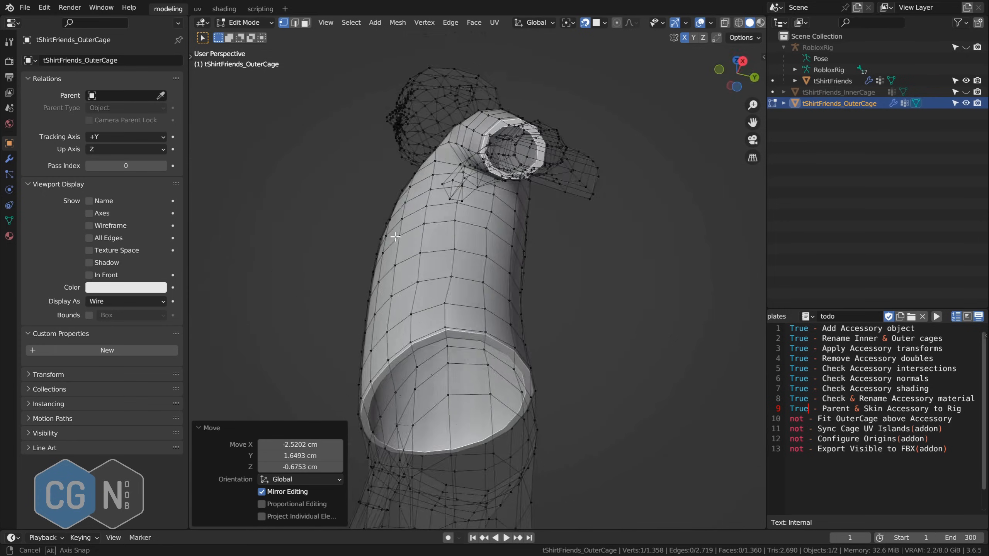
pyautogui.keyDown('alt'); pyautogui.moveTo(284, 245); pyautogui.dragTo(321, 270); pyautogui.keyUp('alt')
pyautogui.keyDown('alt'); pyautogui.moveTo(464, 288); pyautogui.dragTo(597, 278); pyautogui.keyUp('alt')
pyautogui.moveTo(592, 280); pyautogui.dragTo(565, 306, button='right')
pyautogui.keyDown('alt'); pyautogui.moveTo(568, 301); pyautogui.dragTo(405, 195); pyautogui.keyUp('alt')
pyautogui.keyDown('alt'); pyautogui.keyDown('shift'); pyautogui.moveTo(406, 195); pyautogui.dragTo(495, 186); pyautogui.keyUp('shift'); pyautogui.keyUp('alt')
pyautogui.moveTo(397, 265); pyautogui.dragTo(396, 260, button='right')
pyautogui.moveTo(426, 292); pyautogui.dragTo(427, 292, button='right')
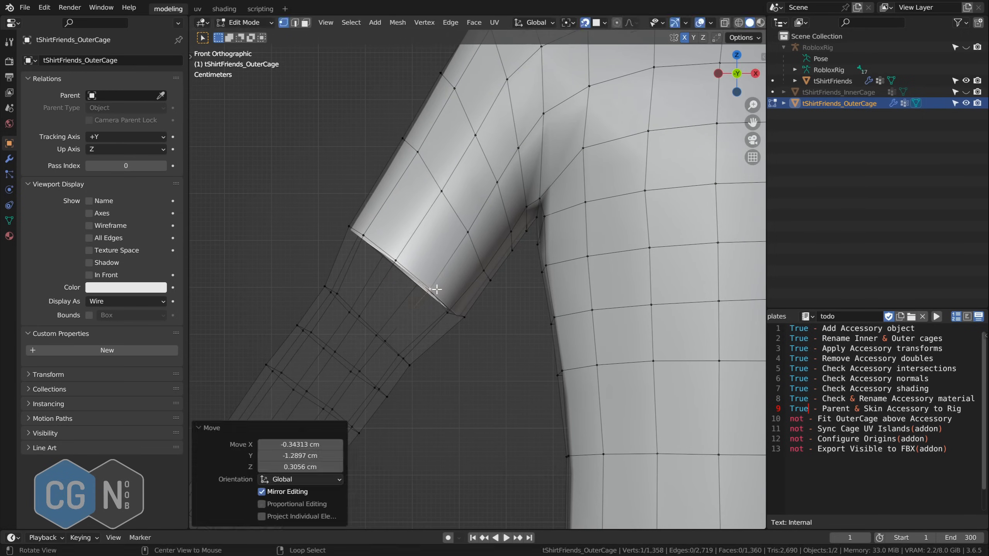
pyautogui.keyDown('alt'); pyautogui.moveTo(428, 292); pyautogui.dragTo(468, 243); pyautogui.keyUp('alt')
pyautogui.moveTo(427, 288); pyautogui.dragTo(426, 284, button='right')
# - Display the outer cage as Textured to reveal where the shirt pokes through
pyautogui.keyDown('alt'); pyautogui.moveTo(477, 272); pyautogui.dragTo(651, 203); pyautogui.keyUp('alt')
pyautogui.keyDown('ctrl'); pyautogui.keyDown('alt'); pyautogui.moveTo(631, 288); pyautogui.dragTo(492, 415); pyautogui.keyUp('alt'); pyautogui.keyUp('ctrl')
pyautogui.moveTo(600, 273)
pyautogui.keyDown('ctrl'); pyautogui.keyDown('alt'); pyautogui.mouseDown()
pyautogui.moveTo(609, 309)
pyautogui.moveTo(596, 331)
pyautogui.mouseUp(); pyautogui.keyUp('alt'); pyautogui.keyUp('ctrl')
pyautogui.keyDown('ctrl'); pyautogui.keyDown('alt'); pyautogui.moveTo(607, 298); pyautogui.dragTo(607, 353); pyautogui.keyUp('alt'); pyautogui.keyUp('ctrl')
pyautogui.moveTo(623, 222)
pyautogui.keyDown('alt'); pyautogui.keyDown('shift'); pyautogui.mouseDown()
pyautogui.moveTo(511, 243)
pyautogui.moveTo(526, 236)
pyautogui.mouseUp(); pyautogui.keyUp('shift'); pyautogui.keyUp('alt')
pyautogui.moveTo(525, 236)
pyautogui.keyDown('ctrl'); pyautogui.keyDown('alt'); pyautogui.mouseDown()
pyautogui.moveTo(526, 246)
pyautogui.moveTo(524, 221)
pyautogui.mouseUp(); pyautogui.keyUp('alt'); pyautogui.keyUp('ctrl')
pyautogui.click(128, 351)
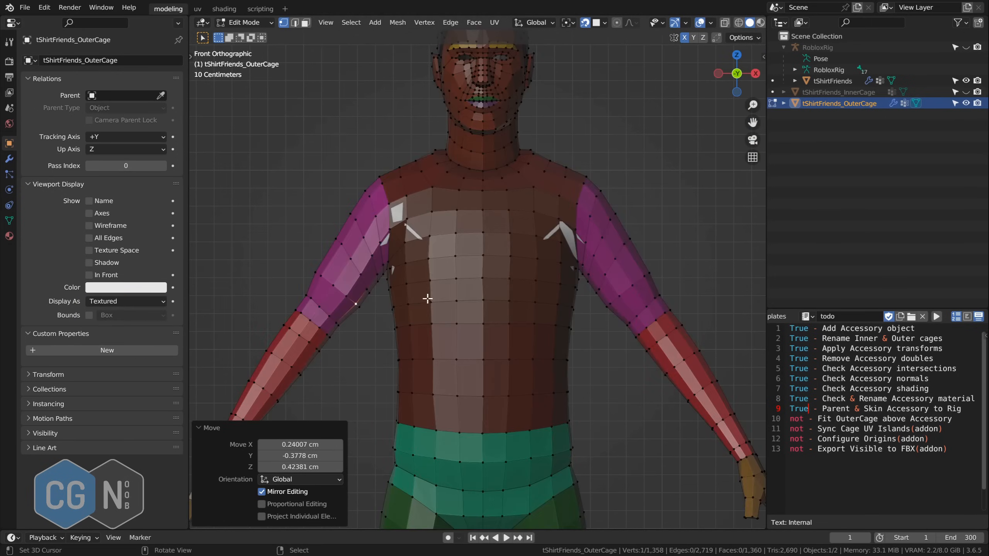
# - Move three outer cage vertices on the front of the chest near the right armpit to cover the protruding shirt
pyautogui.keyDown('ctrl'); pyautogui.keyDown('alt'); pyautogui.moveTo(521, 285); pyautogui.dragTo(453, 232); pyautogui.keyUp('alt'); pyautogui.keyUp('ctrl')
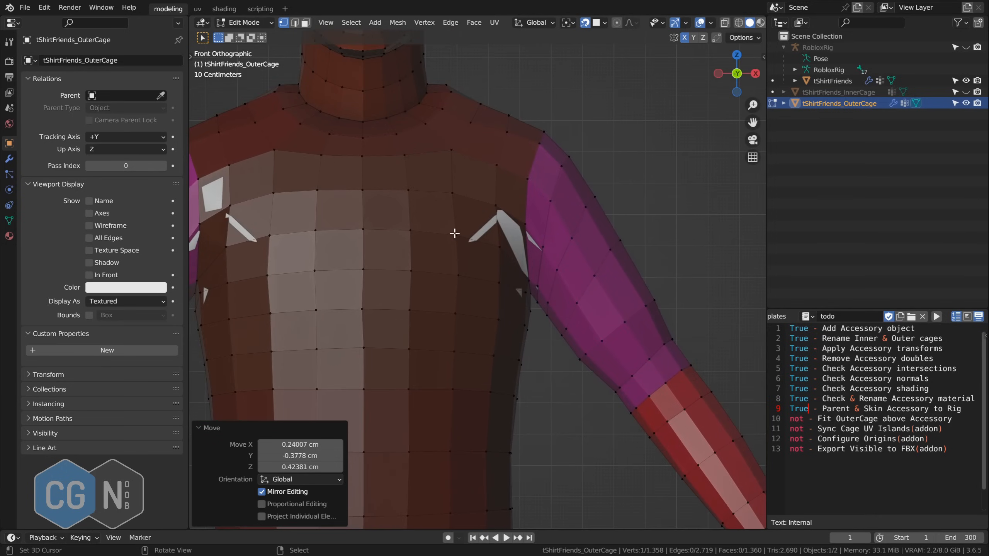
pyautogui.rightClick(454, 235)
pyautogui.press('g')
pyautogui.click(454, 234)
pyautogui.rightClick(451, 192)
pyautogui.press('g')
pyautogui.click(453, 195)
pyautogui.rightClick(495, 205)
pyautogui.press('g')
pyautogui.click(496, 211)
# - Move more outer cage vertices between the right chest and armpit outward over the shirt patches still showing
pyautogui.keyDown('alt'); pyautogui.moveTo(496, 211); pyautogui.dragTo(452, 230); pyautogui.keyUp('alt')
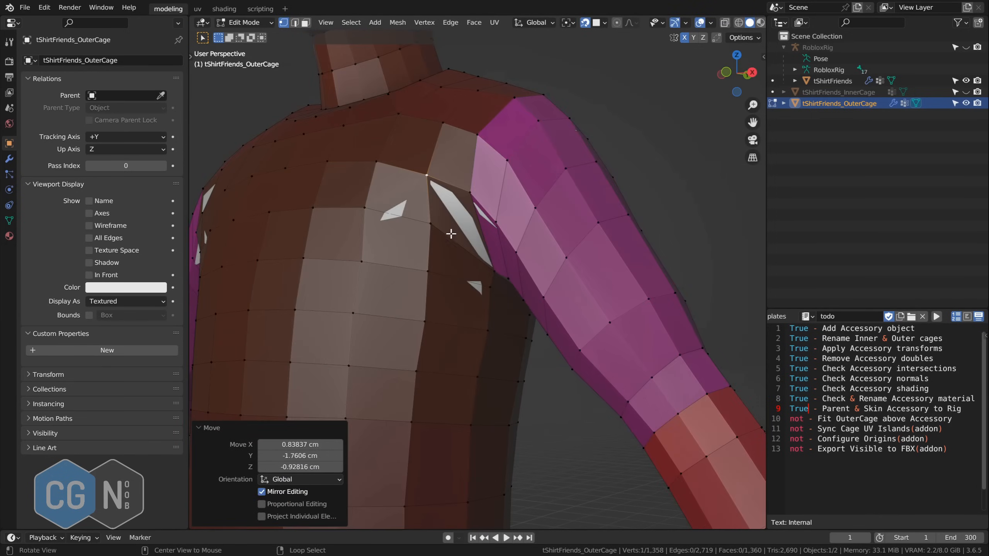
pyautogui.moveTo(479, 294); pyautogui.dragTo(508, 285, button='middle')
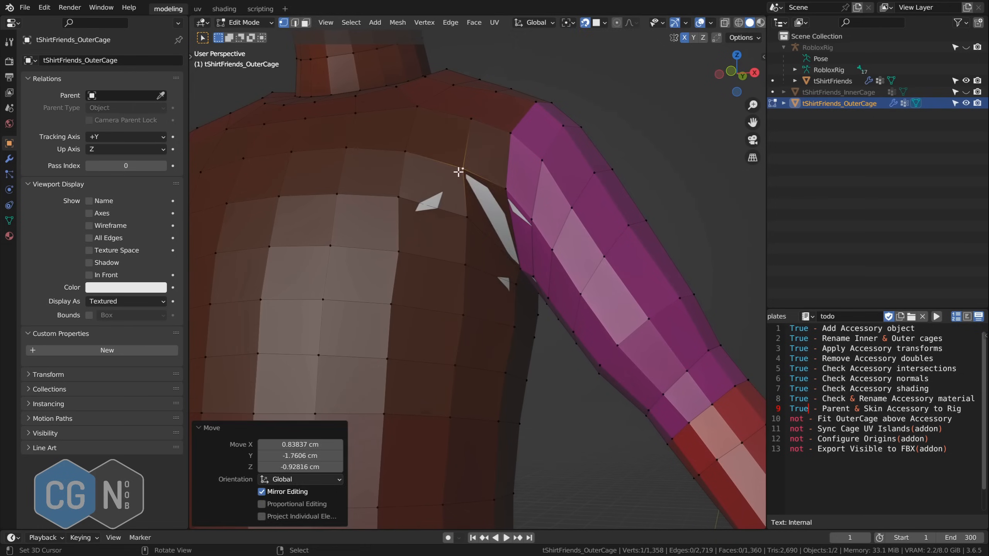
pyautogui.press('g')
pyautogui.click(469, 215)
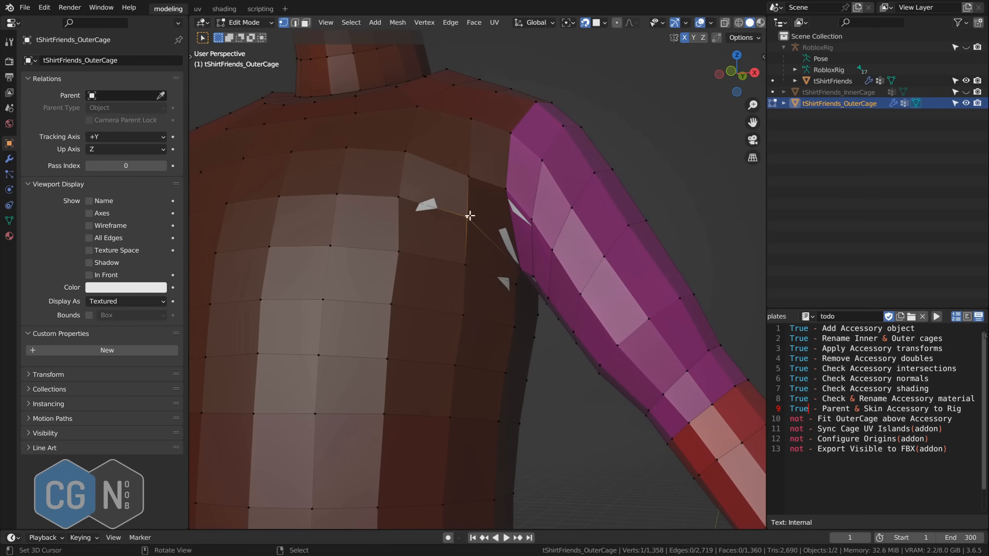
pyautogui.click(400, 199)
pyautogui.moveTo(400, 199); pyautogui.dragTo(548, 268, button='middle')
pyautogui.press('g')
pyautogui.click(436, 225)
pyautogui.press('g')
pyautogui.click(490, 272)
# - Leave Edit Mode with the outer cage displayed as Wire again, and unhide tShirtFriends_InnerCage
pyautogui.press('Tab')
pyautogui.press('KP_1')
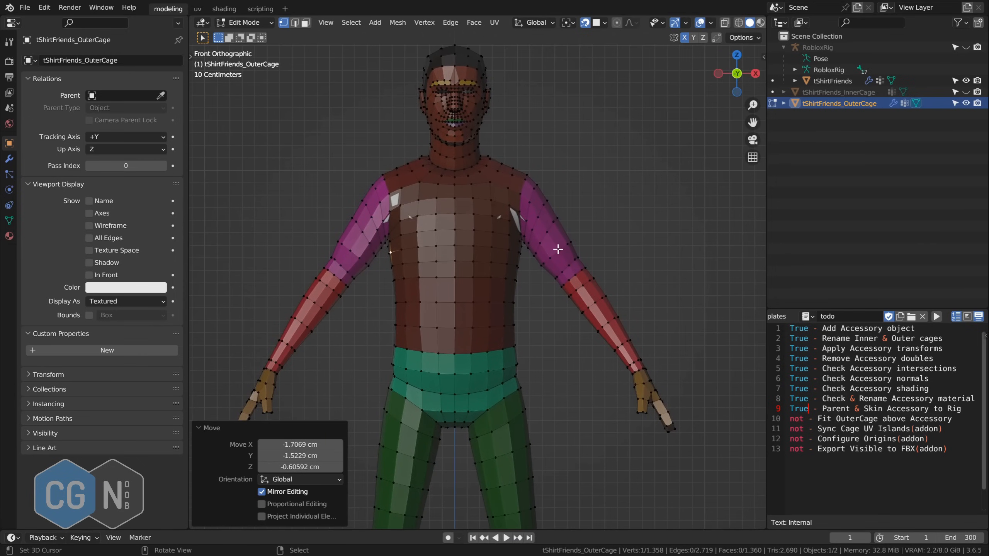
pyautogui.click(120, 302)
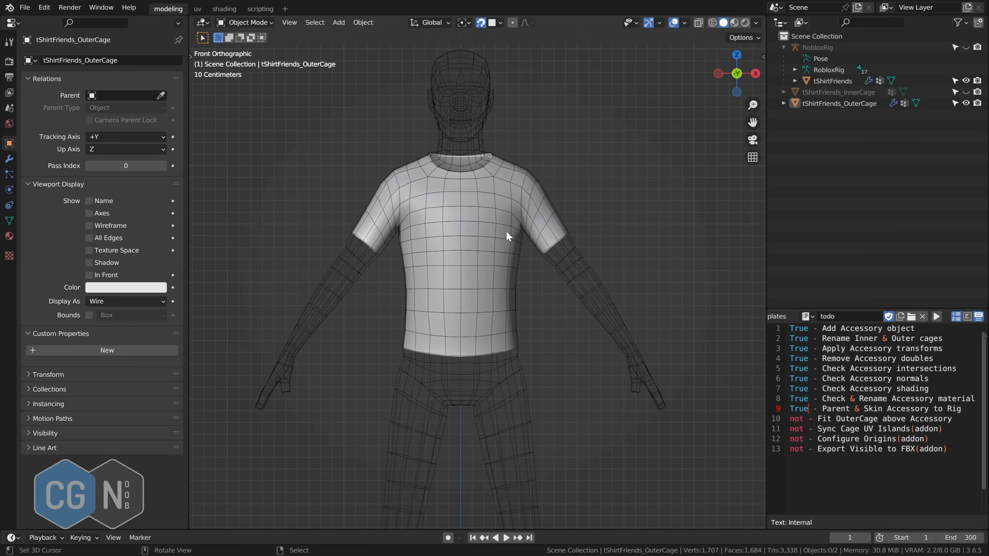
pyautogui.click(966, 92)
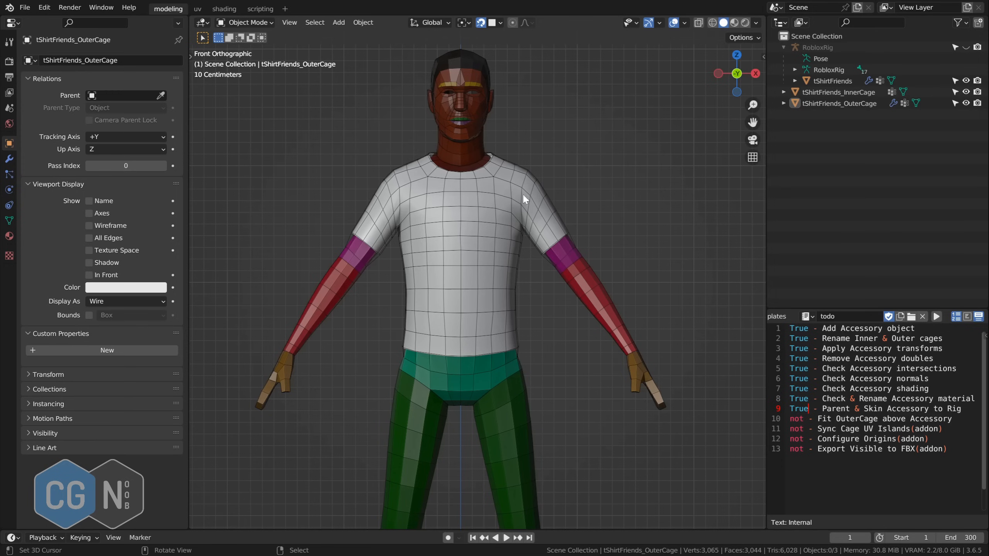
# - Frame the whole character and mark the checklist item "Fit OuterCage above Accessory" as True
pyautogui.click(814, 103)
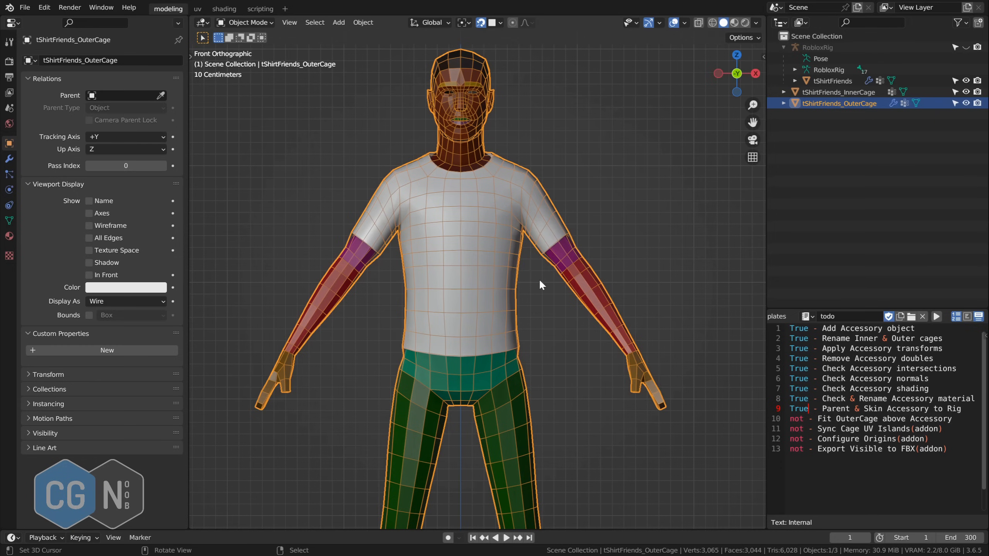
pyautogui.moveTo(571, 299)
pyautogui.keyDown('ctrl'); pyautogui.mouseDown(button='middle')
pyautogui.moveTo(575, 316)
pyautogui.moveTo(569, 290)
pyautogui.mouseUp(button='middle'); pyautogui.keyUp('ctrl')
pyautogui.hotkey('alt', 'a')
pyautogui.press('a')
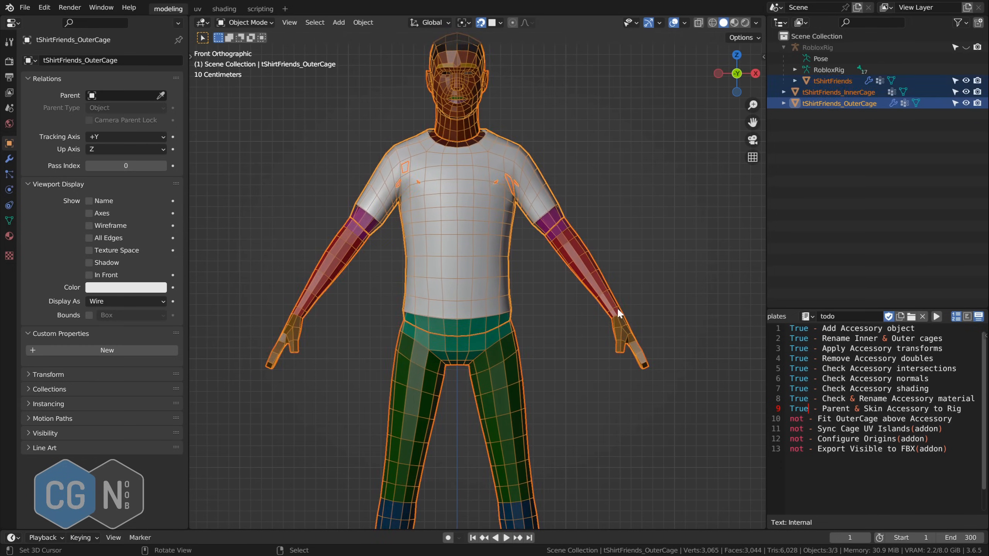
pyautogui.press('KP_Decimal')
pyautogui.hotkey('alt', 'a')
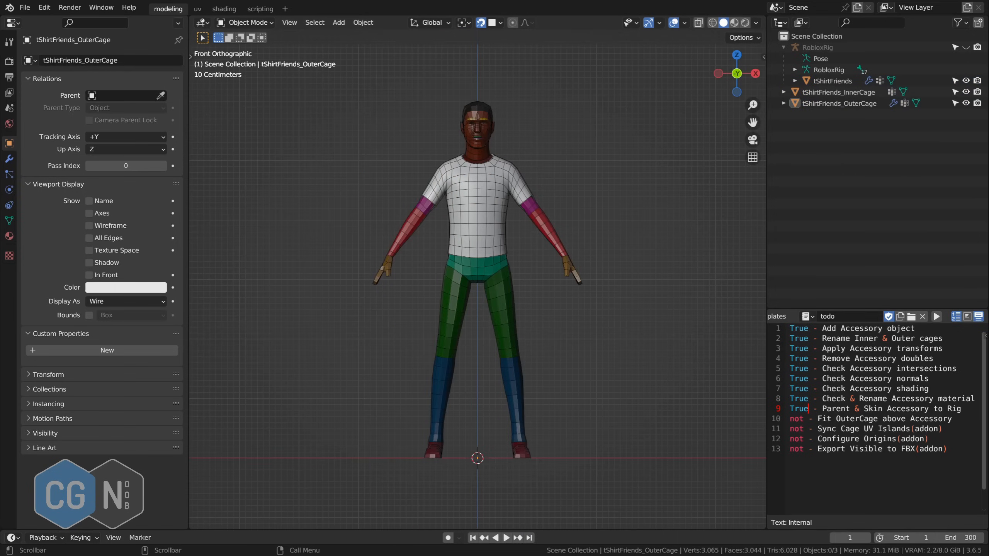
pyautogui.doubleClick(797, 419)
pyautogui.write('True')
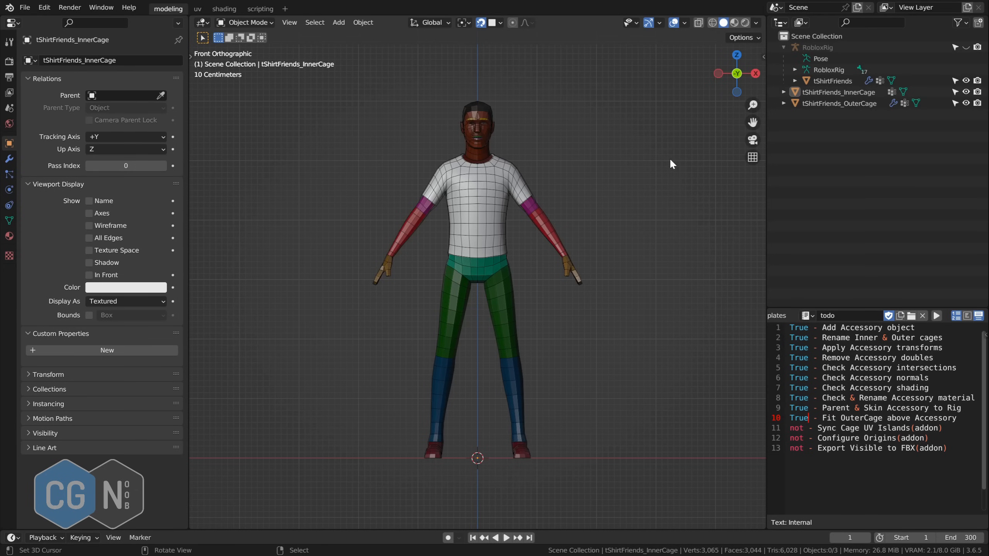
# - In the uv workspace, open tShirtFriends_InnerCage and tShirtFriends_OuterCage together in Edit Mode and bring all their UV islands into view
pyautogui.click(197, 8)
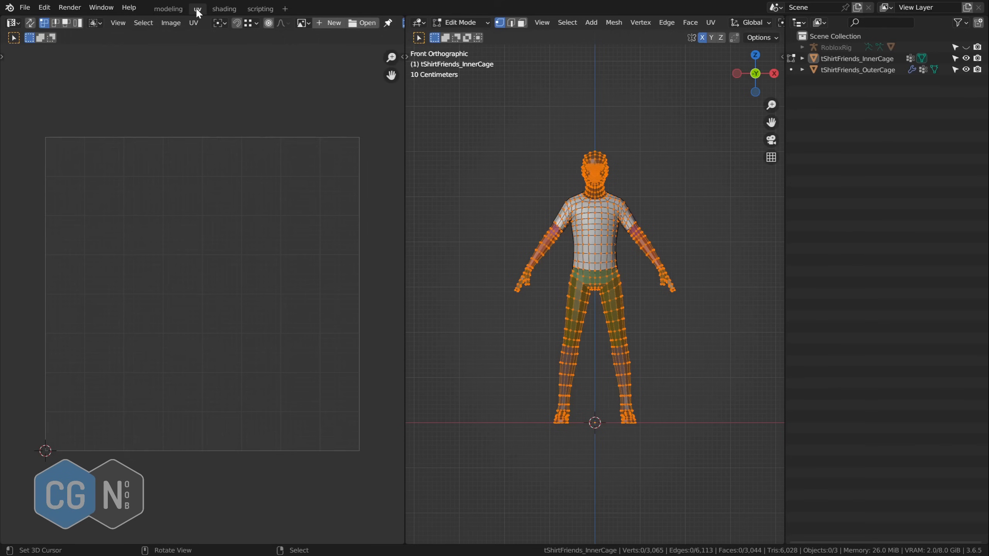
pyautogui.press('Tab')
pyautogui.click(849, 58)
pyautogui.keyDown('shift'); pyautogui.click(849, 70); pyautogui.keyUp('shift')
pyautogui.press('Tab')
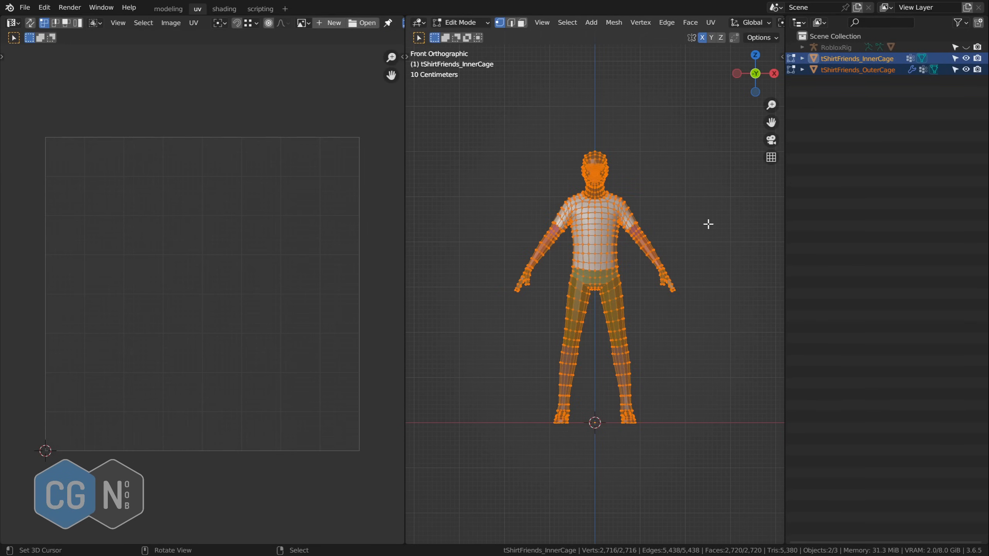
pyautogui.scroll(-5, 333, 207)
pyautogui.keyDown('alt'); pyautogui.moveTo(327, 206); pyautogui.dragTo(128, 303); pyautogui.keyUp('alt')
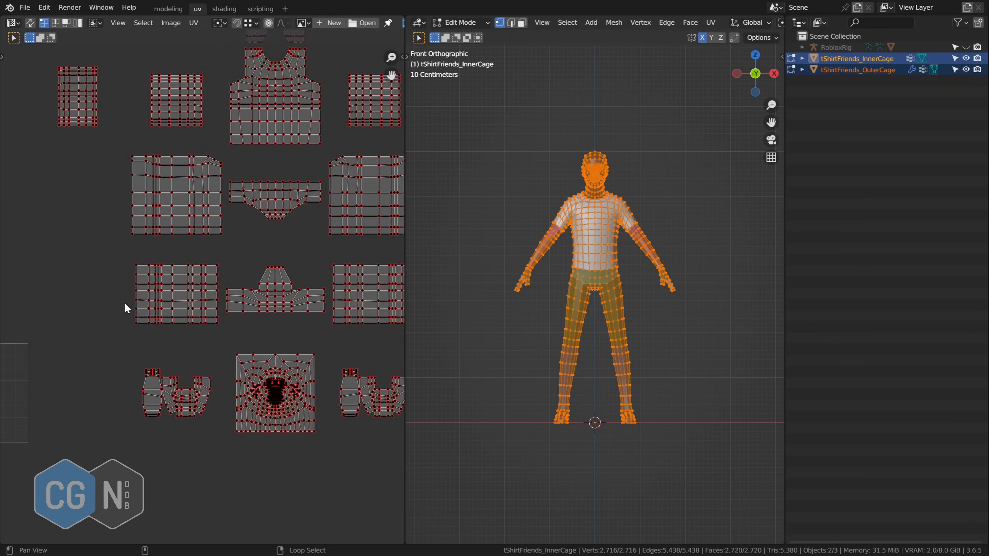
pyautogui.scroll(-2, 141, 288)
pyautogui.keyDown('alt'); pyautogui.moveTo(319, 281); pyautogui.dragTo(283, 289); pyautogui.keyUp('alt')
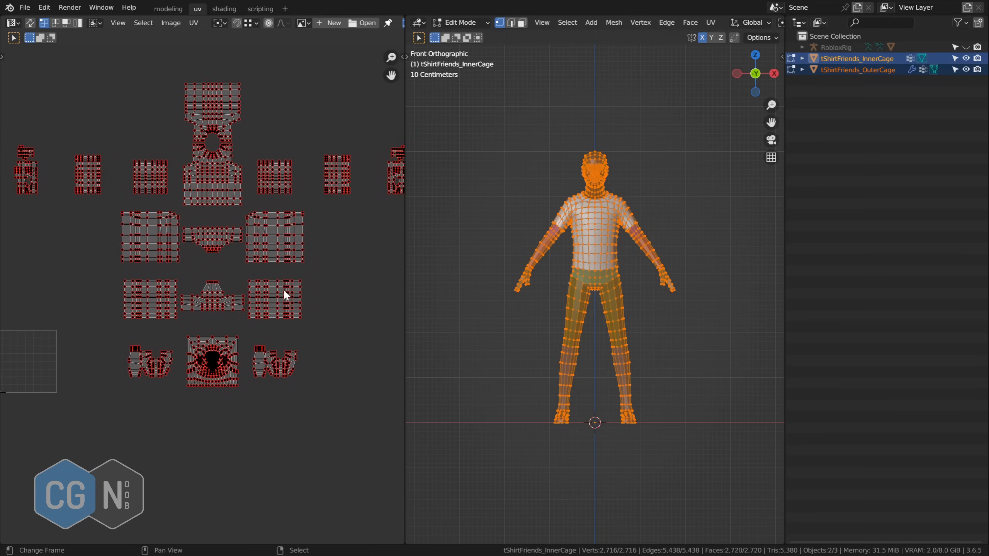
pyautogui.scroll(-1, 284, 289)
pyautogui.moveTo(349, 291)
pyautogui.keyDown('alt'); pyautogui.mouseDown()
pyautogui.moveTo(345, 275)
pyautogui.moveTo(338, 282)
pyautogui.mouseUp(); pyautogui.keyUp('alt')
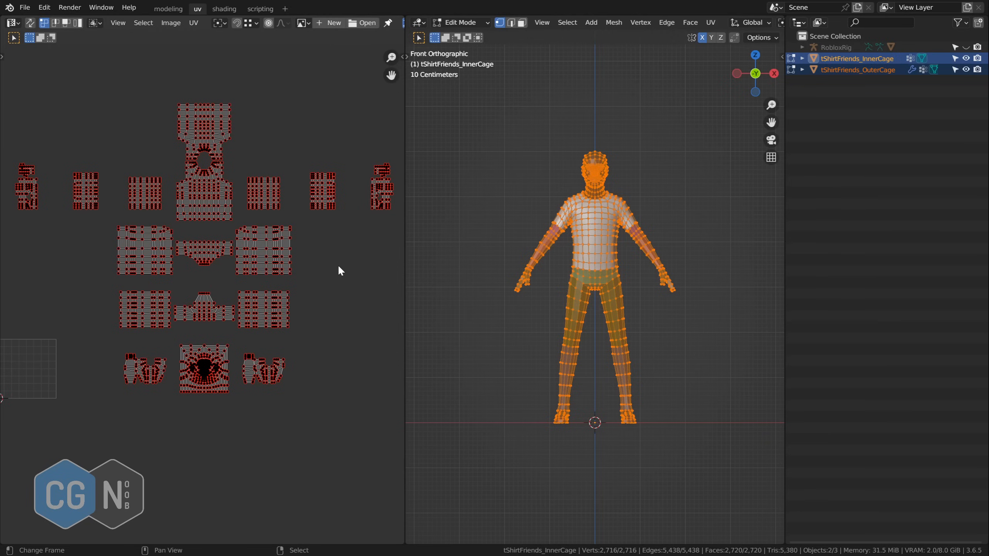
# - Edit tShirtFriends_OuterCage alone and displace various UV vertices on its leg, hip, head, torso and arm islands
pyautogui.press('Tab')
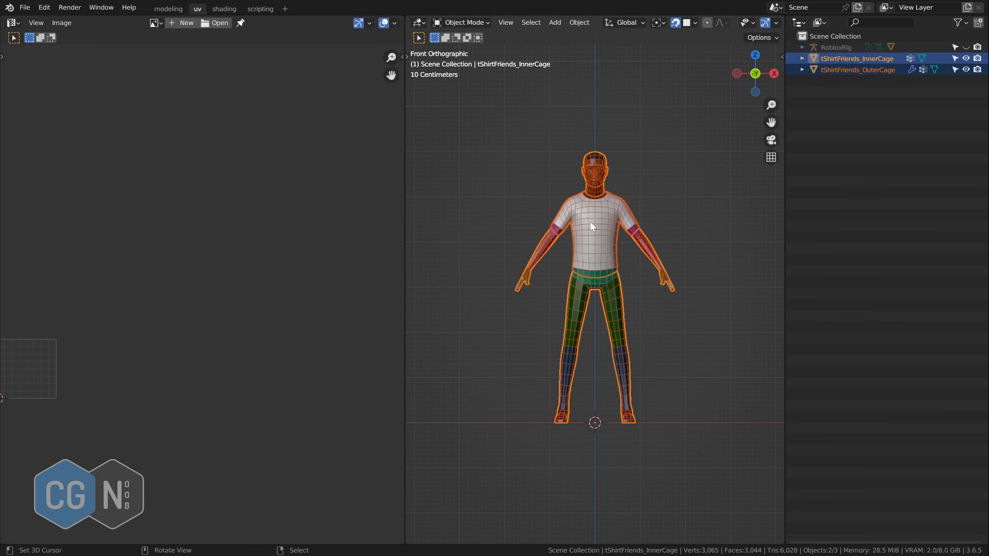
pyautogui.click(853, 70)
pyautogui.press('Tab')
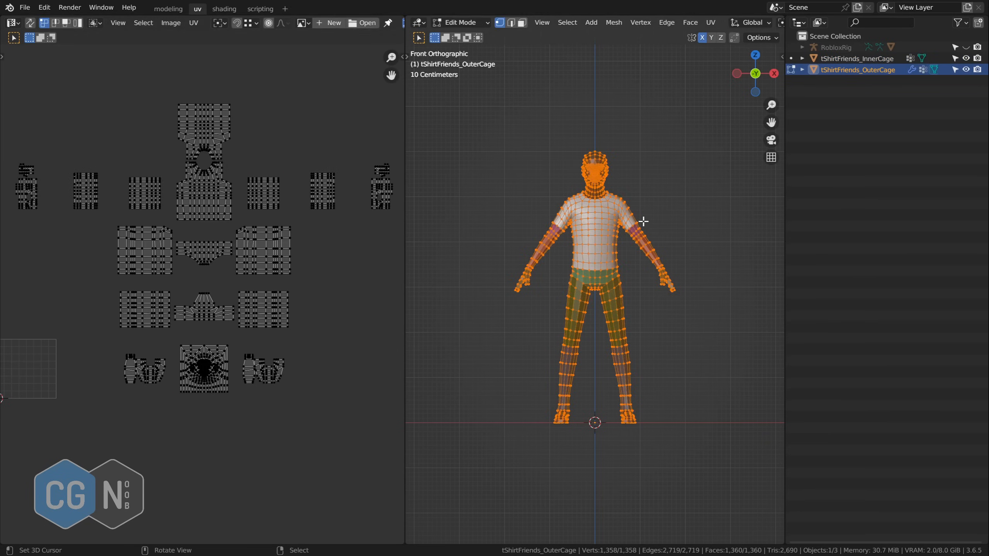
pyautogui.moveTo(289, 242); pyautogui.dragTo(264, 288)
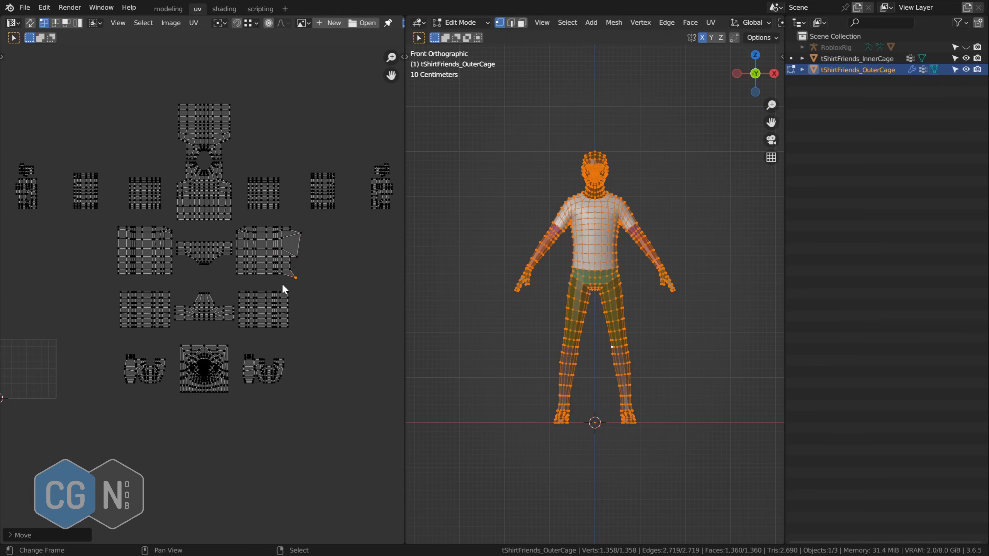
pyautogui.moveTo(184, 236); pyautogui.dragTo(101, 259)
pyautogui.moveTo(170, 275); pyautogui.dragTo(176, 288, button='right')
pyautogui.moveTo(153, 315); pyautogui.dragTo(158, 327, button='right')
pyautogui.moveTo(121, 322); pyautogui.dragTo(105, 342, button='right')
pyautogui.moveTo(191, 345); pyautogui.dragTo(282, 393, button='right')
pyautogui.moveTo(257, 186); pyautogui.dragTo(262, 176, button='right')
pyautogui.moveTo(195, 147); pyautogui.dragTo(166, 105, button='right')
pyautogui.moveTo(137, 168); pyautogui.dragTo(129, 157, button='right')
pyautogui.moveTo(276, 190); pyautogui.dragTo(287, 167, button='right')
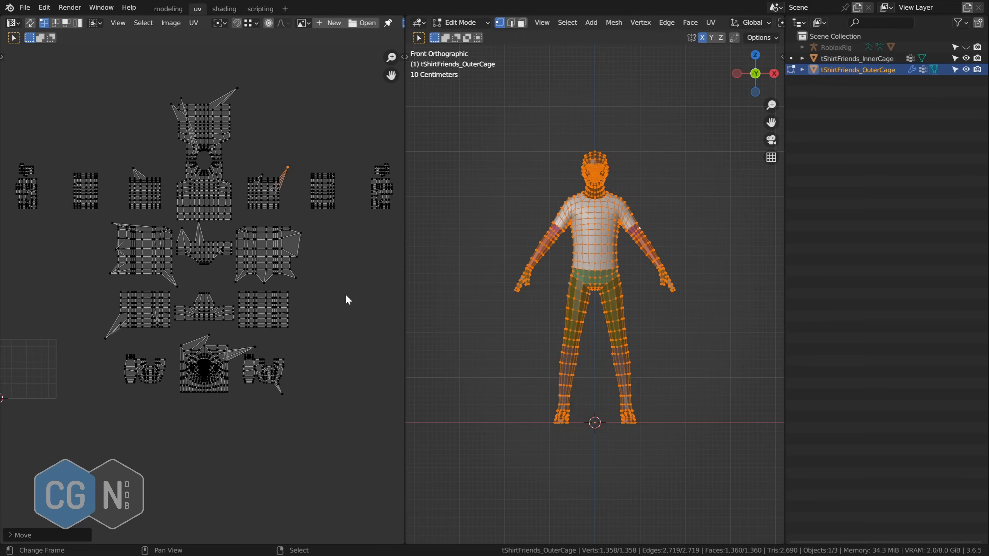
# - Open both cages together in Edit Mode again and maximize the UV editor to compare their islands
pyautogui.press('Tab')
pyautogui.click(656, 224)
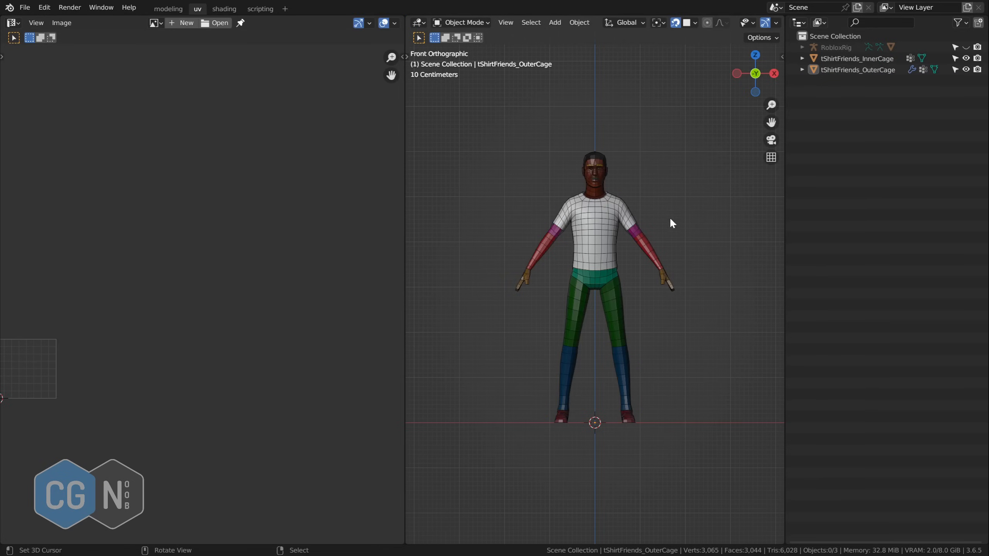
pyautogui.click(846, 58)
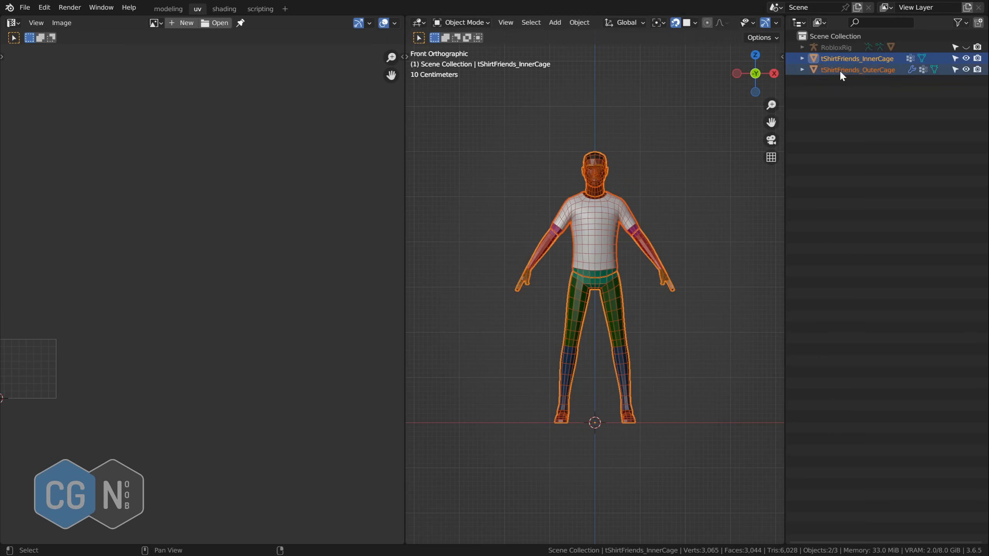
pyautogui.keyDown('ctrl'); pyautogui.click(839, 70); pyautogui.keyUp('ctrl')
pyautogui.press('Tab')
pyautogui.press('Tab')
pyautogui.press('Tab')
pyautogui.hotkey('ctrl', 'space')
pyautogui.scroll(3, 671, 280)
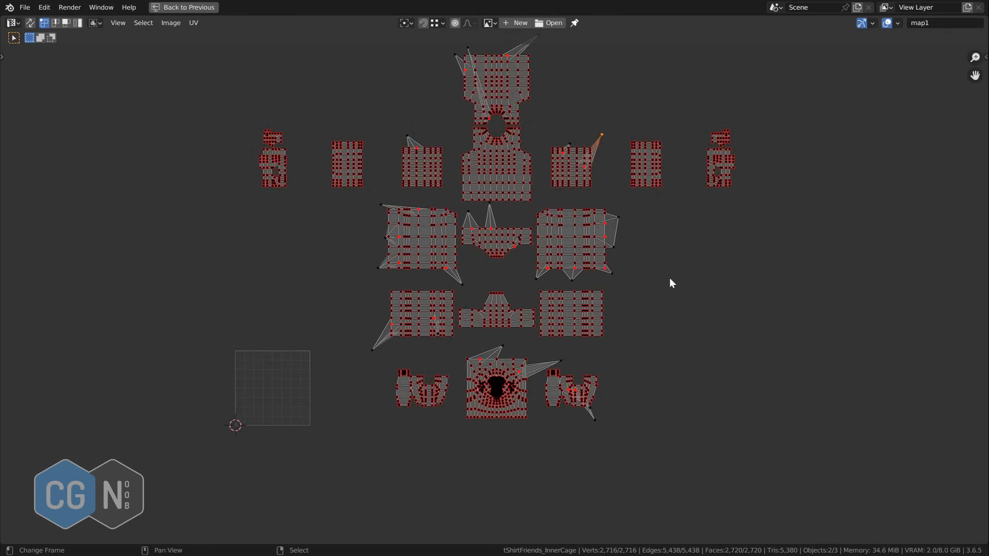
pyautogui.scroll(-1, 715, 289)
pyautogui.scroll(-1, 661, 355)
pyautogui.keyDown('alt'); pyautogui.moveTo(660, 354); pyautogui.dragTo(623, 364); pyautogui.keyUp('alt')
pyautogui.scroll(1, 594, 317)
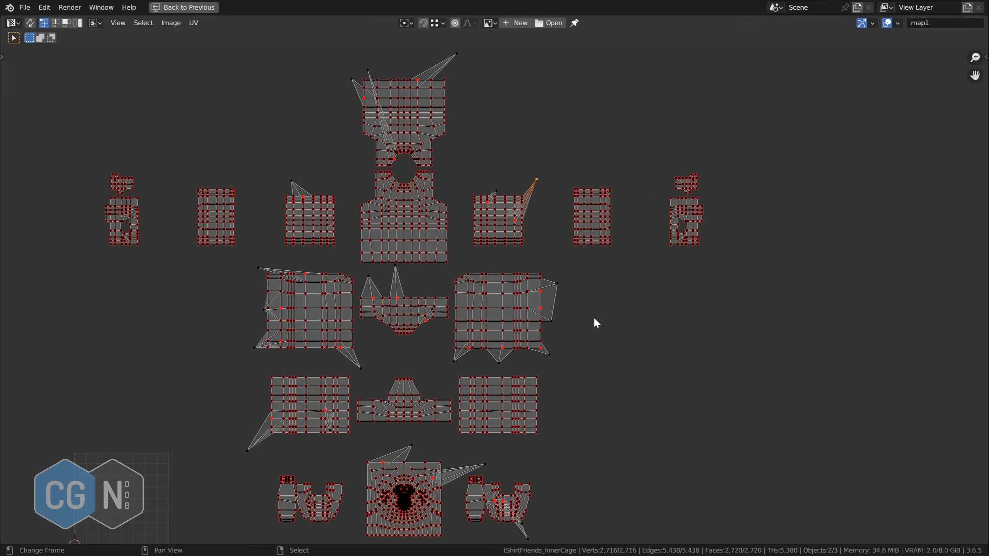
# - Enable UV snapping and move the displaced vertices of the right upper-leg island back onto the matching inner cage vertices
pyautogui.click(424, 22)
pyautogui.scroll(1, 561, 281)
pyautogui.scroll(1, 584, 257)
pyautogui.keyDown('alt'); pyautogui.moveTo(594, 244); pyautogui.dragTo(508, 240); pyautogui.keyUp('alt')
pyautogui.moveTo(509, 274); pyautogui.dragTo(482, 287, button='right')
pyautogui.moveTo(506, 340); pyautogui.dragTo(483, 315, button='right')
pyautogui.moveTo(497, 387); pyautogui.dragTo(483, 377, button='right')
pyautogui.moveTo(415, 399); pyautogui.dragTo(415, 377, button='right')
pyautogui.moveTo(404, 412); pyautogui.dragTo(434, 377, button='middle')
pyautogui.moveTo(378, 367); pyautogui.dragTo(395, 347, button='right')
# - Snap the stray outer UV vertex of the right upper-arm island back onto its inner cage counterpart
pyautogui.keyDown('alt'); pyautogui.moveTo(506, 213); pyautogui.dragTo(456, 344); pyautogui.keyUp('alt')
pyautogui.scroll(4, 483, 290)
pyautogui.scroll(-2, 447, 227)
pyautogui.keyDown('alt'); pyautogui.moveTo(412, 179); pyautogui.dragTo(449, 232); pyautogui.keyUp('alt')
pyautogui.moveTo(453, 178); pyautogui.dragTo(398, 280, button='right')
pyautogui.scroll(-2, 469, 273)
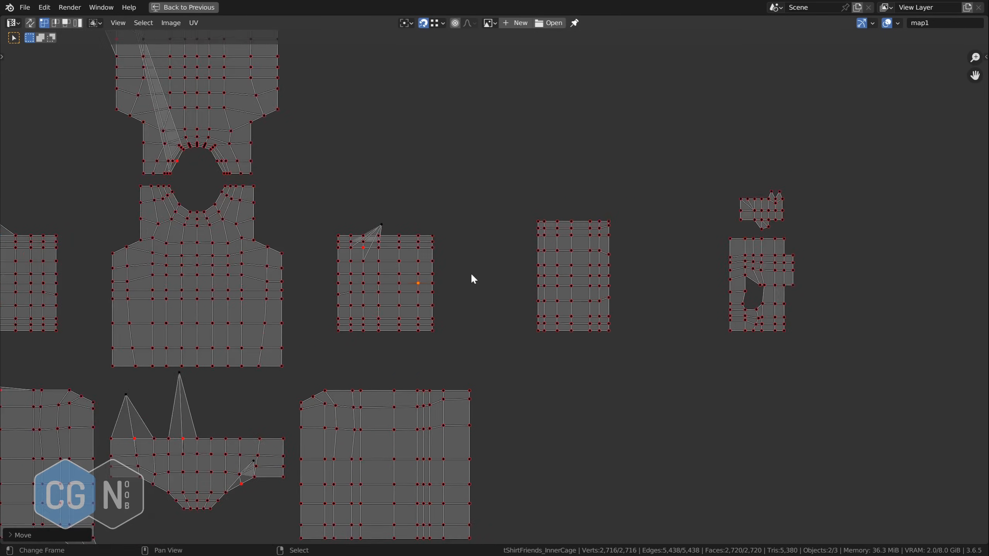
pyautogui.keyDown('alt'); pyautogui.moveTo(502, 277); pyautogui.dragTo(529, 229); pyautogui.keyUp('alt')
pyautogui.scroll(-2, 523, 257)
pyautogui.keyDown('alt'); pyautogui.moveTo(521, 272); pyautogui.dragTo(555, 274); pyautogui.keyUp('alt')
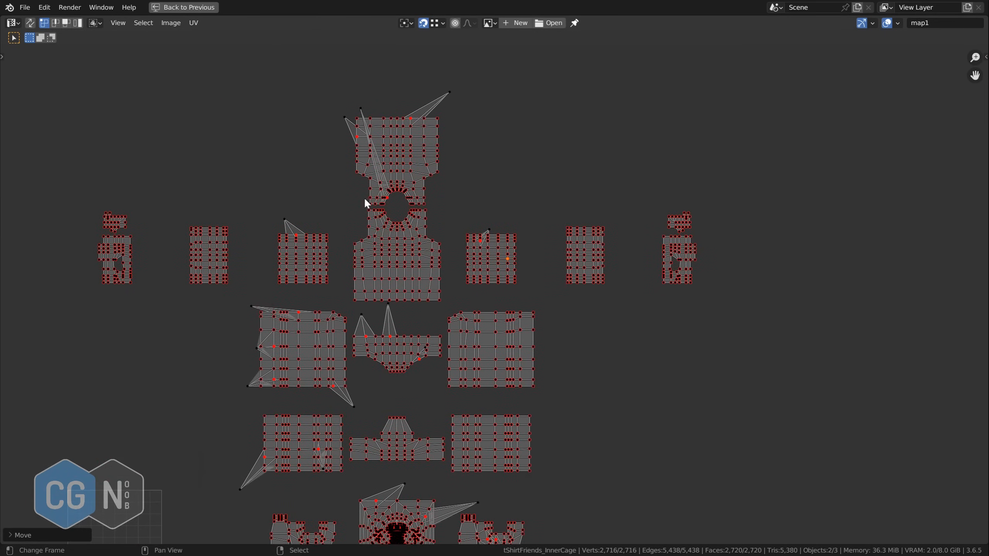
# - Switch to island selection and select the upper torso island of the inner cage
pyautogui.scroll(3, 433, 217)
pyautogui.keyDown('alt'); pyautogui.moveTo(491, 236); pyautogui.dragTo(526, 270); pyautogui.keyUp('alt')
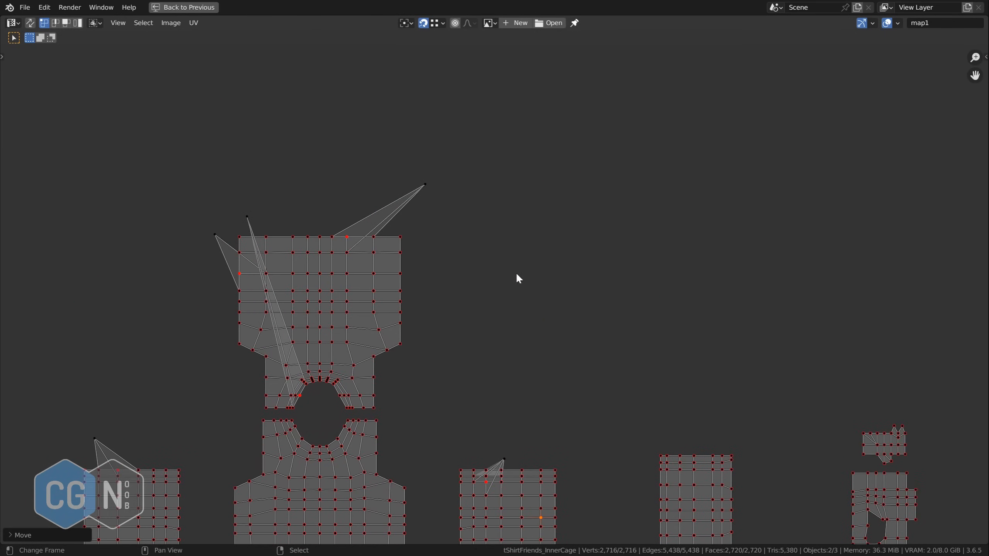
pyautogui.scroll(-3, 541, 307)
pyautogui.keyDown('alt'); pyautogui.moveTo(560, 349); pyautogui.dragTo(502, 222); pyautogui.keyUp('alt')
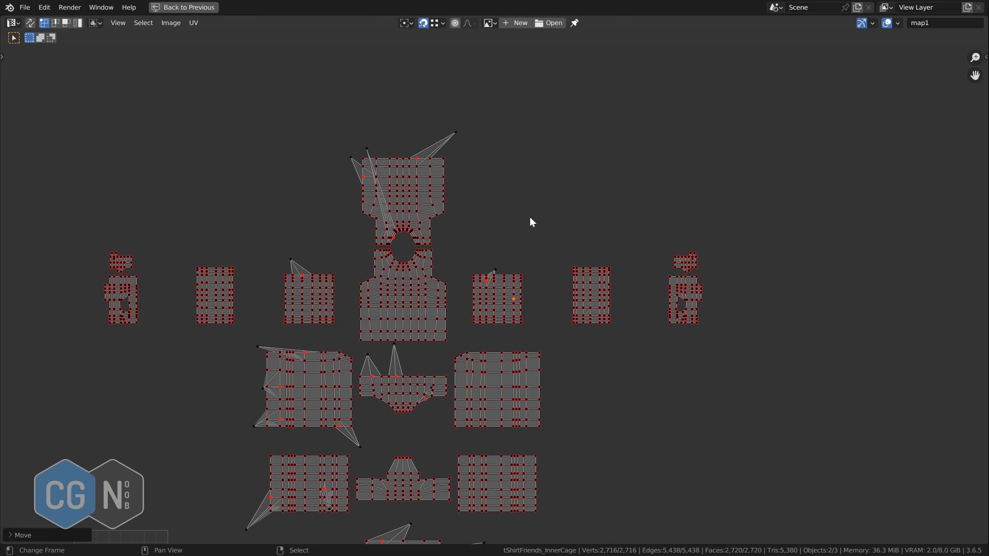
pyautogui.scroll(2, 525, 210)
pyautogui.keyDown('alt'); pyautogui.moveTo(470, 184); pyautogui.dragTo(456, 227); pyautogui.keyUp('alt')
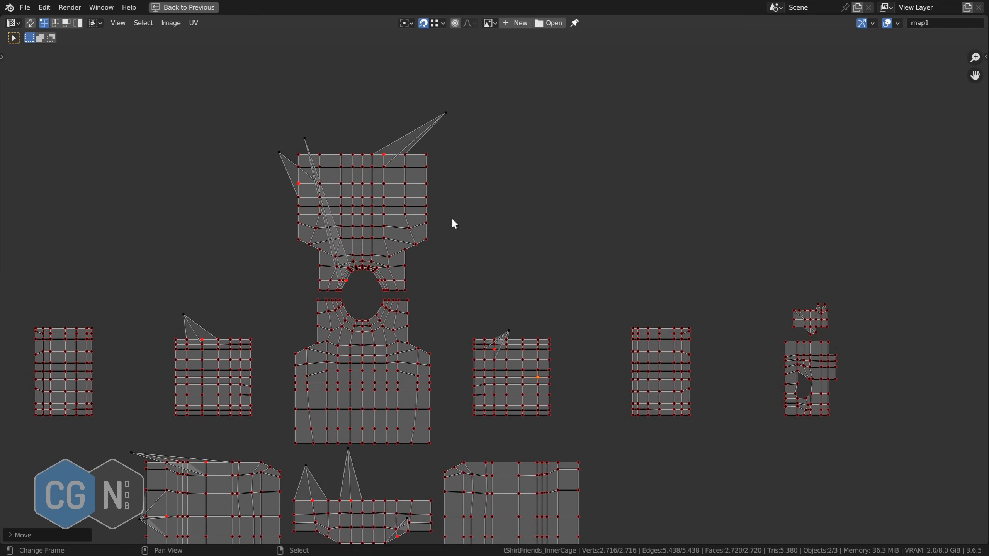
pyautogui.click(407, 168)
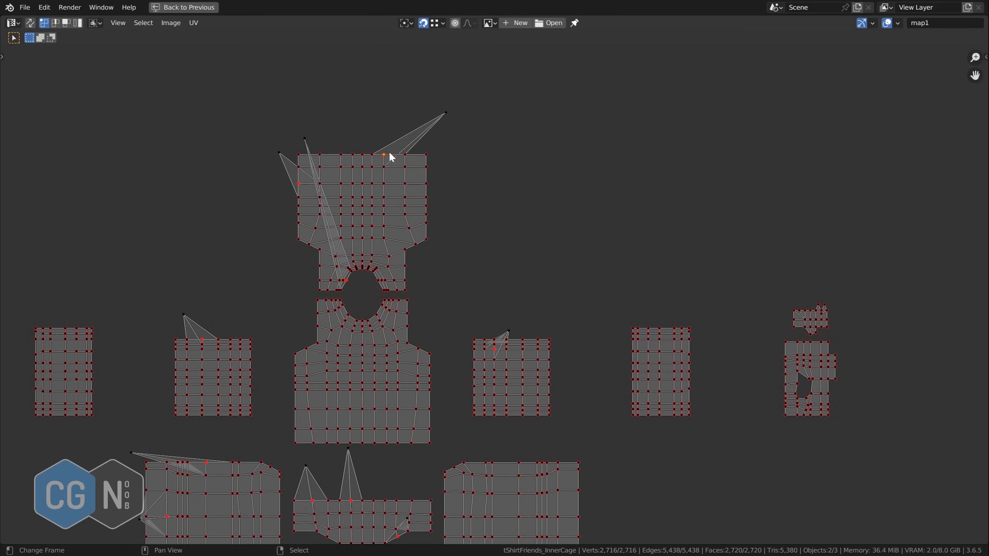
pyautogui.click(79, 23)
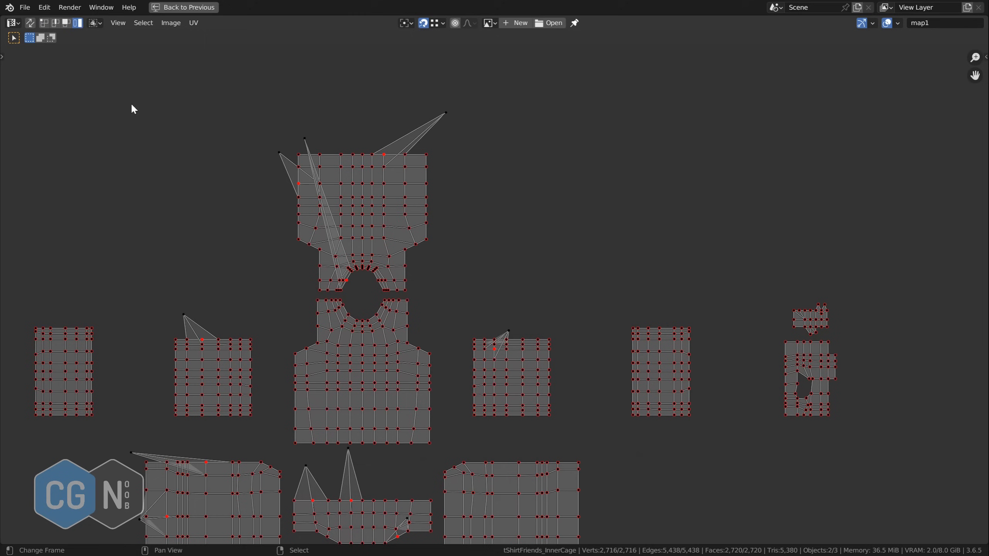
pyautogui.click(385, 158)
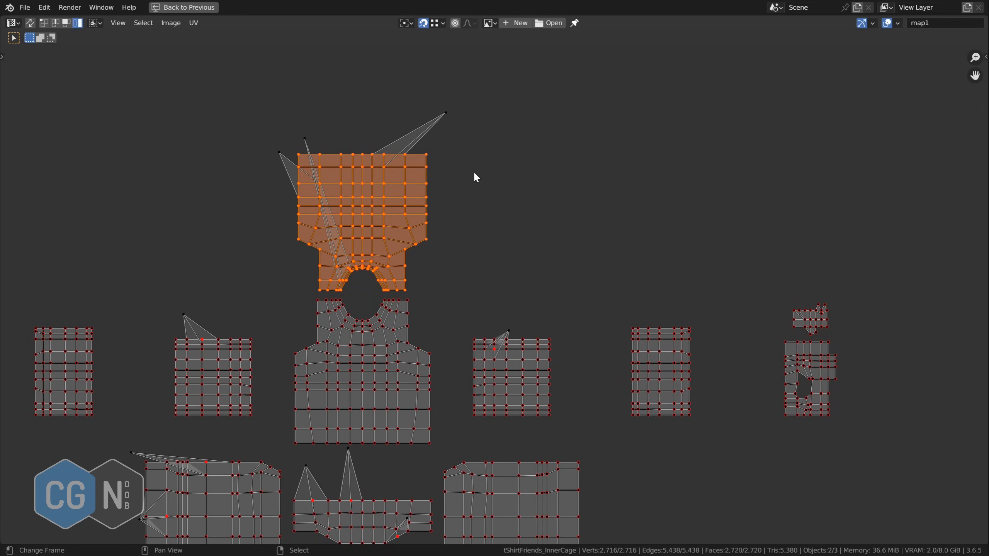
# - Copy the inner cage's upper torso UVs, paste them onto the overlapping outer cage island, and deselect everything
pyautogui.click(194, 25)
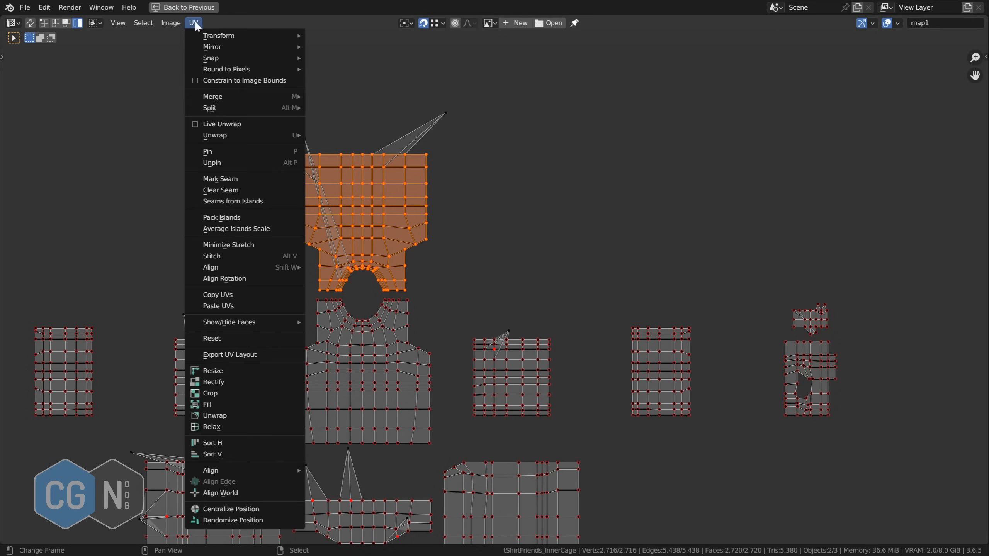
pyautogui.click(231, 295)
pyautogui.click(405, 134)
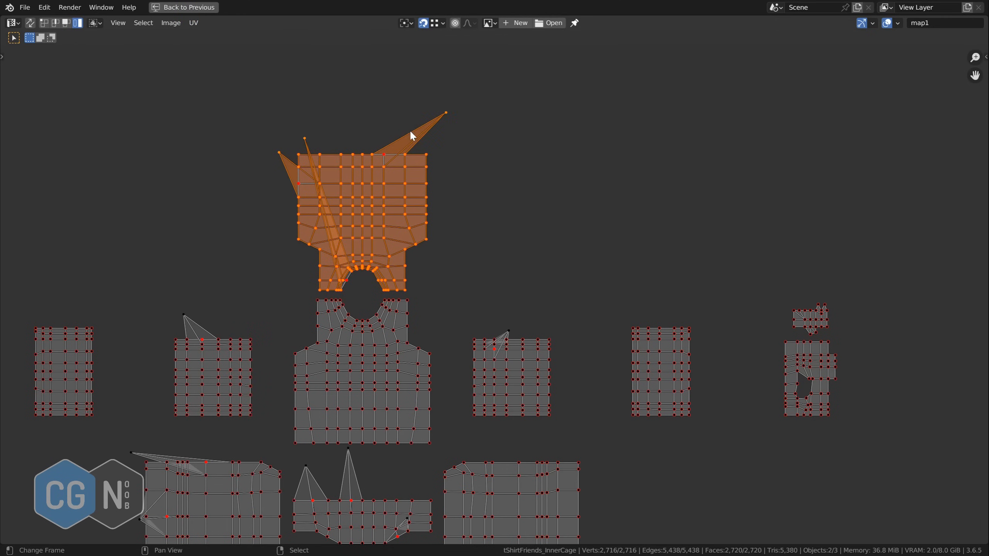
pyautogui.click(194, 25)
pyautogui.click(243, 306)
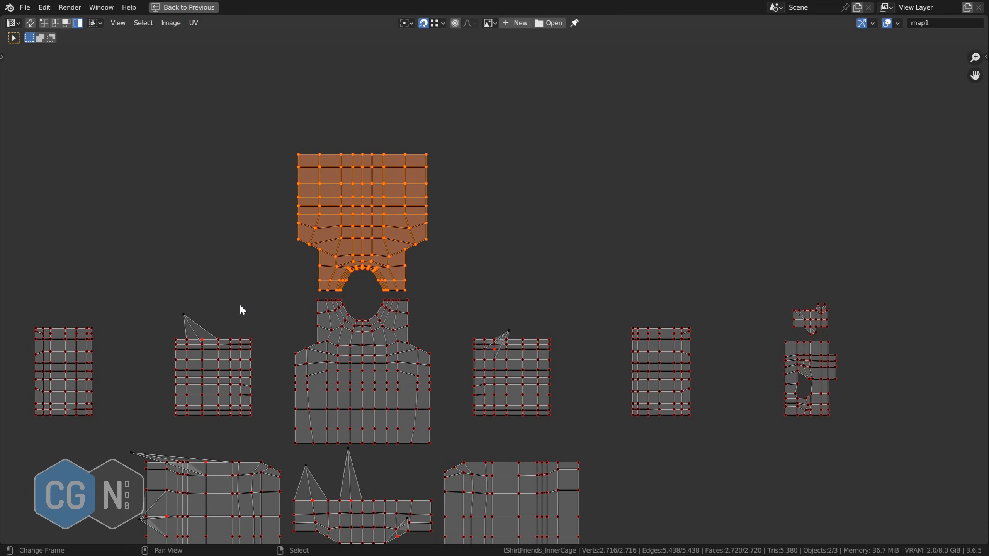
pyautogui.press('q')
pyautogui.moveTo(512, 285); pyautogui.dragTo(510, 205, button='middle')
pyautogui.hotkey('alt', 'a')
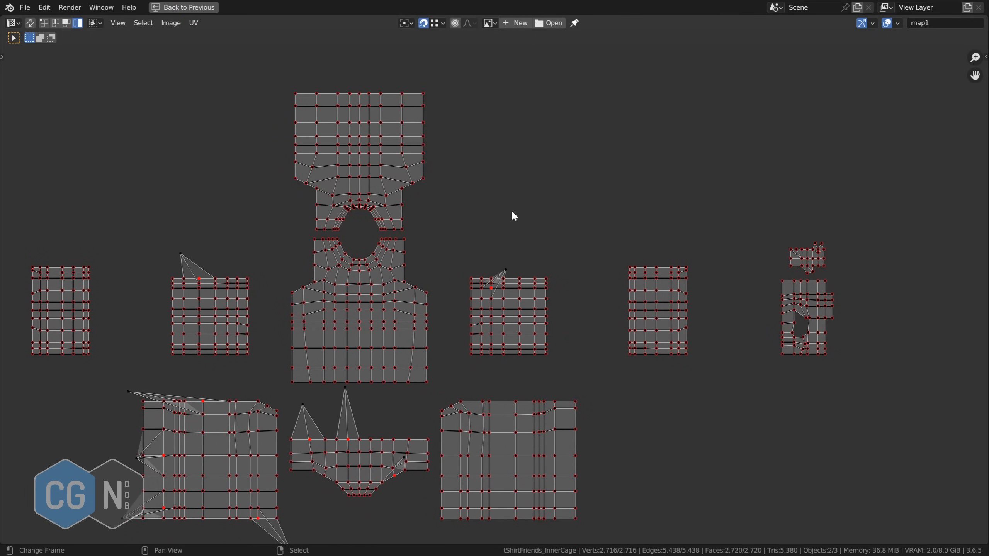
# - Copy the UVs of the inner cage's lower torso island below the torso and paste them onto its outer cage counterpart
pyautogui.moveTo(516, 239); pyautogui.dragTo(512, 187, button='middle')
pyautogui.scroll(3, 236, 226)
pyautogui.moveTo(212, 230); pyautogui.dragTo(375, 95, button='middle')
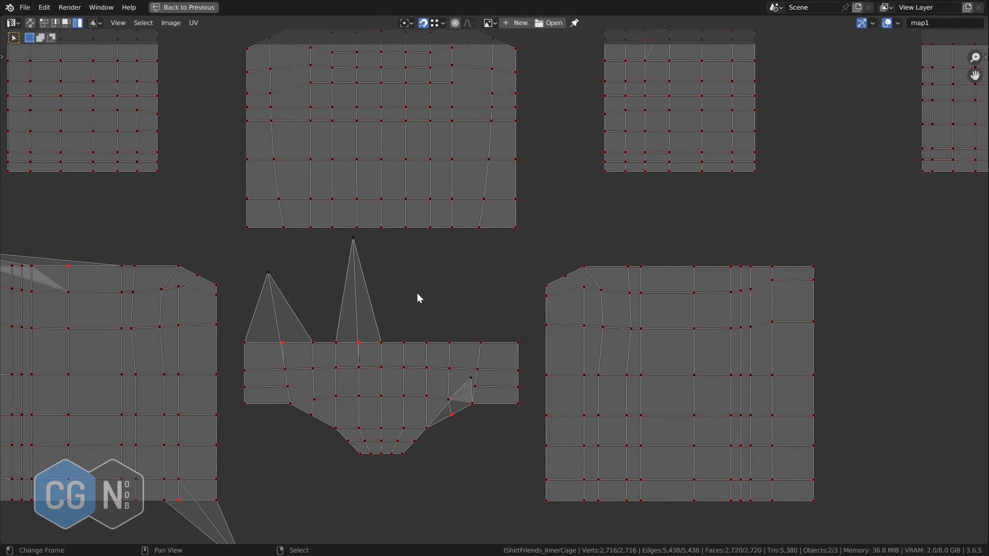
pyautogui.press('l')
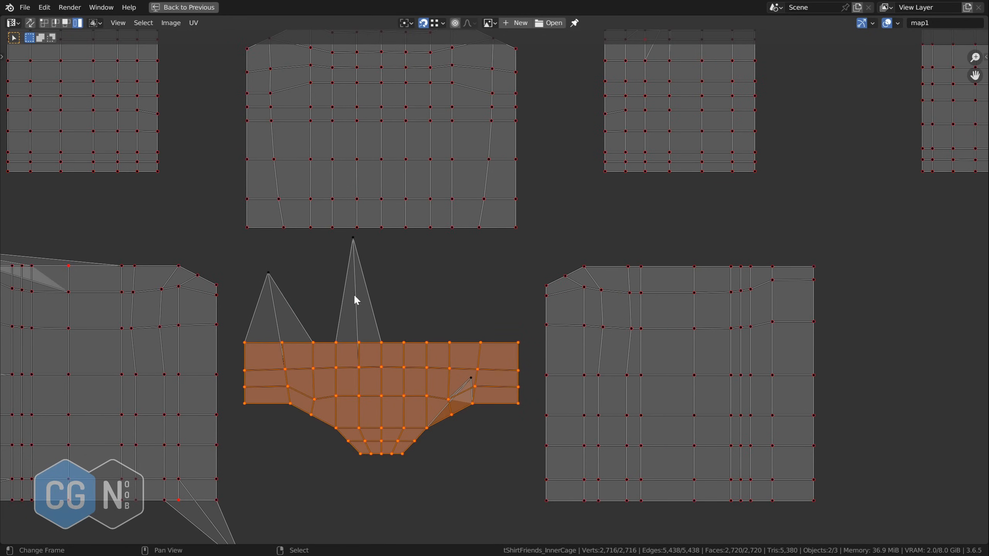
pyautogui.click(196, 24)
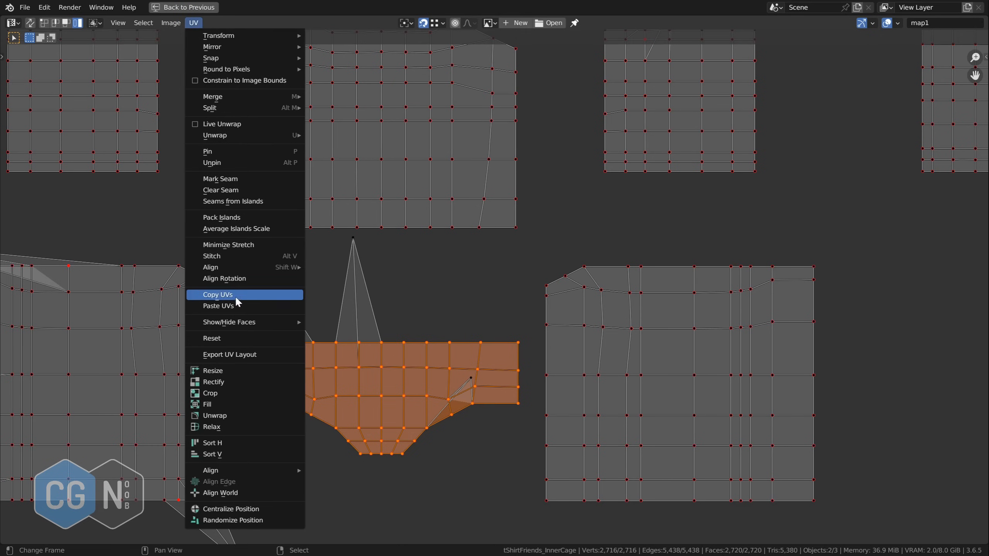
pyautogui.click(235, 297)
pyautogui.press('l')
pyautogui.click(195, 23)
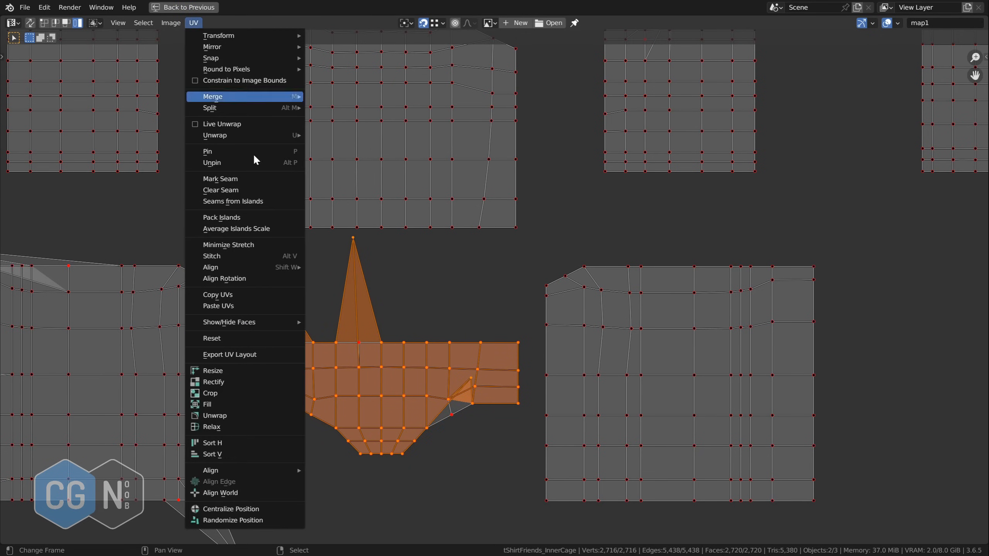
pyautogui.click(234, 307)
pyautogui.scroll(-5, 469, 311)
pyautogui.hotkey('alt', 'a')
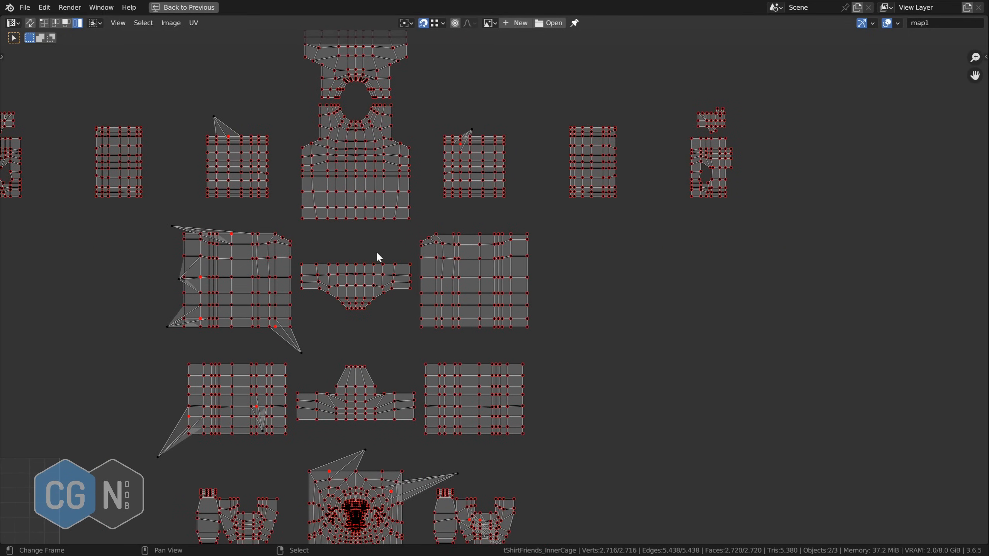
# - Restore the split layout with all UV islands in view and open the Roblox Helper add-on tools beside the model
pyautogui.hotkey('ctrl', 'space')
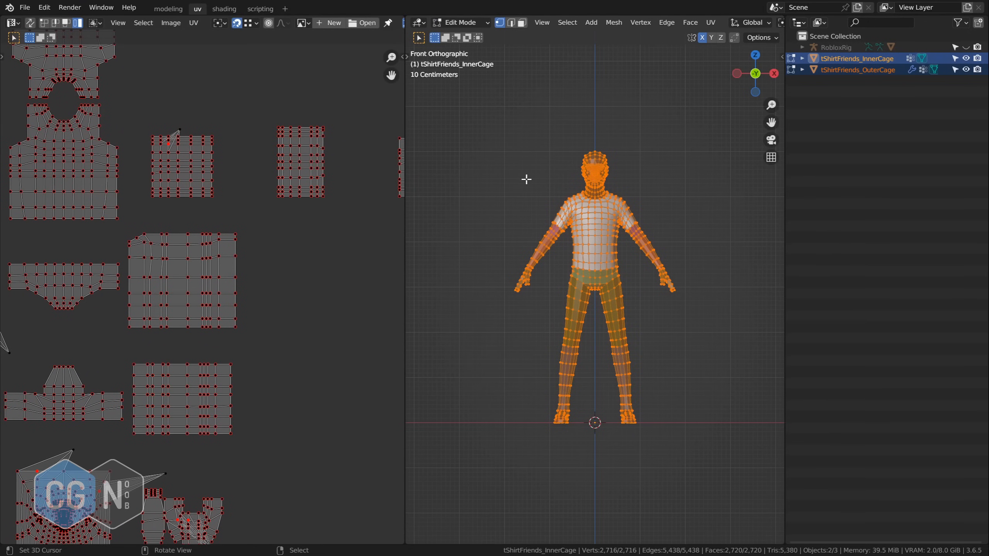
pyautogui.press('n')
pyautogui.click(779, 208)
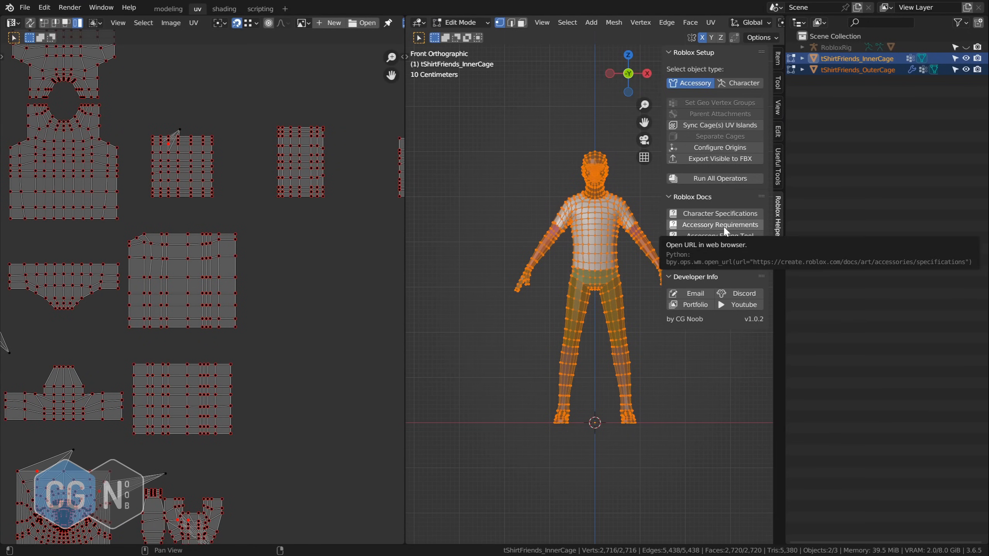
pyautogui.scroll(-3, 304, 286)
pyautogui.moveTo(303, 286); pyautogui.dragTo(330, 303, button='middle')
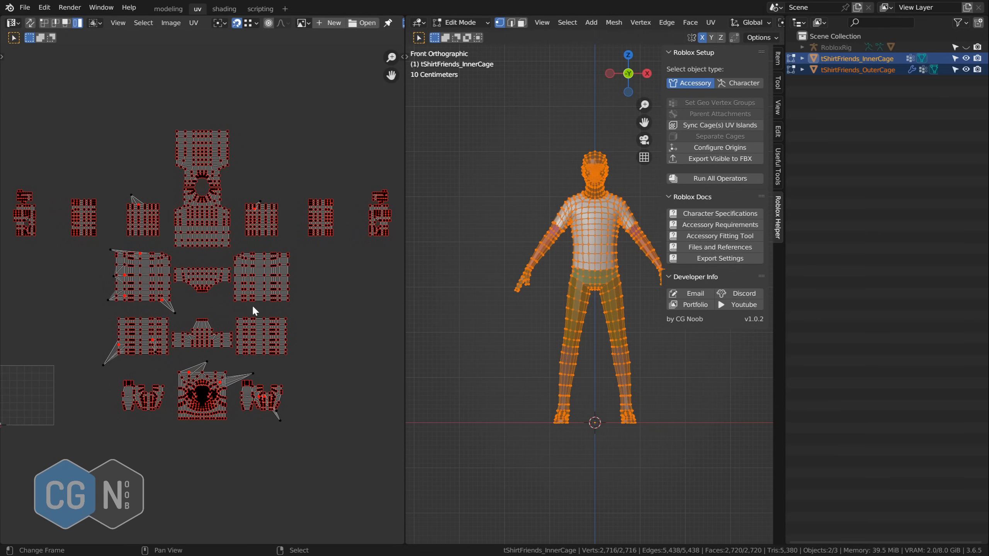
pyautogui.moveTo(551, 204); pyautogui.dragTo(508, 207, button='middle')
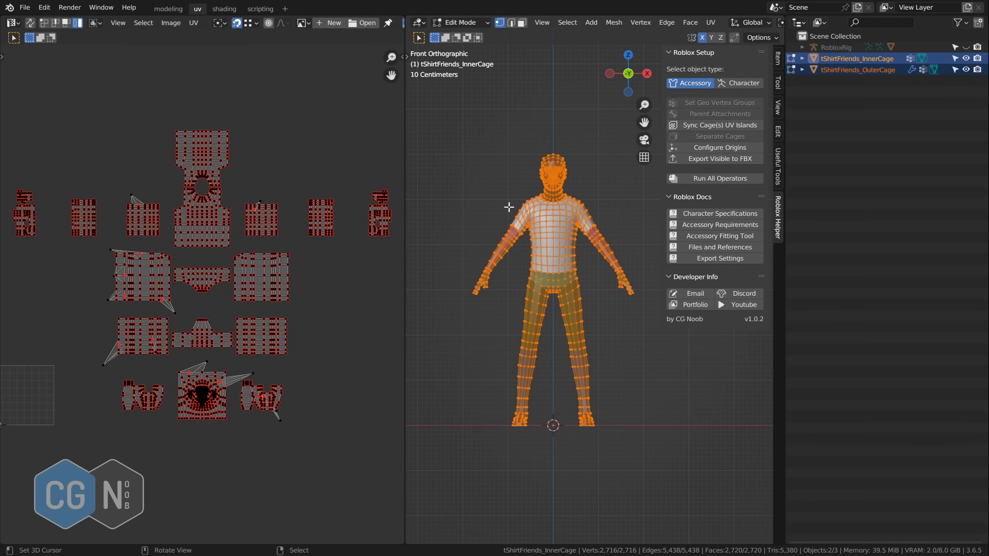
# - Compare the add-on operators offered for the Character and Accessory object types, and collapse the developer info
pyautogui.click(743, 82)
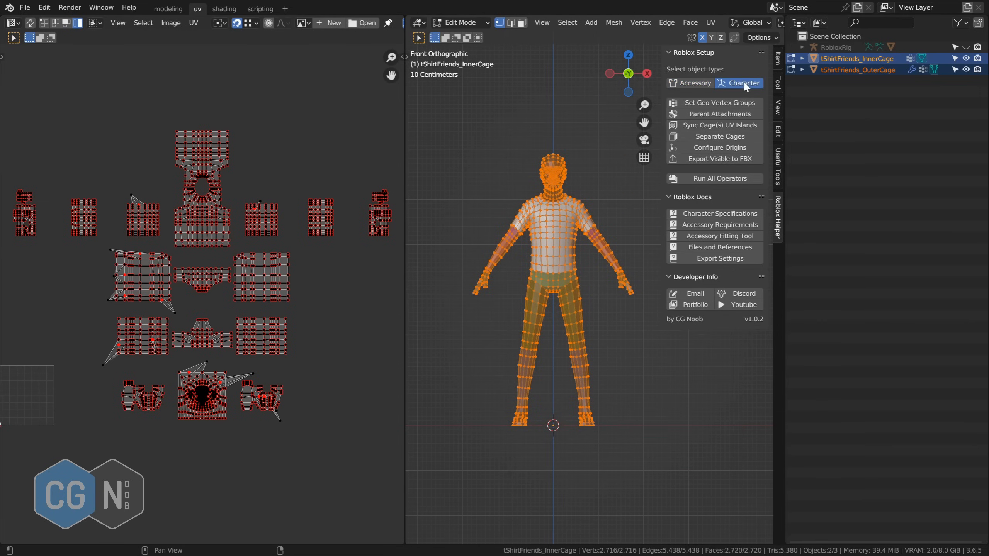
pyautogui.click(692, 84)
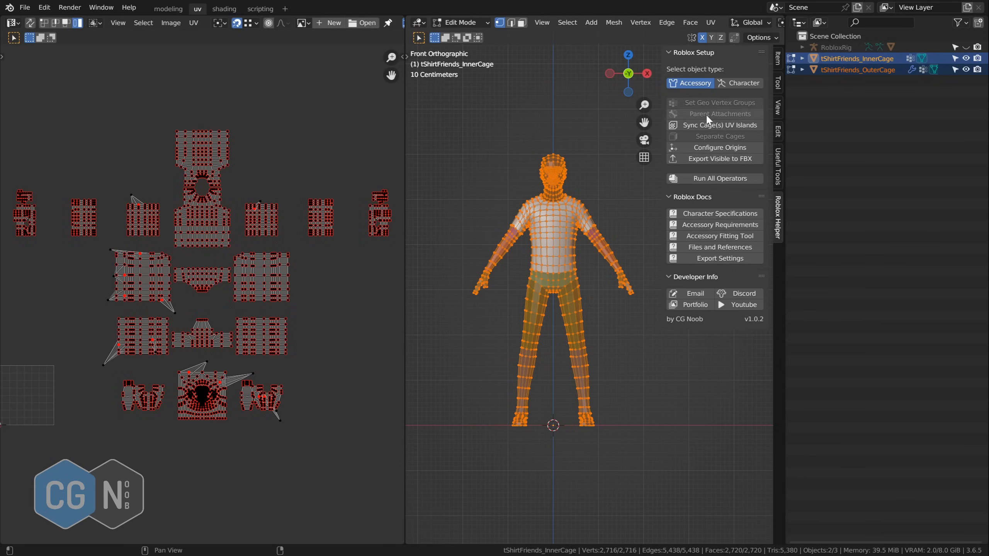
pyautogui.click(670, 197)
pyautogui.click(670, 212)
pyautogui.click(669, 197)
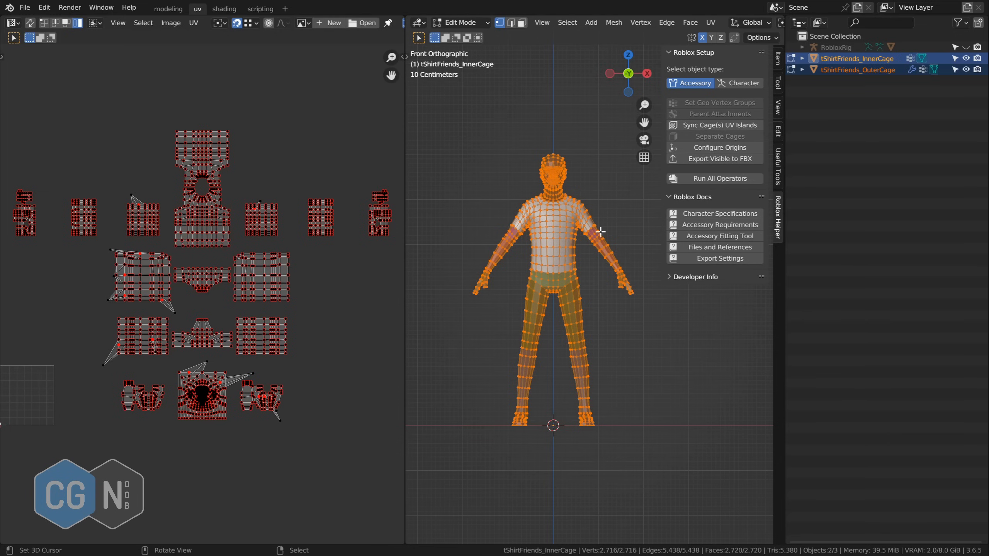
pyautogui.click(739, 83)
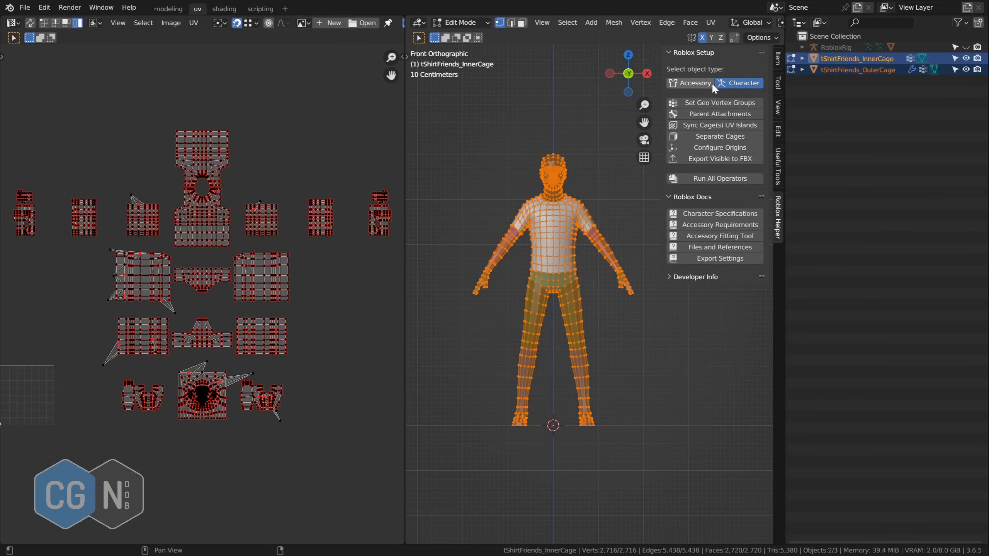
pyautogui.click(684, 83)
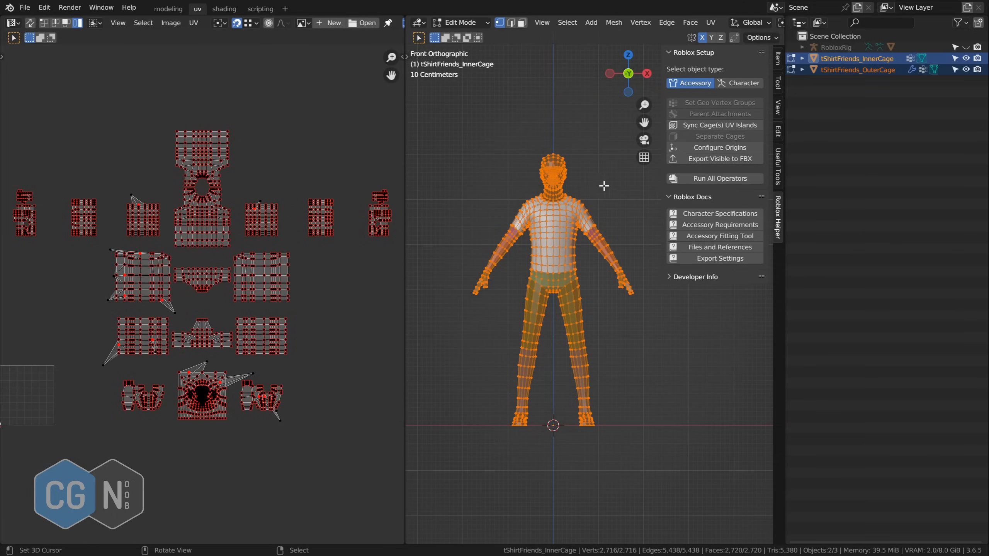
# - Sync the cage UV islands with the add-on in Object Mode and check both cages' islands together in Edit Mode
pyautogui.press('Tab')
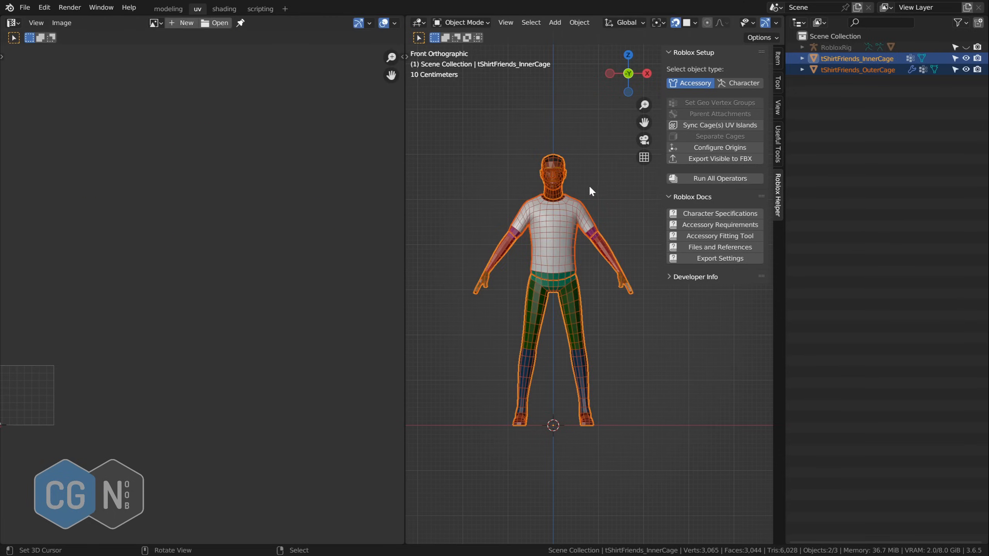
pyautogui.click(731, 125)
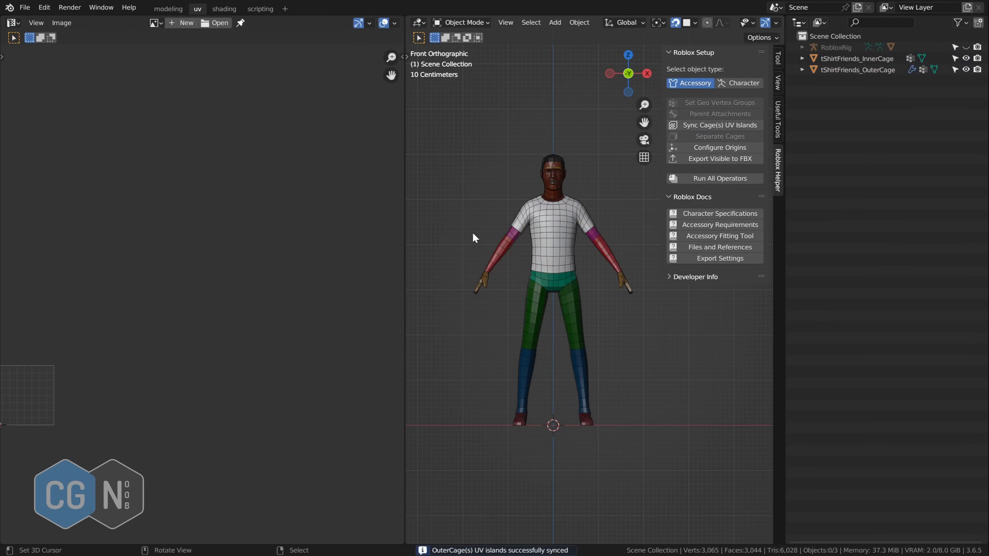
pyautogui.click(879, 58)
pyautogui.keyDown('shift'); pyautogui.click(872, 70); pyautogui.keyUp('shift')
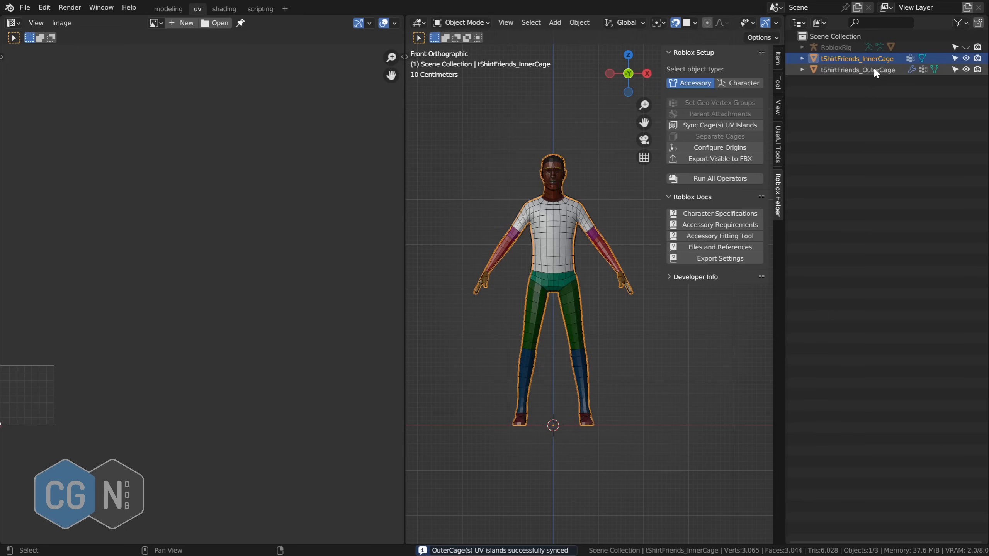
pyautogui.press('Tab')
pyautogui.press('a')
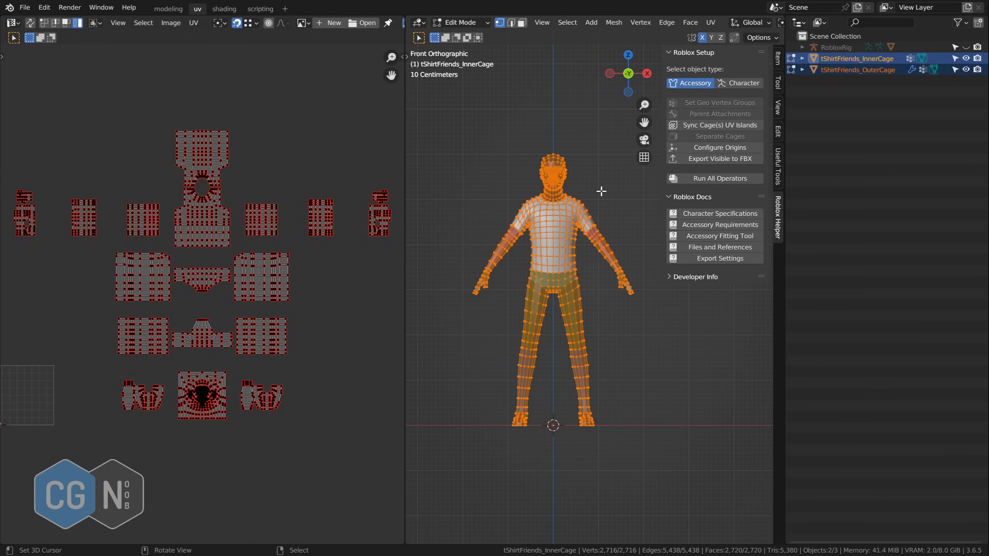
pyautogui.press('Tab')
pyautogui.click(588, 205)
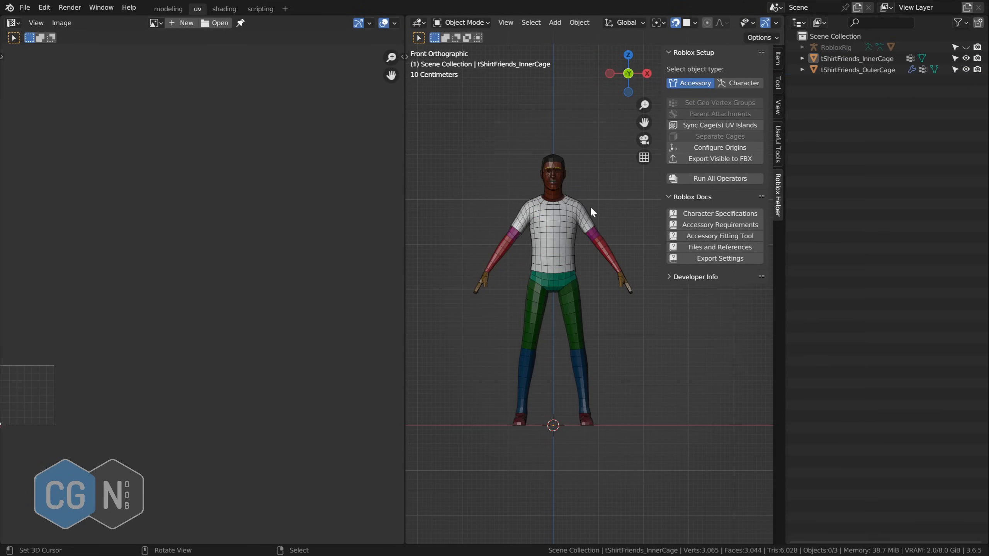
# - Return to the modeling workspace and mark "Sync Cage UV Islands(addon)" as True in the todo list
pyautogui.click(746, 82)
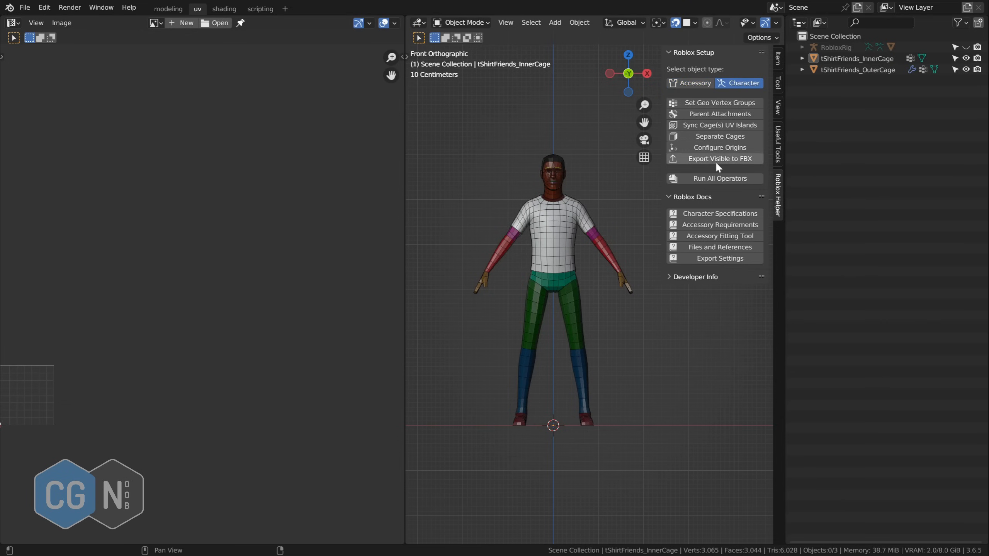
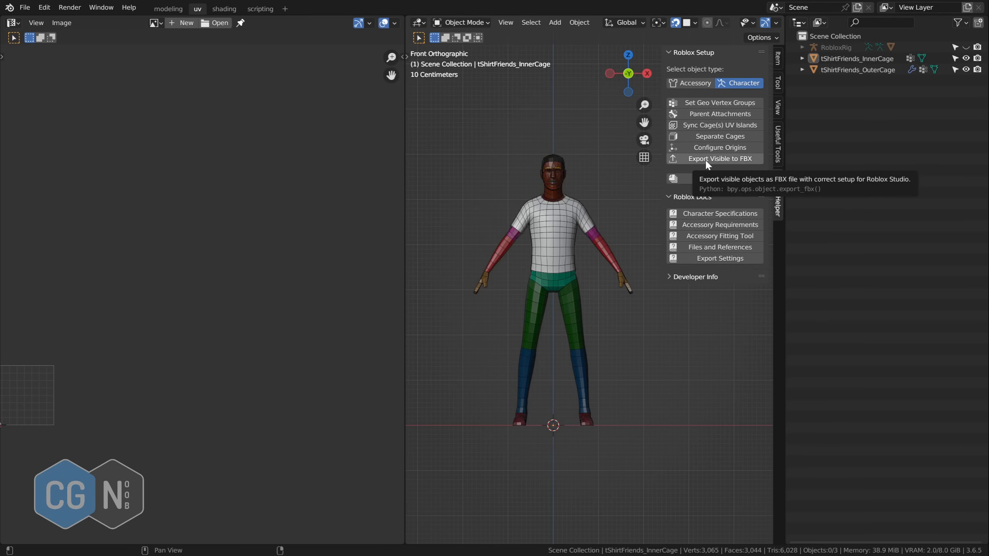
pyautogui.click(168, 8)
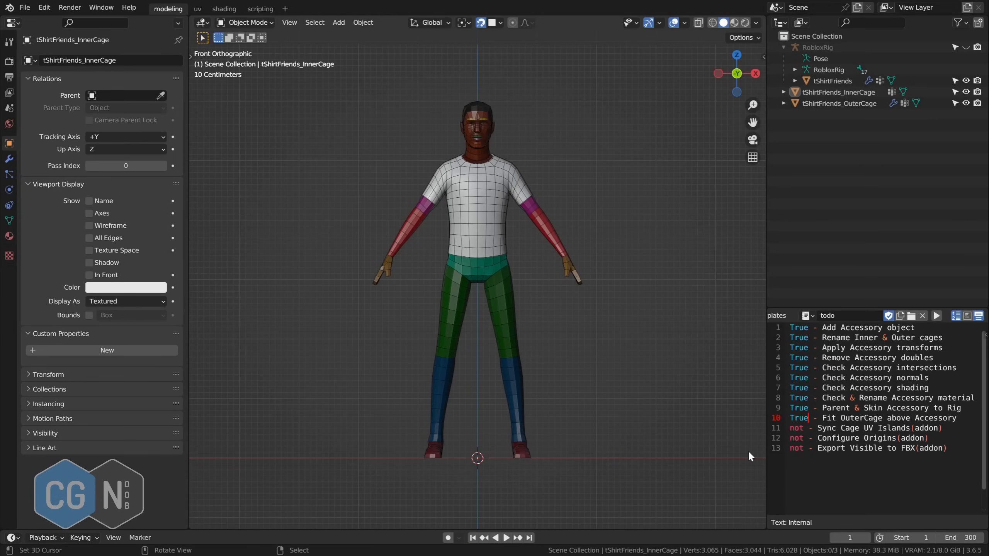
pyautogui.doubleClick(797, 428)
pyautogui.write('Tru')
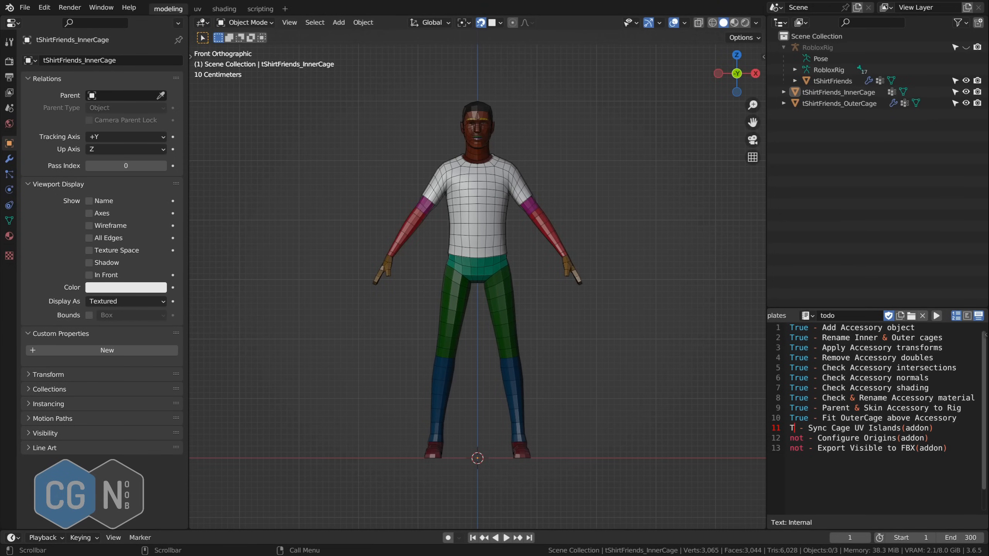
pyautogui.write('e')
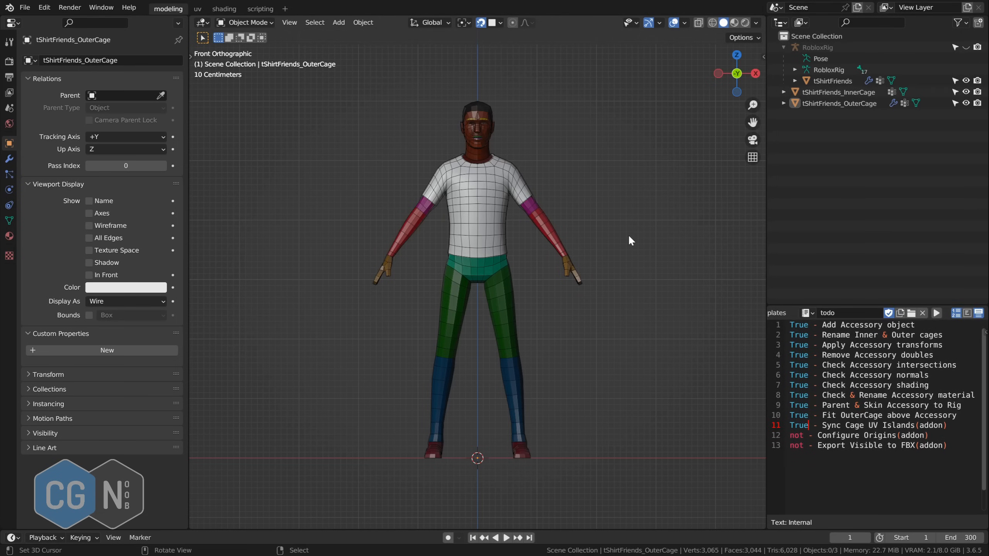
# - Unhide the RobloxRig armature and set the Roblox Helper object type to Accessory
pyautogui.click(966, 47)
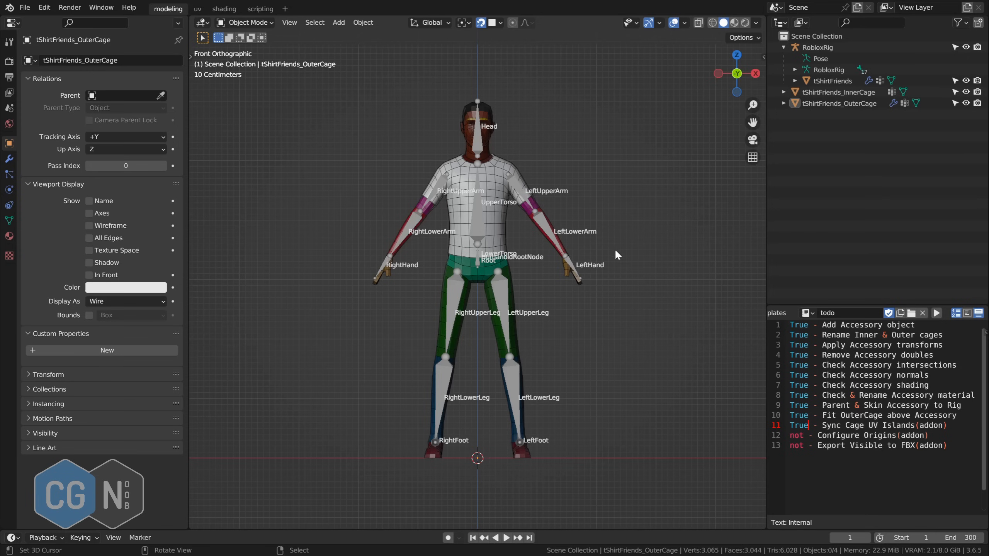
pyautogui.press('n')
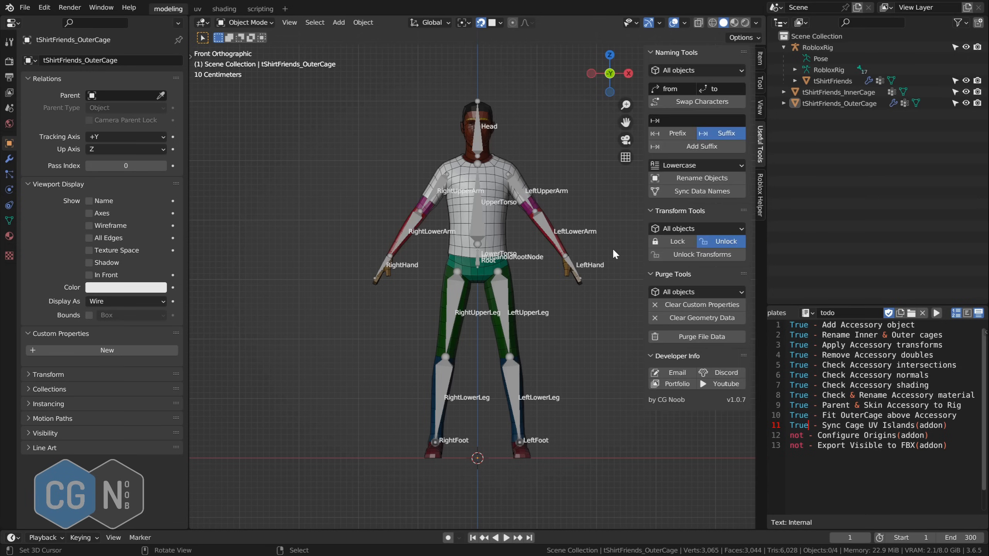
pyautogui.click(759, 195)
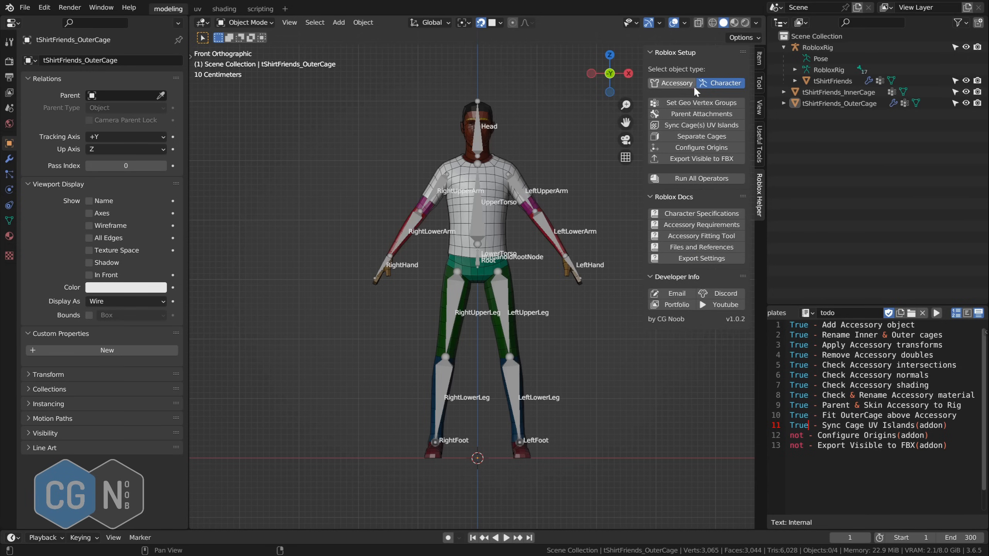
pyautogui.click(677, 83)
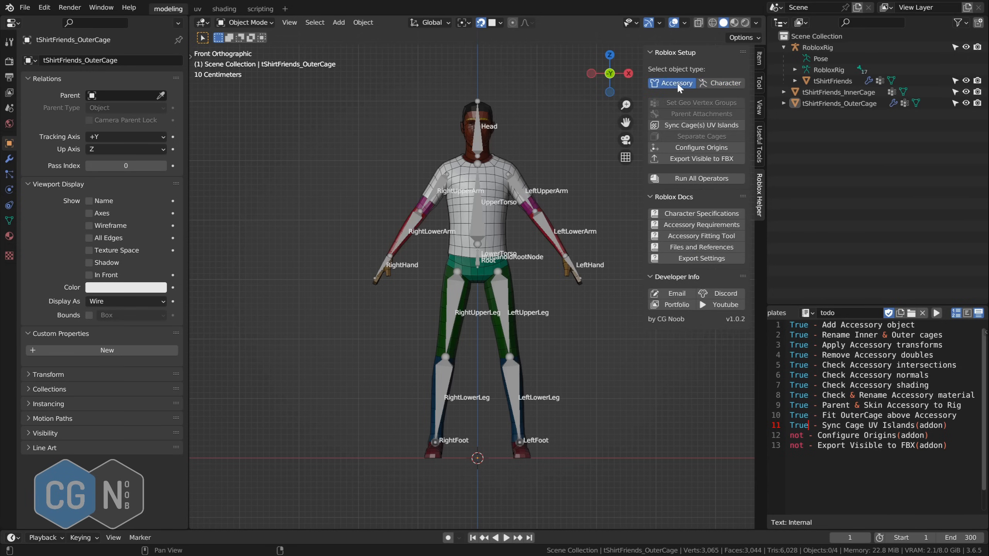
# - Try configuring the origins with the Roblox Helper add-on, undo the operation, and hide the add-on tools
pyautogui.click(705, 148)
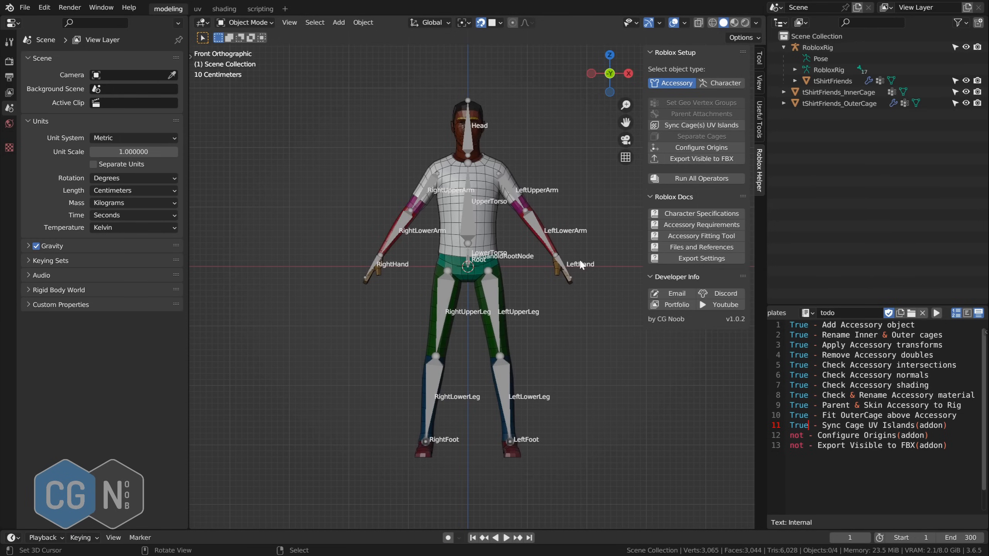
pyautogui.keyDown('shift'); pyautogui.moveTo(585, 243); pyautogui.dragTo(586, 247, button='middle'); pyautogui.keyUp('shift')
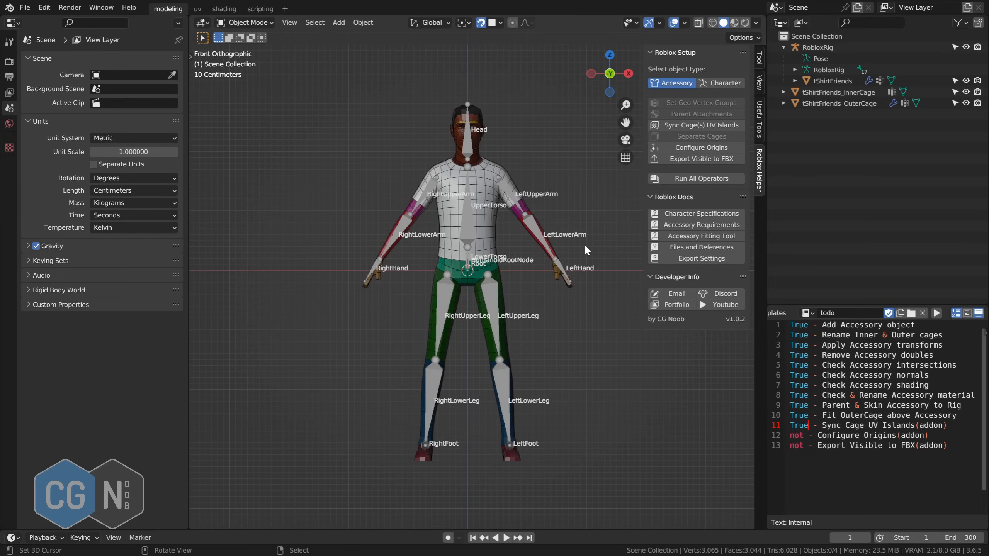
pyautogui.hotkey('ctrl', 'z')
pyautogui.keyDown('shift'); pyautogui.moveTo(579, 169); pyautogui.dragTo(575, 348, button='middle'); pyautogui.keyUp('shift')
pyautogui.press('n')
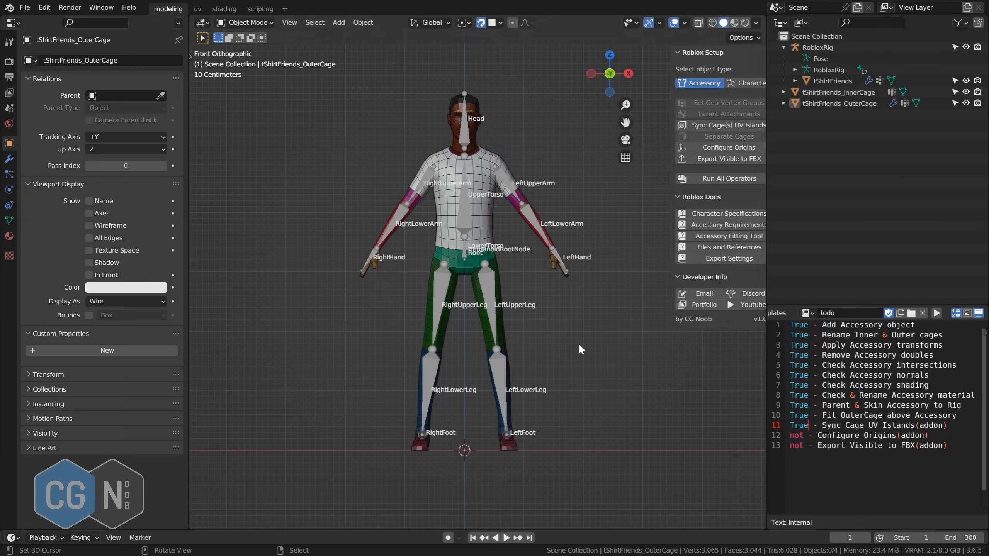
# - Enter Edit Mode on the RobloxRig armature and snap the 3D cursor to the joint at the base of the LowerTorso bone
pyautogui.keyDown('shift'); pyautogui.moveTo(601, 297); pyautogui.dragTo(612, 293, button='middle'); pyautogui.keyUp('shift')
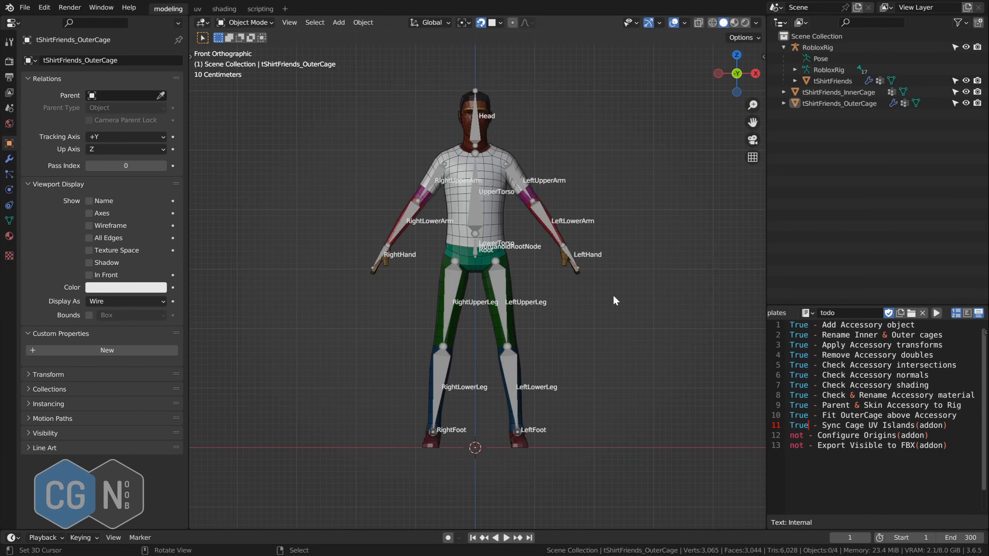
pyautogui.moveTo(540, 285); pyautogui.dragTo(556, 265, button='middle')
pyautogui.scroll(2, 551, 249)
pyautogui.moveTo(539, 215); pyautogui.dragTo(544, 232, button='middle')
pyautogui.rightClick(479, 194)
pyautogui.keyDown('shift'); pyautogui.moveTo(479, 195); pyautogui.dragTo(484, 234, button='middle'); pyautogui.keyUp('shift')
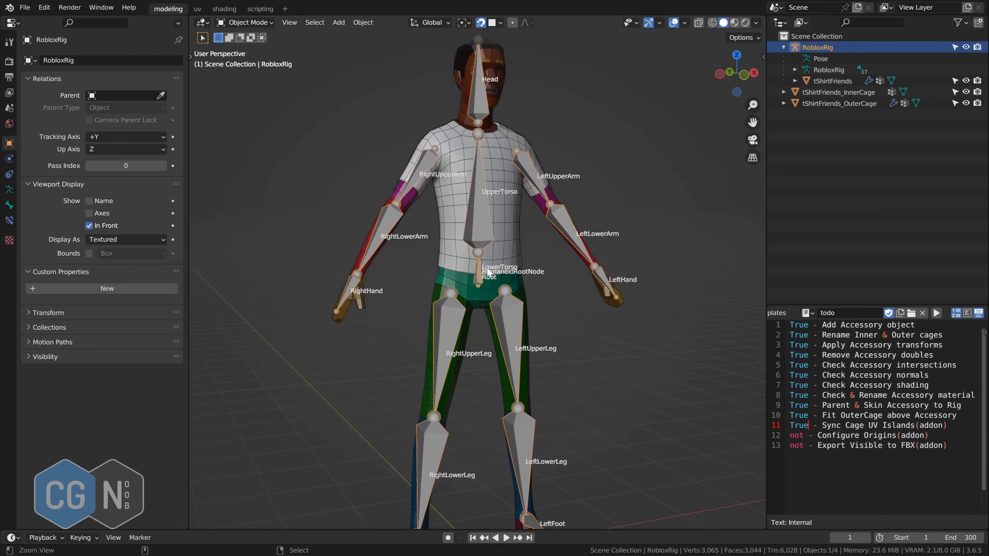
pyautogui.scroll(3, 501, 236)
pyautogui.press('Tab')
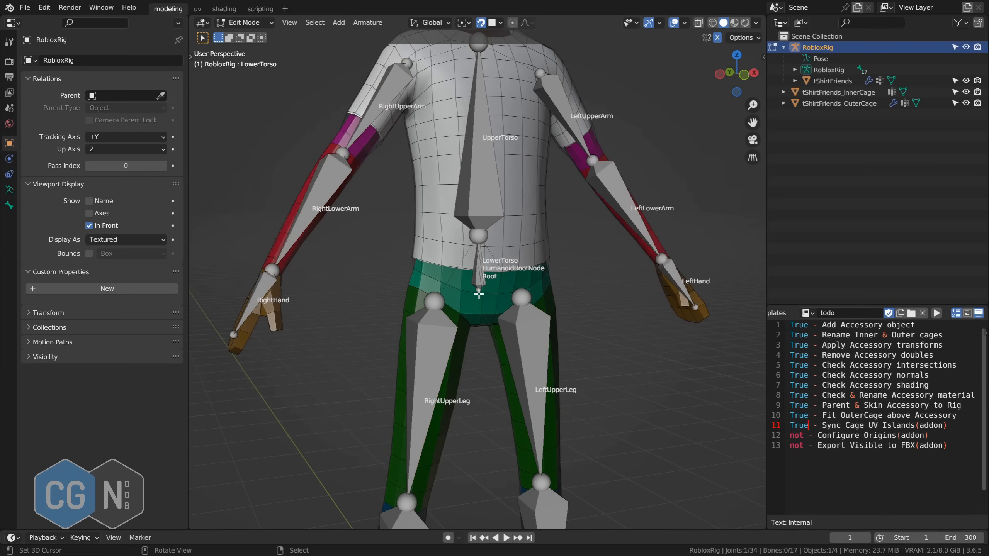
pyautogui.moveTo(540, 303); pyautogui.dragTo(548, 291, button='middle')
pyautogui.scroll(-4, 548, 290)
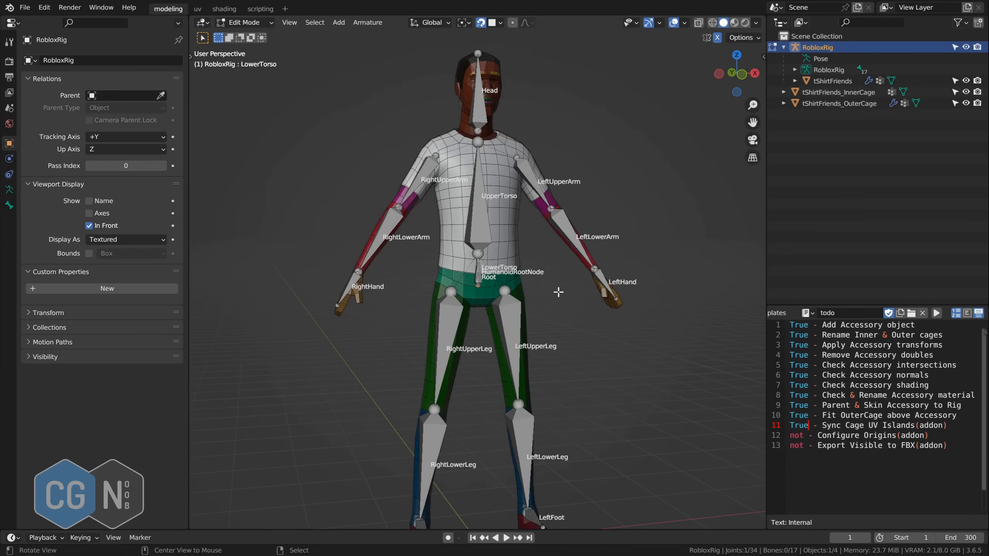
pyautogui.hotkey('shift', 's')
pyautogui.click(561, 362)
# - Return to Object Mode, select all objects, and set their origins to the 3D cursor
pyautogui.press('Tab')
pyautogui.press('KP_1')
pyautogui.hotkey('alt', 'a')
pyautogui.press('a')
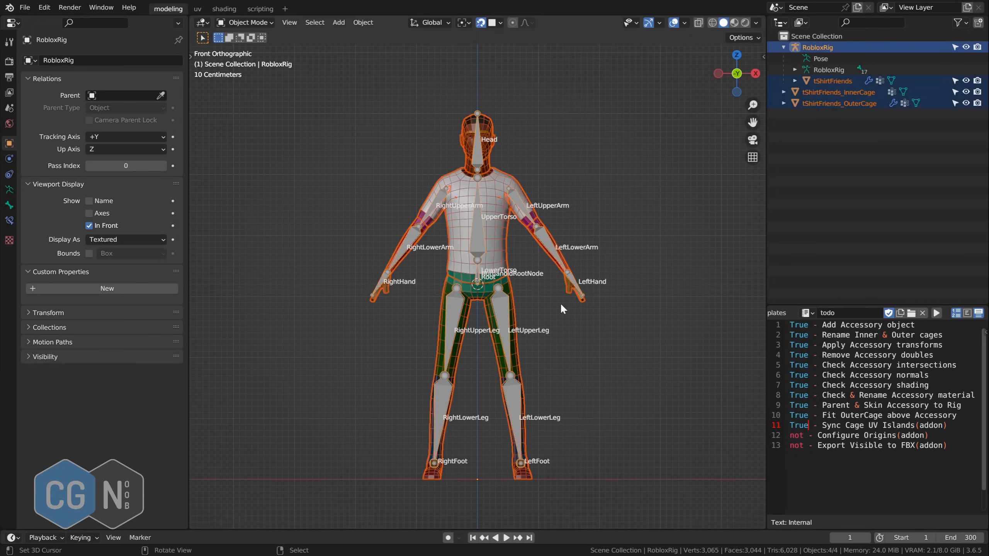
pyautogui.rightClick(560, 303)
pyautogui.moveTo(560, 315)
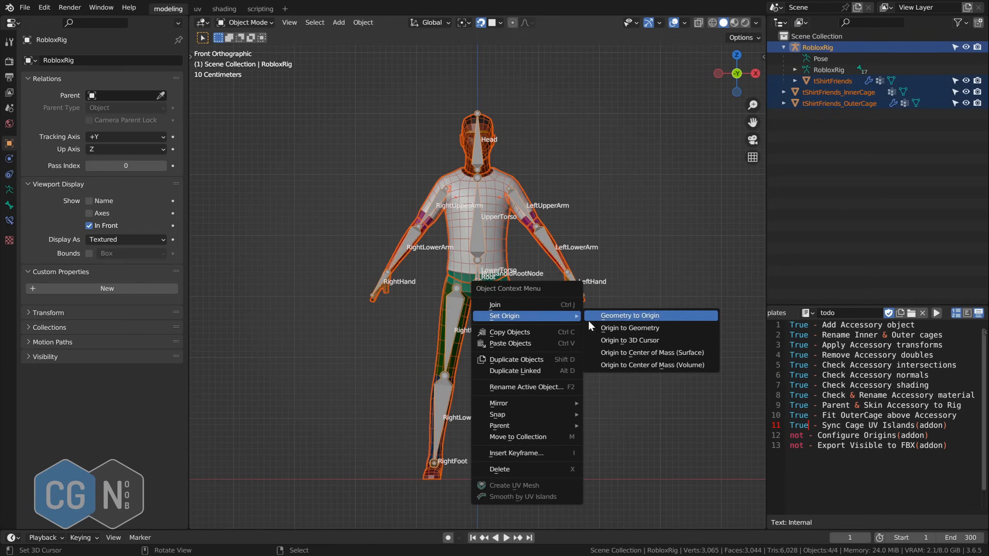
pyautogui.click(607, 341)
pyautogui.keyDown('shift'); pyautogui.moveTo(591, 341); pyautogui.dragTo(580, 283, button='middle'); pyautogui.keyUp('shift')
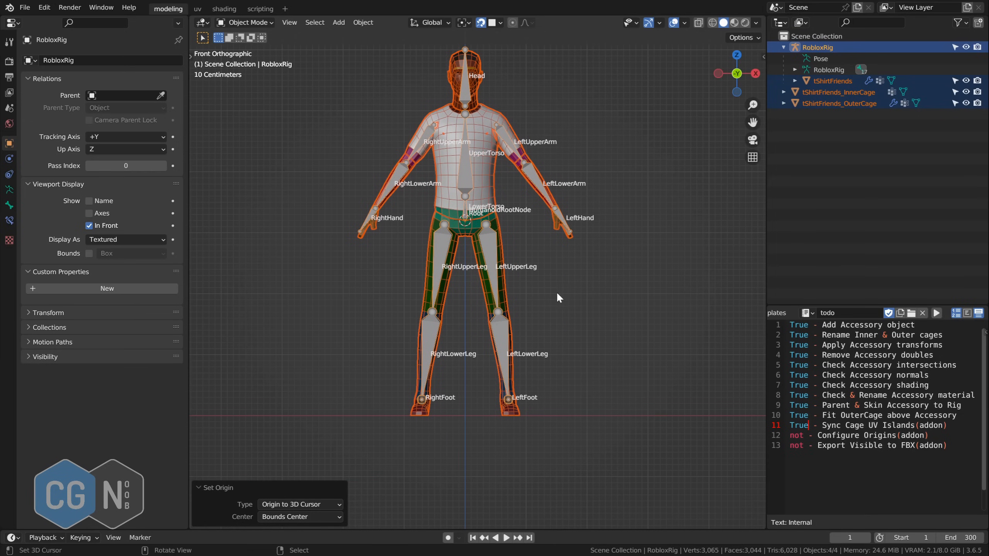
# - Reset the 3D cursor to the world origin and snap all selected objects to it
pyautogui.hotkey('shift', 's')
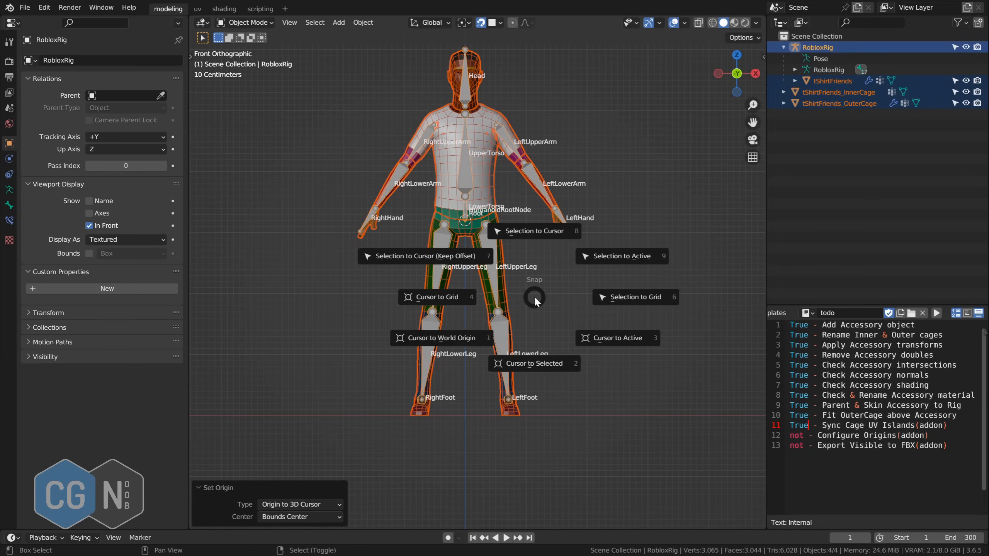
pyautogui.click(461, 338)
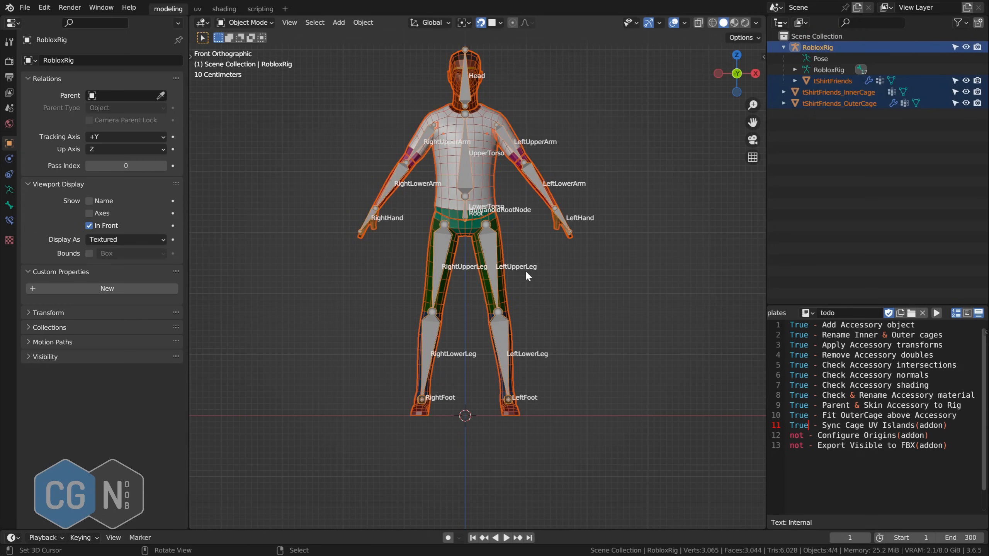
pyautogui.hotkey('shift', 's')
pyautogui.click(528, 207)
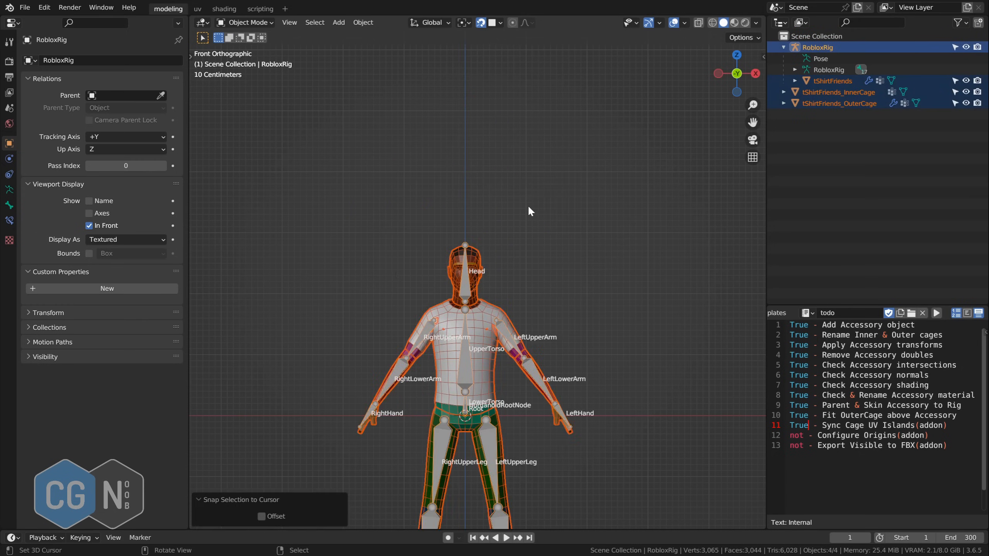
pyautogui.keyDown('alt'); pyautogui.keyDown('shift'); pyautogui.moveTo(565, 350); pyautogui.dragTo(560, 234); pyautogui.keyUp('shift'); pyautogui.keyUp('alt')
pyautogui.keyDown('alt'); pyautogui.moveTo(526, 238); pyautogui.dragTo(559, 238); pyautogui.keyUp('alt')
pyautogui.keyDown('ctrl'); pyautogui.keyDown('alt'); pyautogui.moveTo(560, 237); pyautogui.dragTo(535, 235); pyautogui.keyUp('alt'); pyautogui.keyUp('ctrl')
# - Show the transform values and apply all transforms to tShirtFriends
pyautogui.press('n')
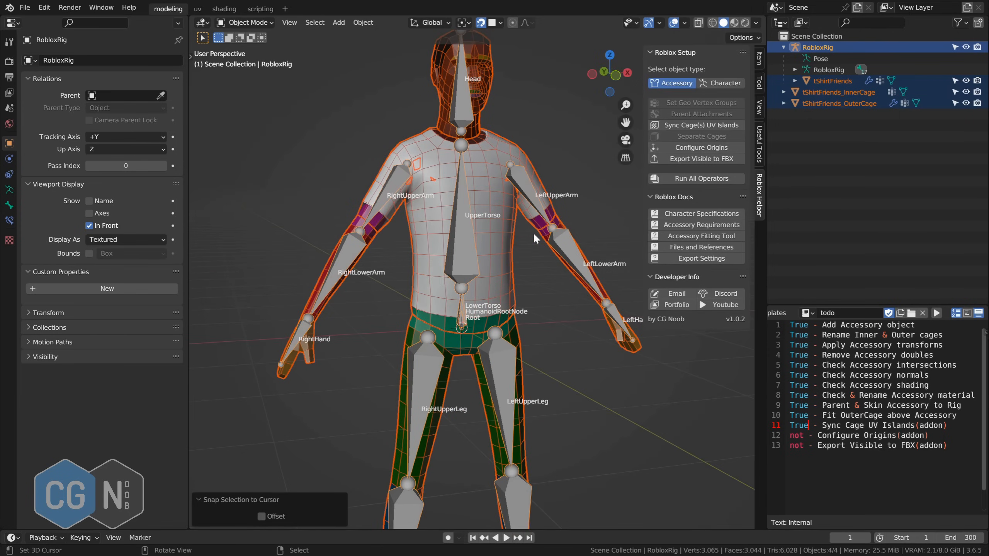
pyautogui.click(758, 59)
pyautogui.keyDown('alt'); pyautogui.moveTo(607, 191); pyautogui.dragTo(573, 211); pyautogui.keyUp('alt')
pyautogui.click(827, 80)
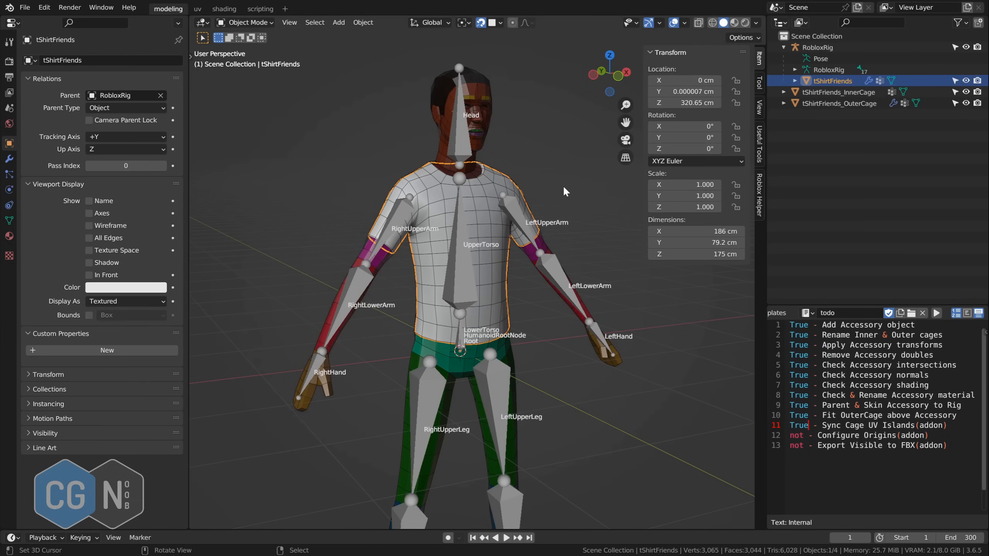
pyautogui.hotkey('ctrl', 'a')
pyautogui.click(546, 225)
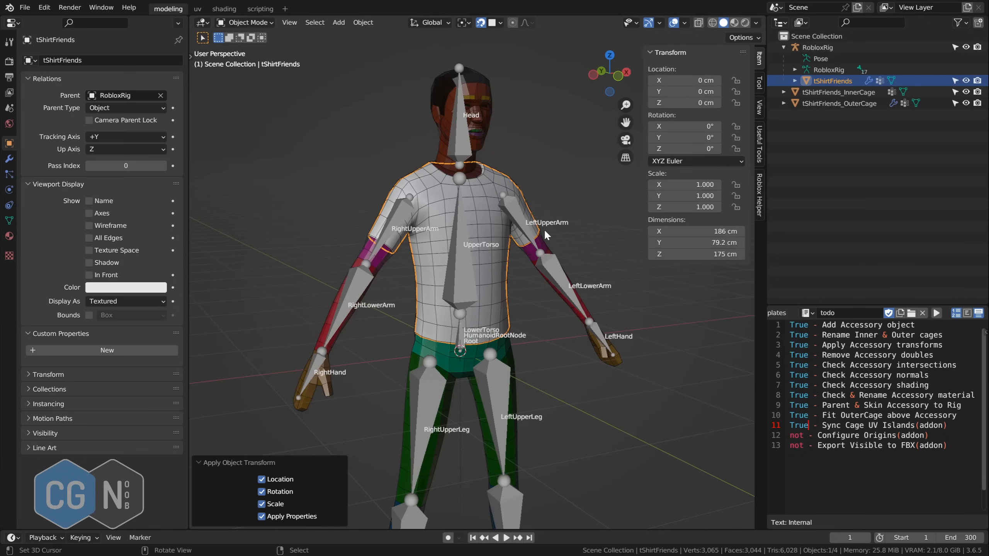
# - Check the location, rotation and scale values of RobloxRig, tShirtFriends and both cages
pyautogui.click(823, 48)
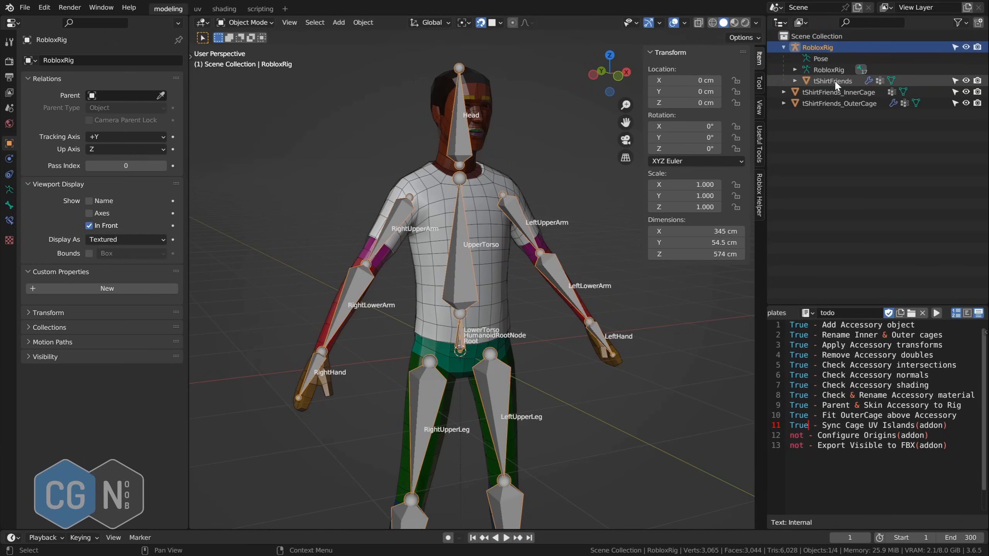
pyautogui.click(834, 80)
pyautogui.click(833, 92)
pyautogui.click(831, 102)
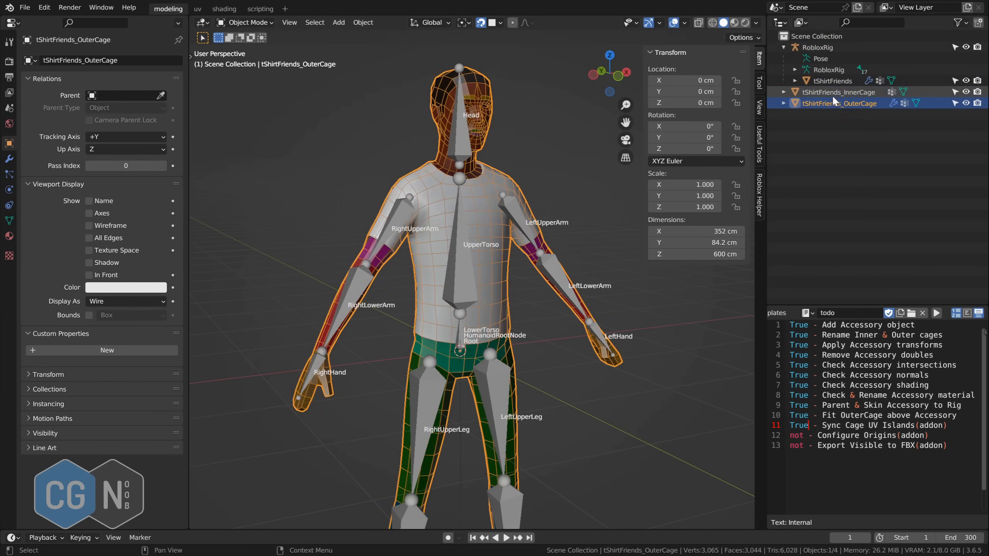
pyautogui.click(833, 91)
pyautogui.click(833, 80)
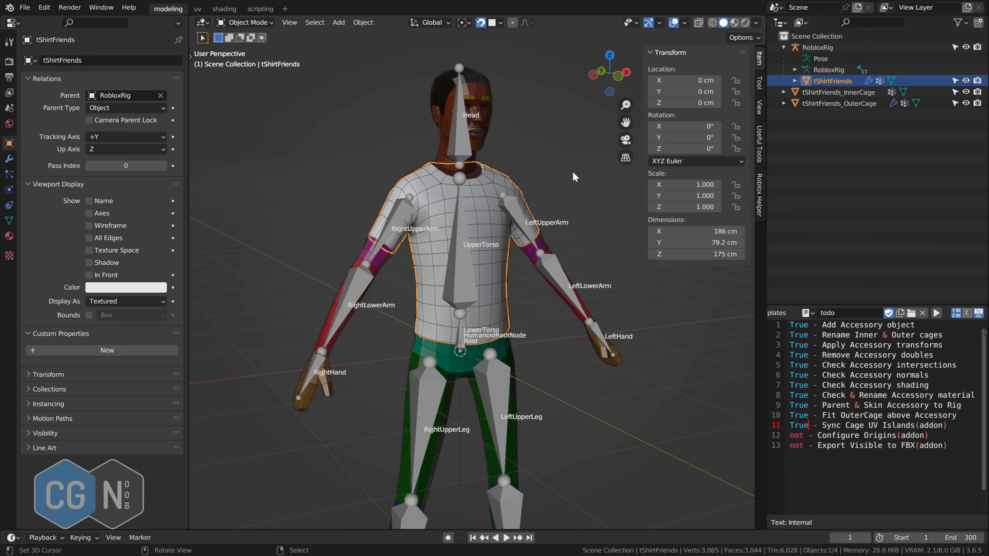
pyautogui.hotkey('alt', 'a')
pyautogui.keyDown('alt'); pyautogui.moveTo(612, 187); pyautogui.dragTo(576, 182, button='middle'); pyautogui.keyUp('alt')
pyautogui.press('Home')
pyautogui.press('a')
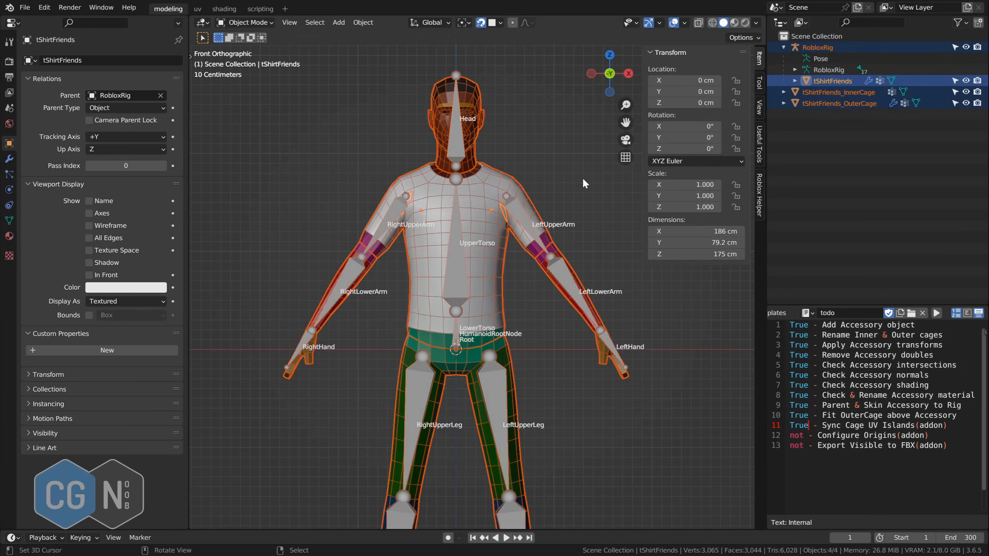
# - Deselect everything, hide the transform values, and mark "Configure Origins(addon)" as True in the todo list
pyautogui.hotkey('alt', 'a')
pyautogui.press('n')
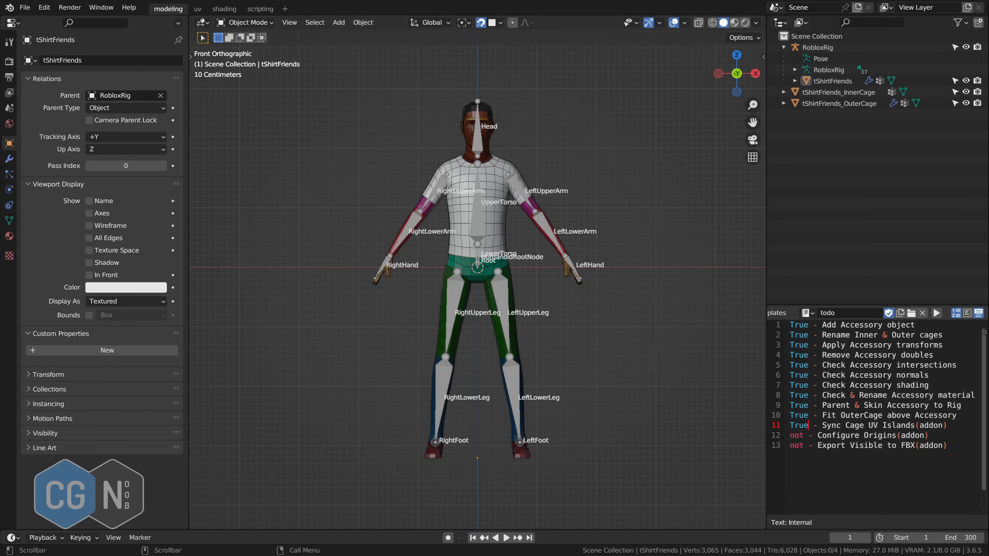
pyautogui.doubleClick(797, 435)
pyautogui.write('True')
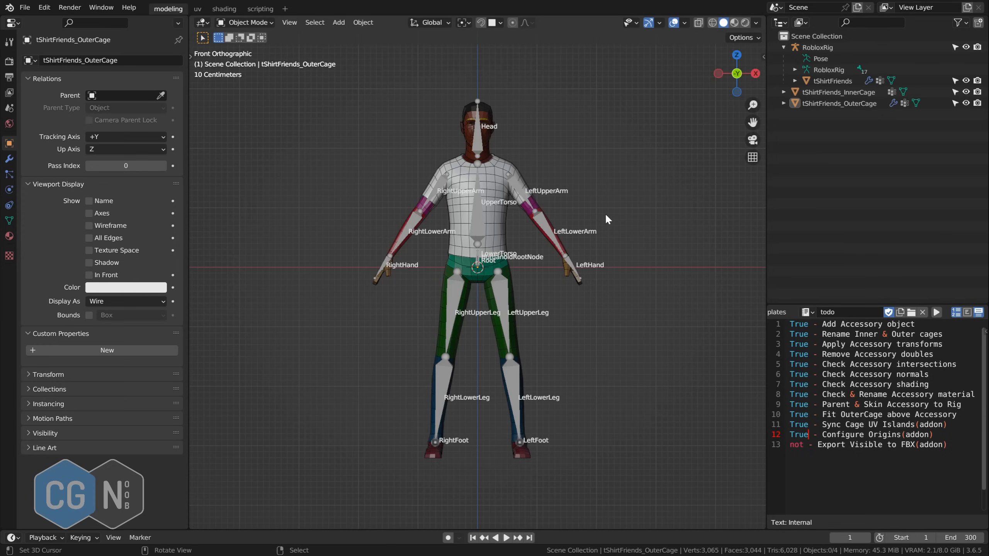
# - Export the visible objects to FBX with the Roblox Helper add-on, then dismiss the folder window and hide the add-on tools
pyautogui.press('n')
pyautogui.click(759, 155)
pyautogui.click(762, 183)
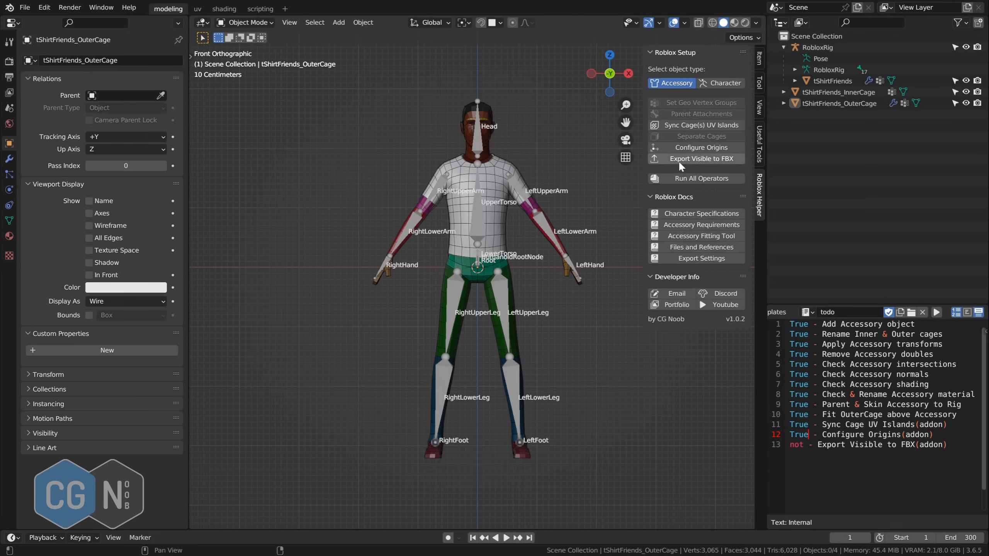
pyautogui.click(689, 157)
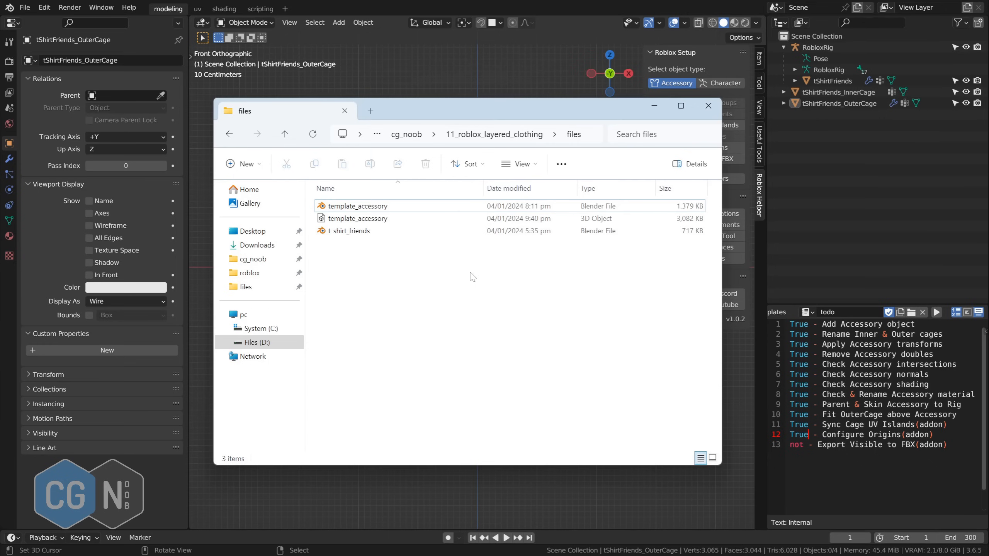
pyautogui.click(654, 106)
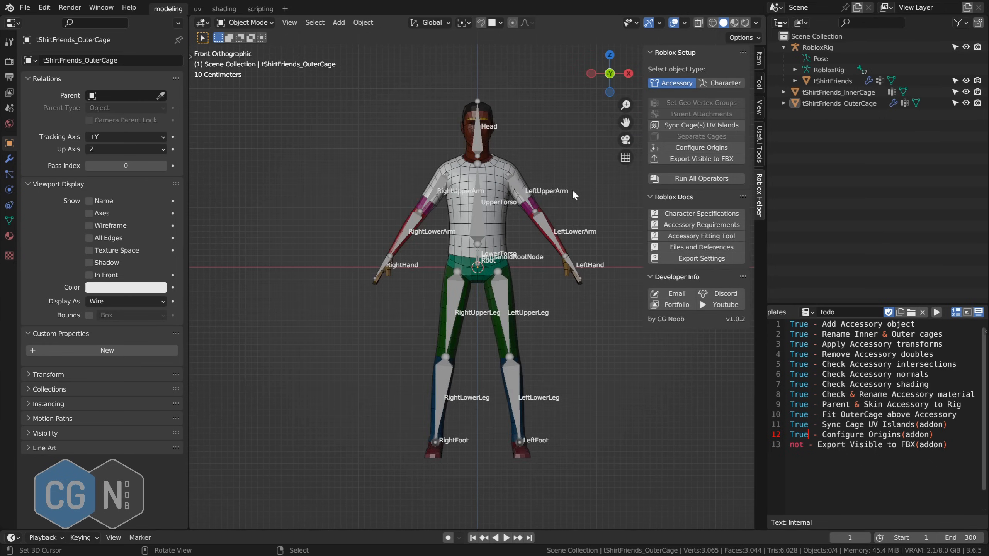
pyautogui.press('n')
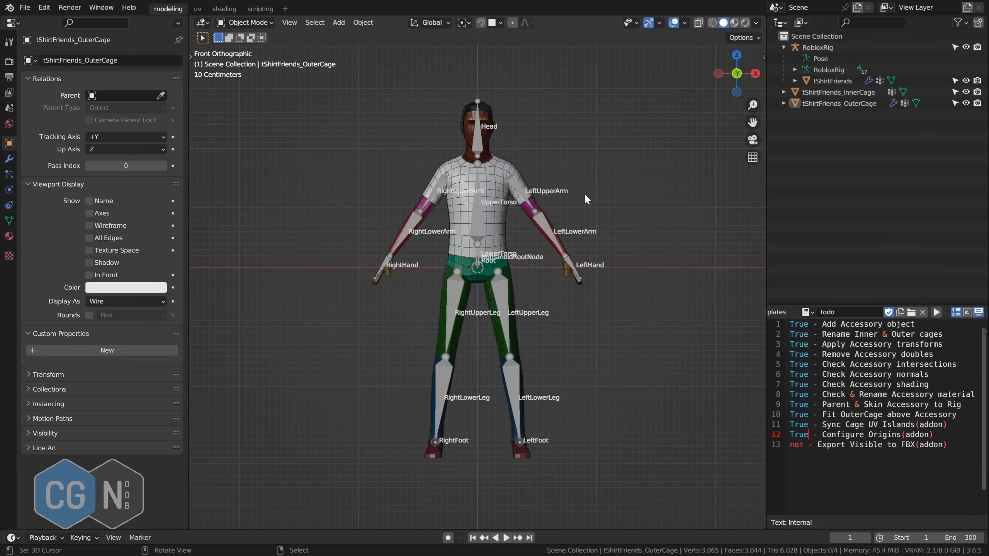
# - Start a manual FBX export with Path Mode set to Copy and embedded textures enabled
pyautogui.click(25, 7)
pyautogui.moveTo(57, 178)
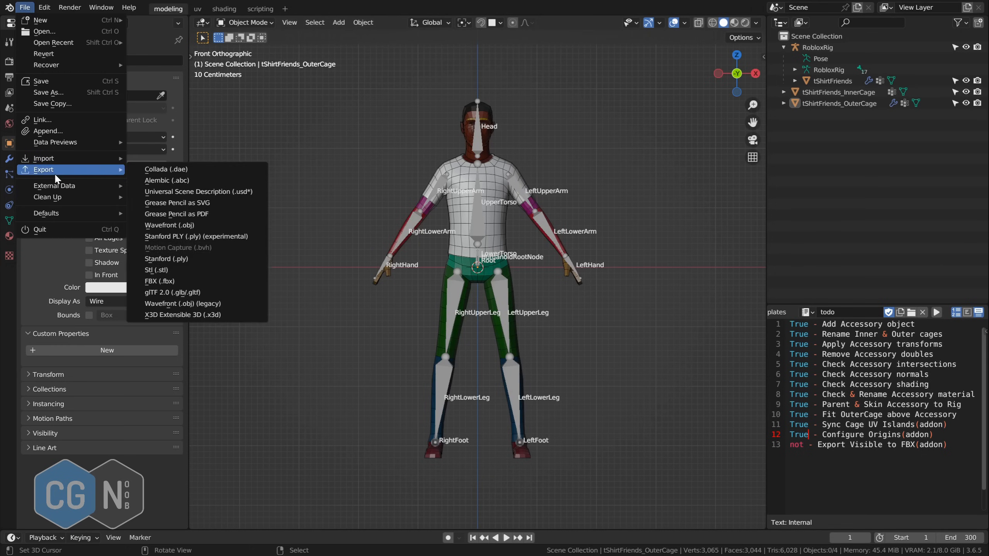
pyautogui.click(186, 282)
pyautogui.click(700, 170)
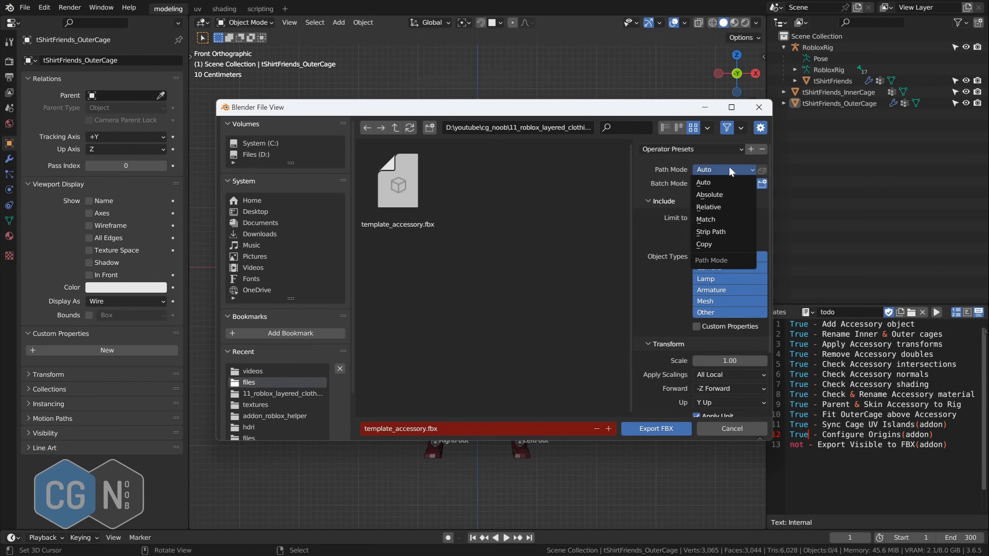
pyautogui.click(719, 231)
pyautogui.click(761, 172)
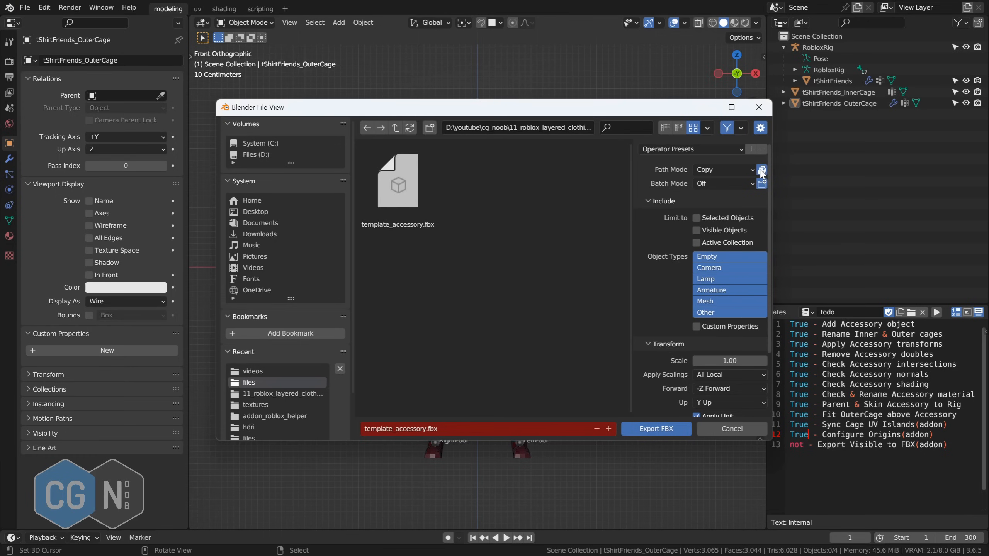
# - Limit the FBX export to visible objects of the Armature and Mesh types and set the scale to 0.01
pyautogui.click(697, 230)
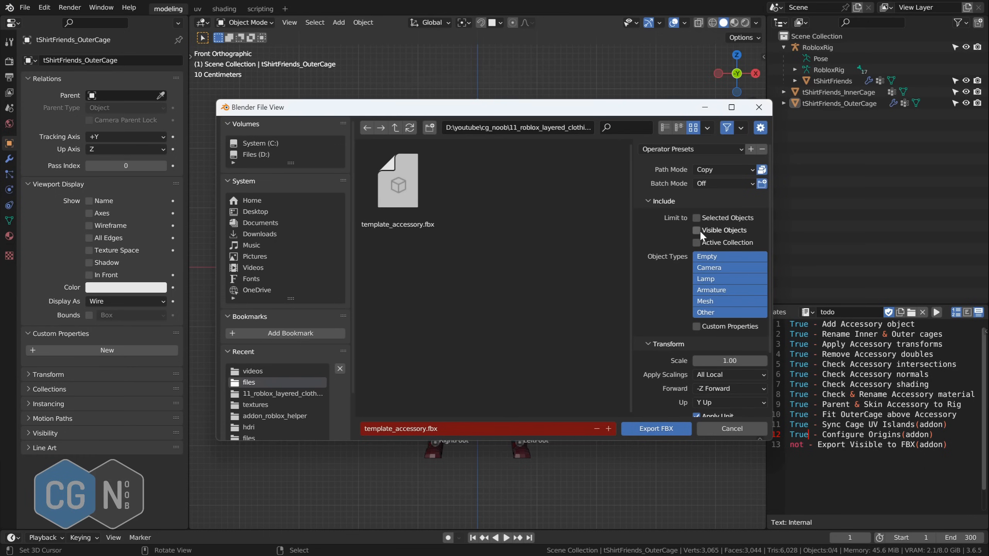
pyautogui.click(717, 290)
pyautogui.keyDown('shift'); pyautogui.click(732, 300); pyautogui.keyUp('shift')
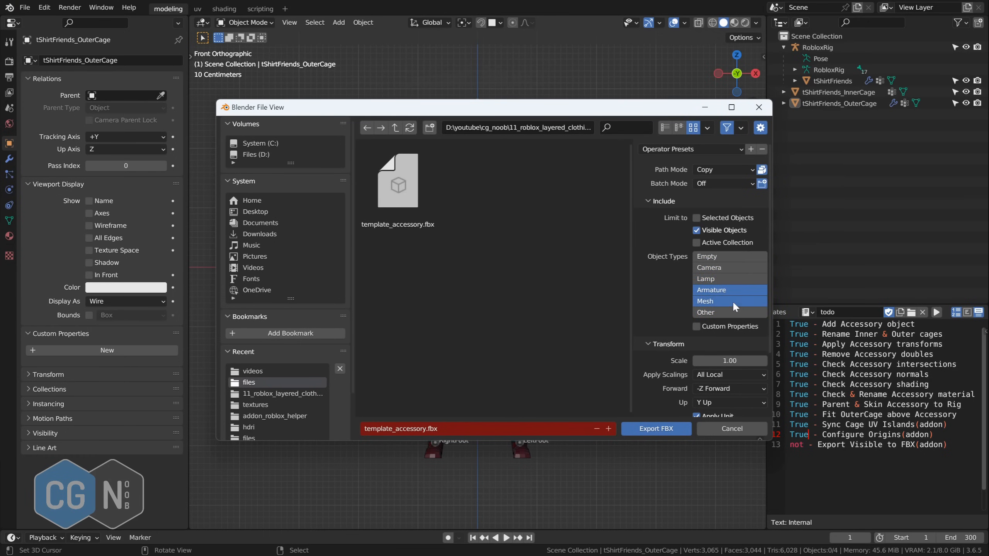
pyautogui.doubleClick(729, 360)
pyautogui.write('0.01')
pyautogui.press('Return')
pyautogui.click(648, 343)
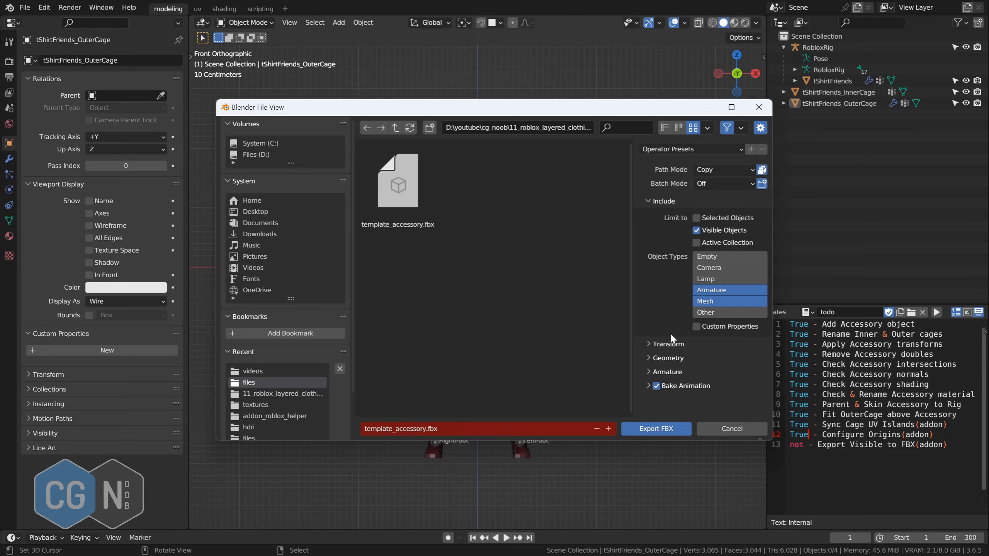
# - Disable Add Leaf Bones and Bake Animation, and export the scene as template_accessory.fbx
pyautogui.click(646, 371)
pyautogui.scroll(-3, 690, 366)
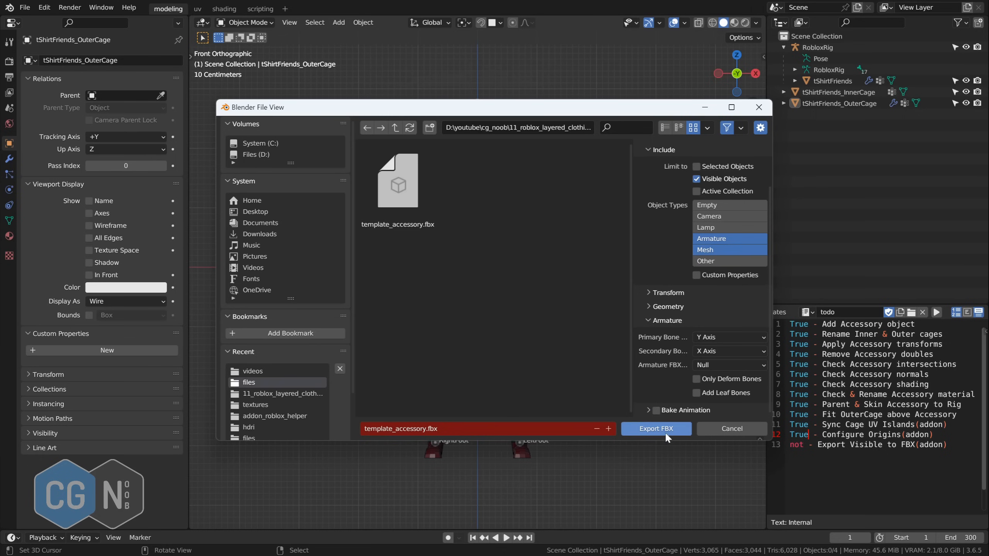
pyautogui.click(661, 428)
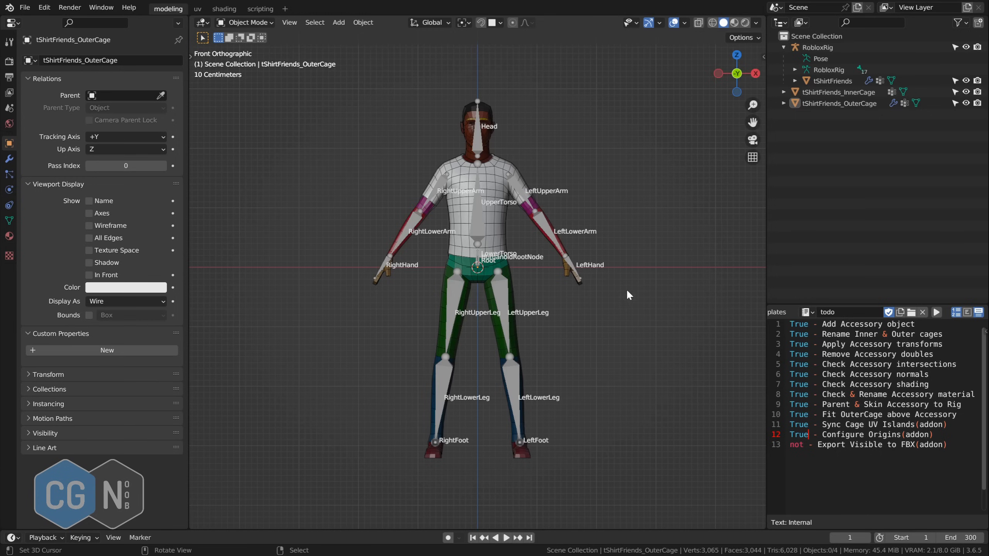
# - Mark "Export Visible to FBX(addon)" as True in the todo list
pyautogui.doubleClick(797, 445)
pyautogui.write('True')
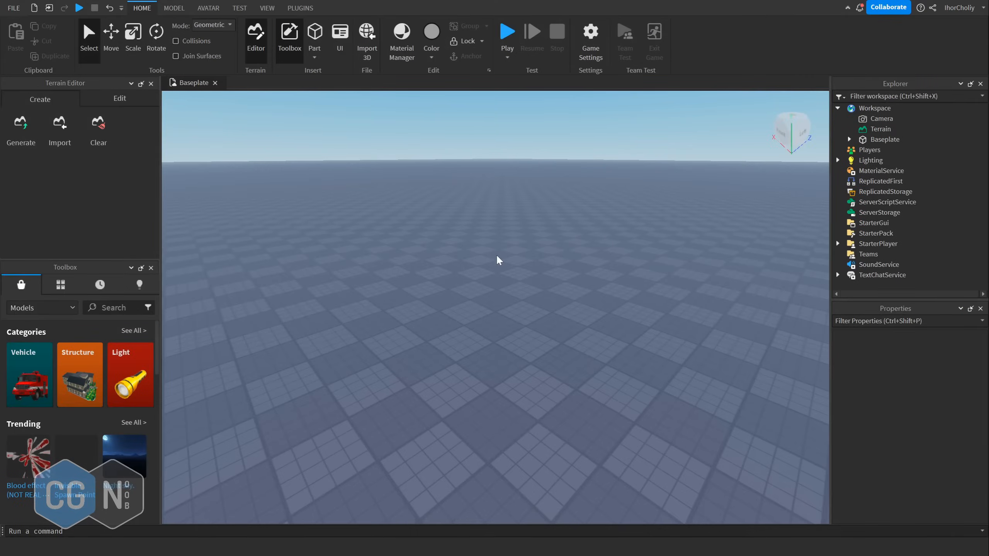
# - Load template_accessory from the files folder into the 3D import preview
pyautogui.moveTo(488, 252); pyautogui.dragTo(488, 252, button='right')
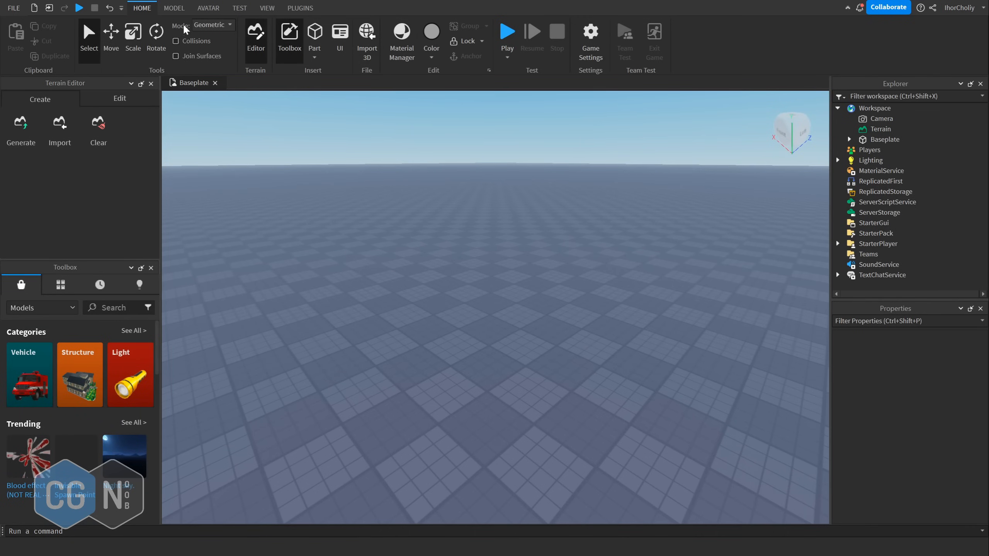
pyautogui.click(213, 11)
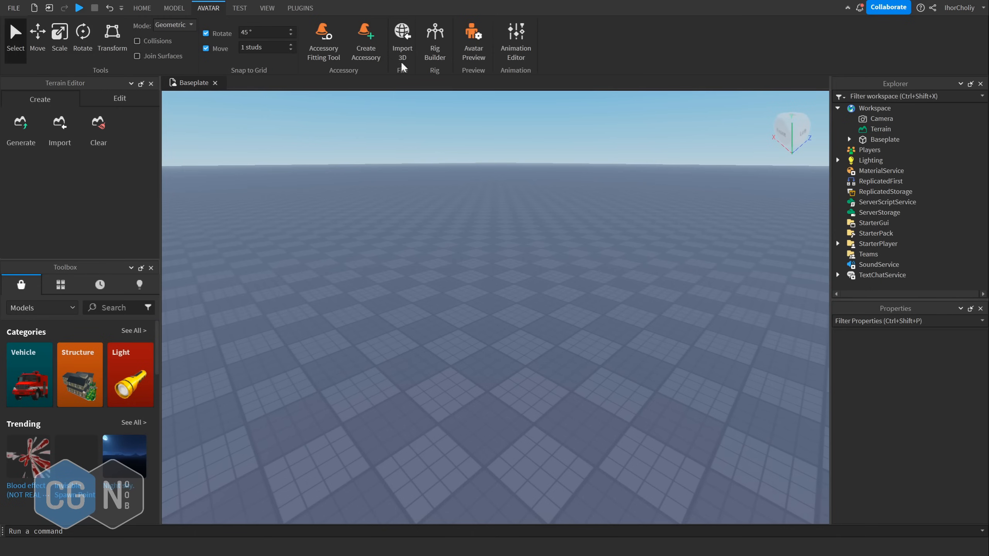
pyautogui.click(402, 35)
pyautogui.click(36, 142)
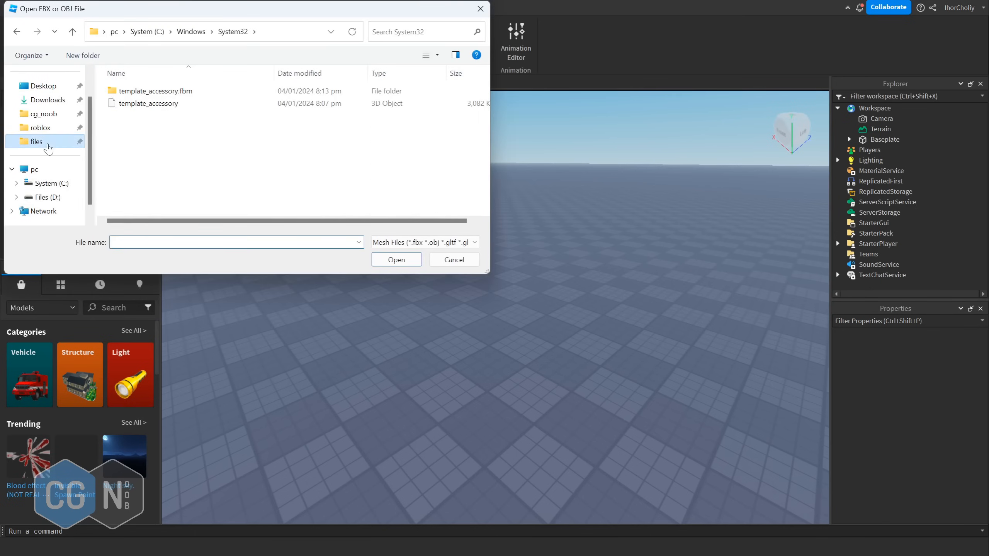
pyautogui.doubleClick(156, 103)
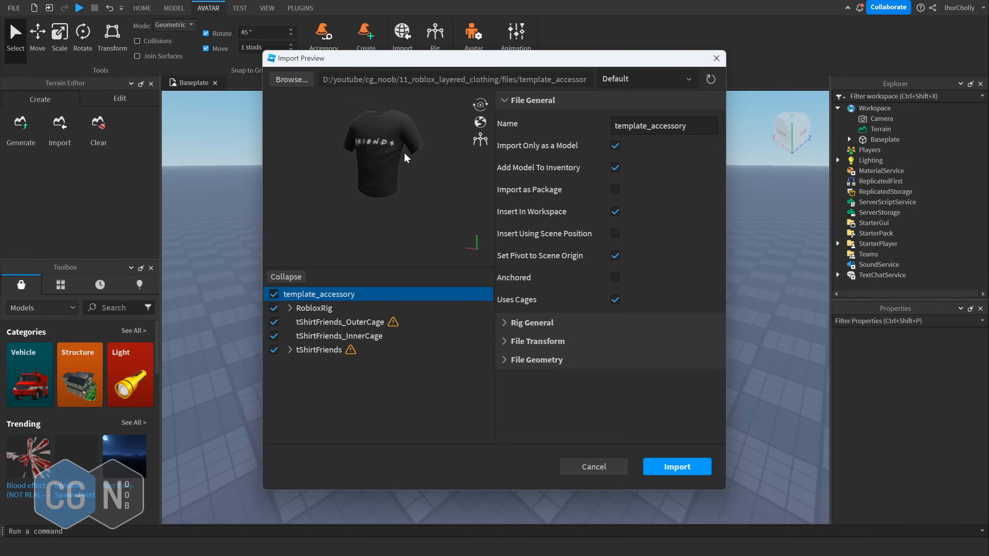
# - Examine the geometry warning of tShirtFriends_OuterCage by showing it on the previewed cage mesh from several sides
pyautogui.click(393, 326)
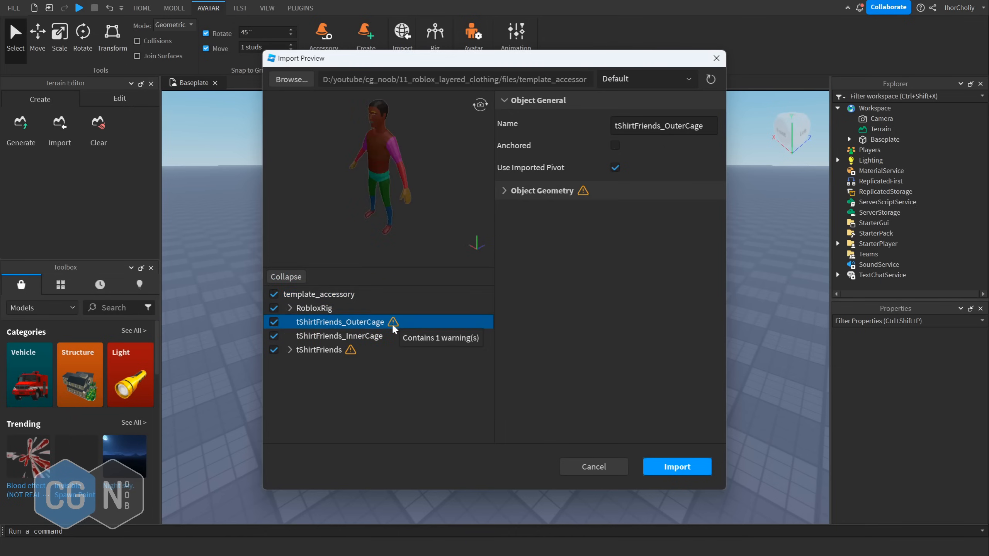
pyautogui.click(504, 191)
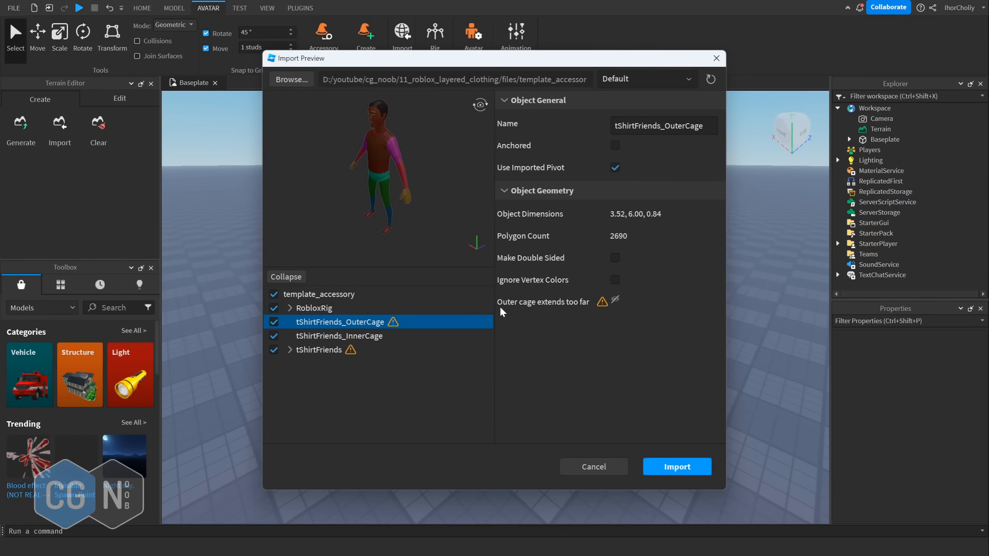
pyautogui.moveTo(534, 306)
pyautogui.click(615, 299)
pyautogui.scroll(5, 401, 140)
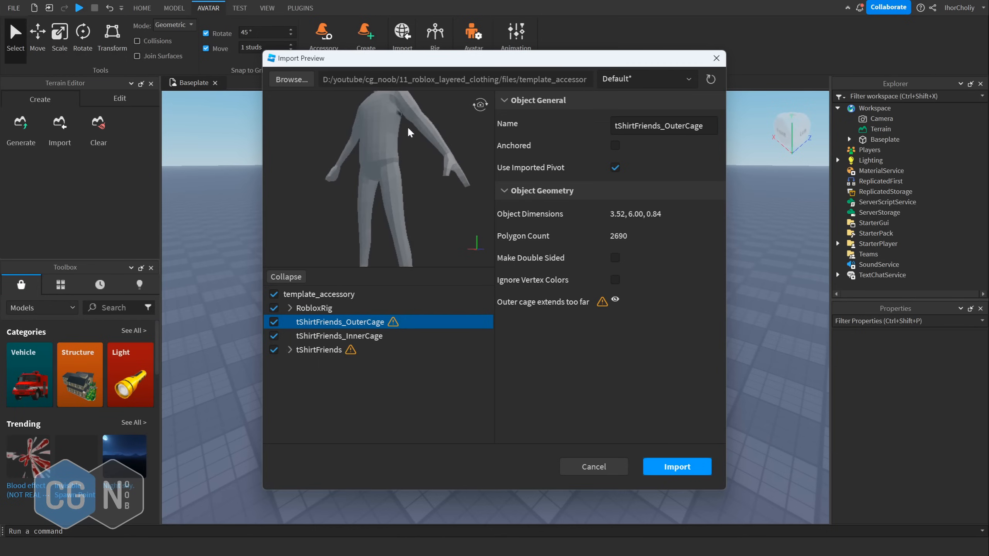
pyautogui.moveTo(405, 160); pyautogui.dragTo(407, 193)
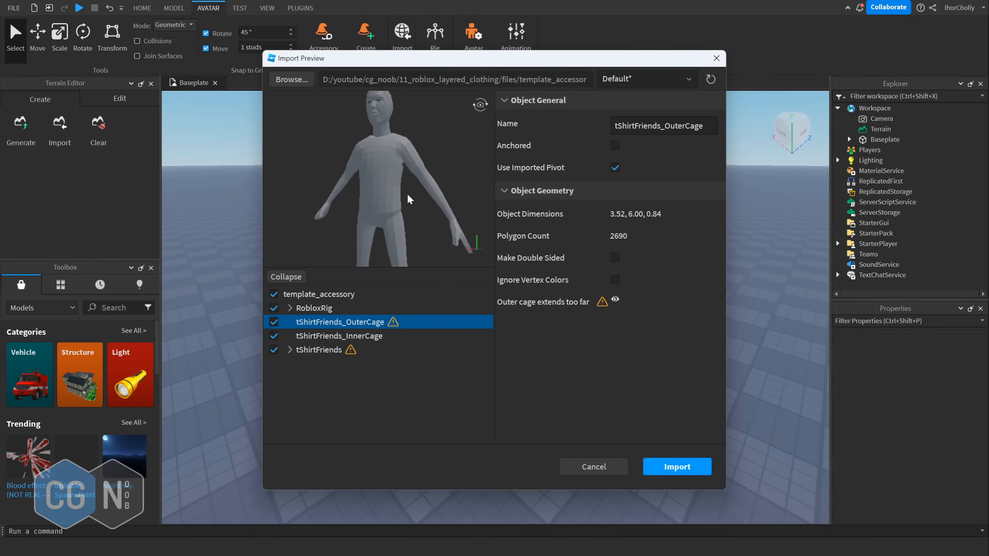
pyautogui.moveTo(405, 186); pyautogui.dragTo(424, 180)
# - Examine the geometry warning of the tShirtFriends mesh and show it on the previewed shirt from several angles
pyautogui.click(334, 351)
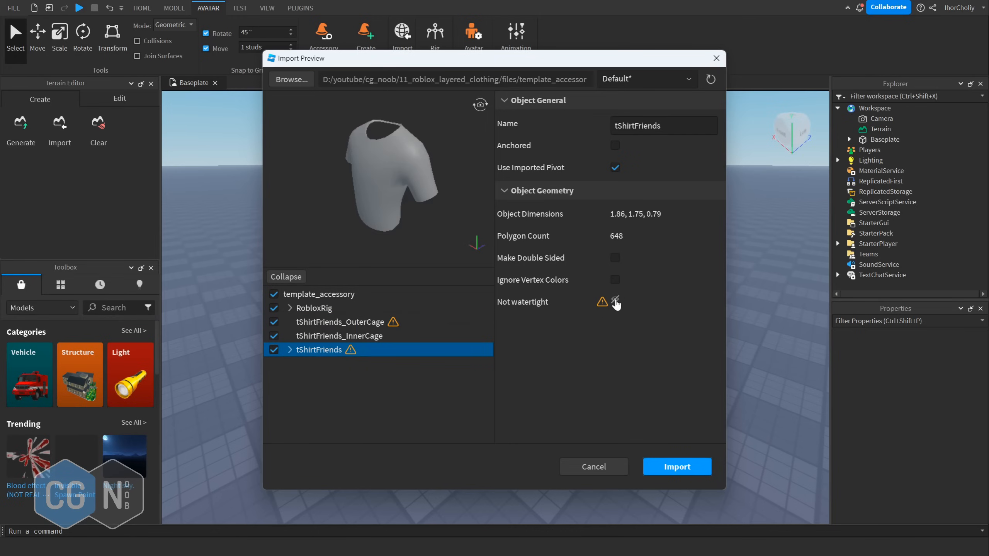
pyautogui.moveTo(398, 188); pyautogui.dragTo(440, 199)
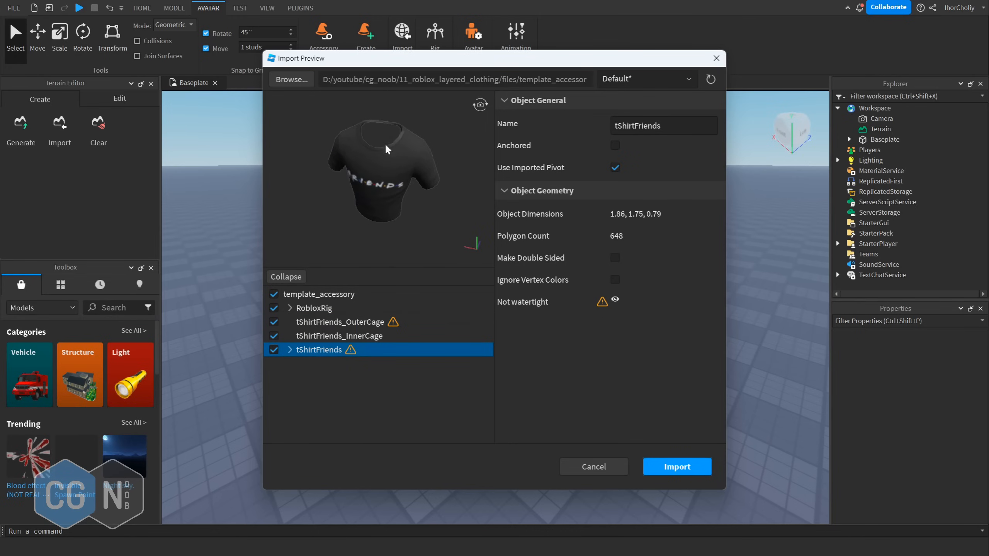
pyautogui.moveTo(356, 122); pyautogui.dragTo(424, 115)
pyautogui.moveTo(381, 200); pyautogui.dragTo(388, 235)
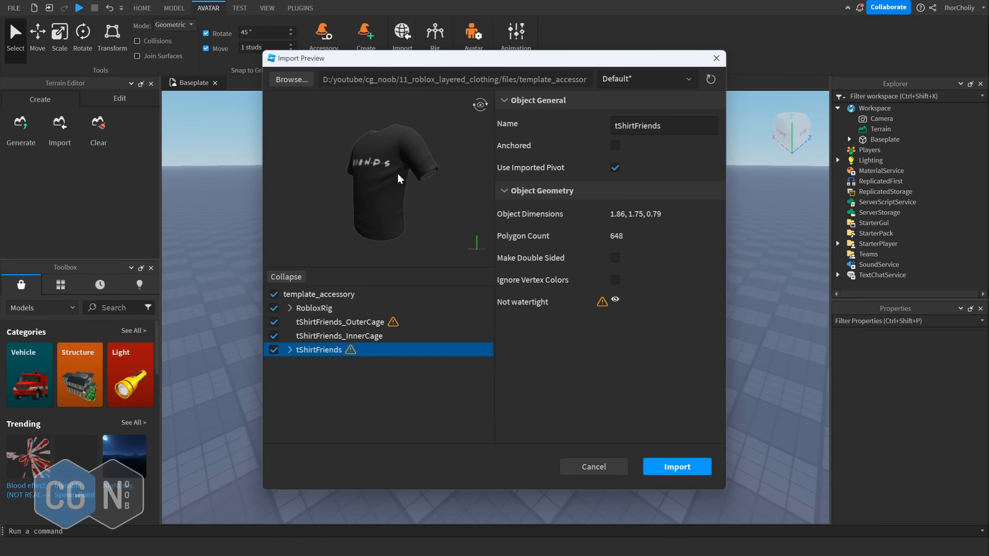
pyautogui.moveTo(411, 164)
pyautogui.mouseDown()
pyautogui.moveTo(397, 163)
pyautogui.moveTo(405, 171)
pyautogui.mouseUp()
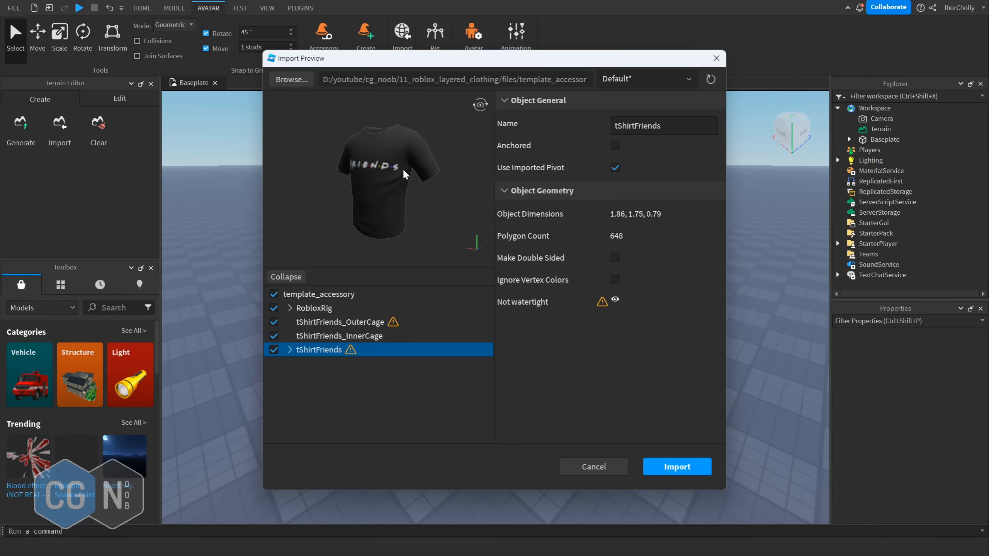
pyautogui.moveTo(402, 173); pyautogui.dragTo(406, 195)
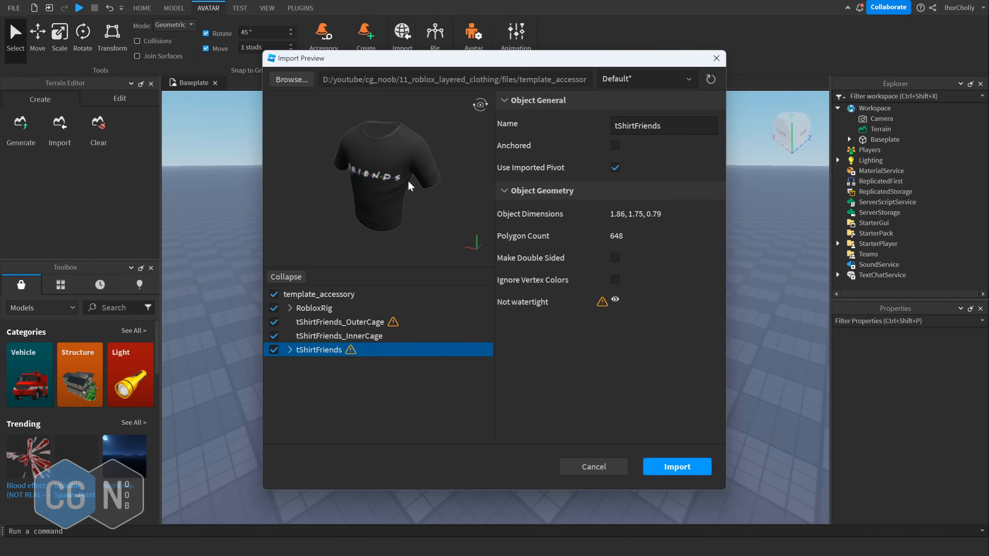
# - Import template_accessory into the workspace and view the shirt from the front
pyautogui.click(678, 466)
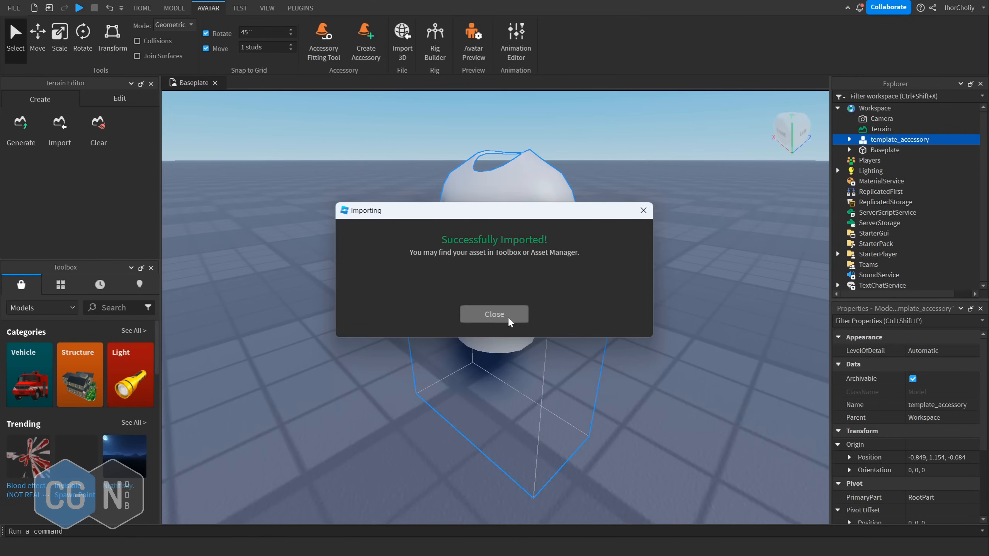
pyautogui.click(508, 320)
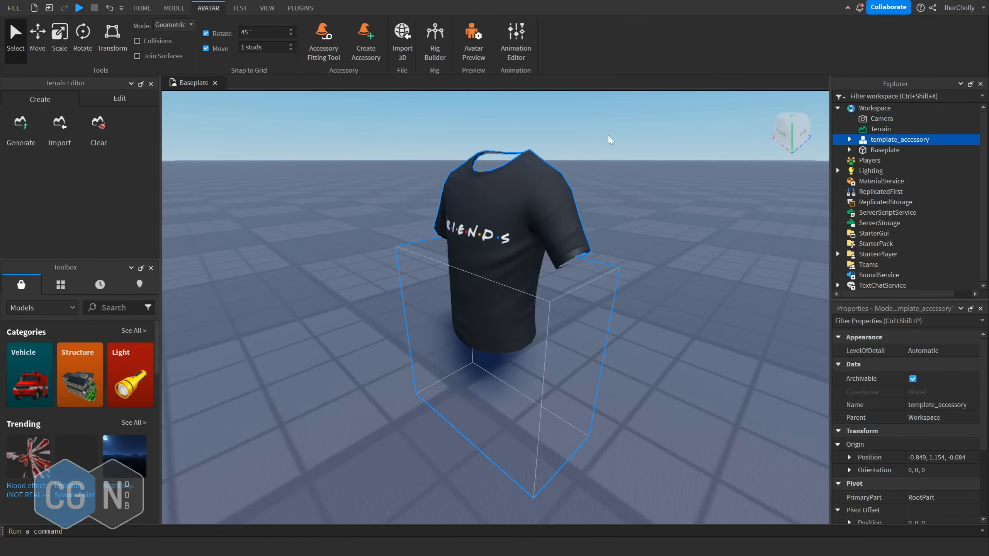
pyautogui.click(610, 138)
pyautogui.moveTo(634, 182); pyautogui.dragTo(654, 186, button='right')
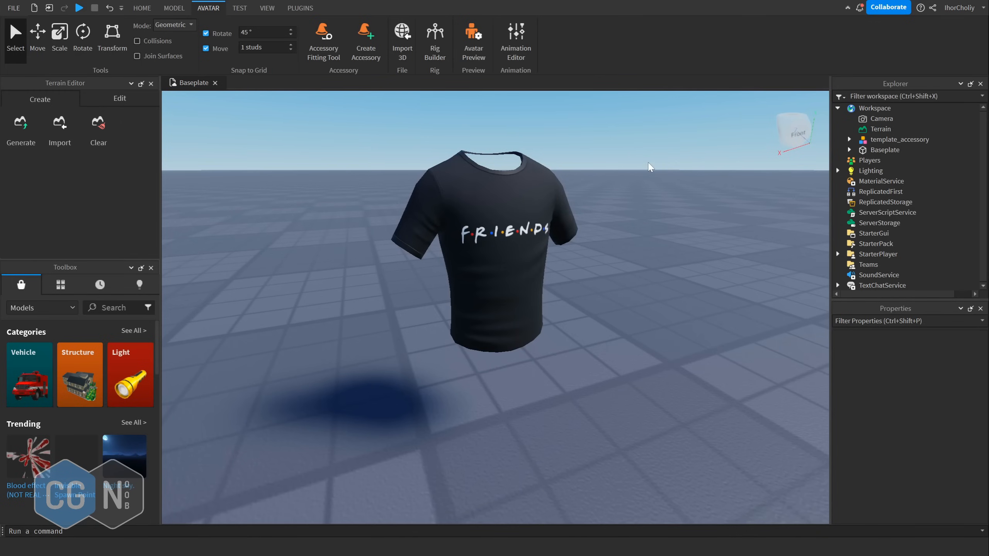
pyautogui.moveTo(615, 156); pyautogui.dragTo(607, 159, button='right')
pyautogui.moveTo(603, 113); pyautogui.dragTo(603, 113, button='right')
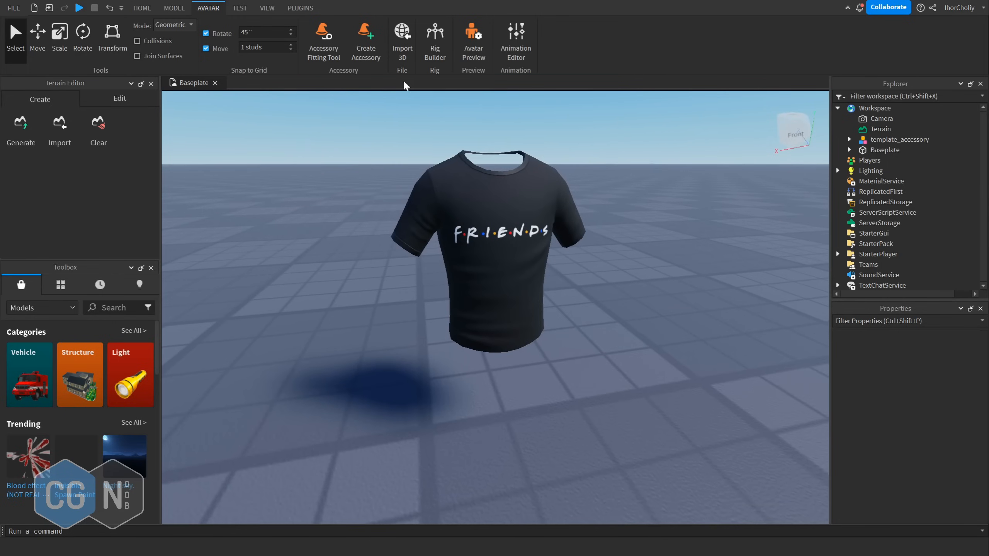
# - Start the Accessory Fitting Tool with the tShirtFriends mesh part as the accessory
pyautogui.click(317, 42)
pyautogui.moveTo(437, 191); pyautogui.dragTo(466, 187)
pyautogui.click(688, 210)
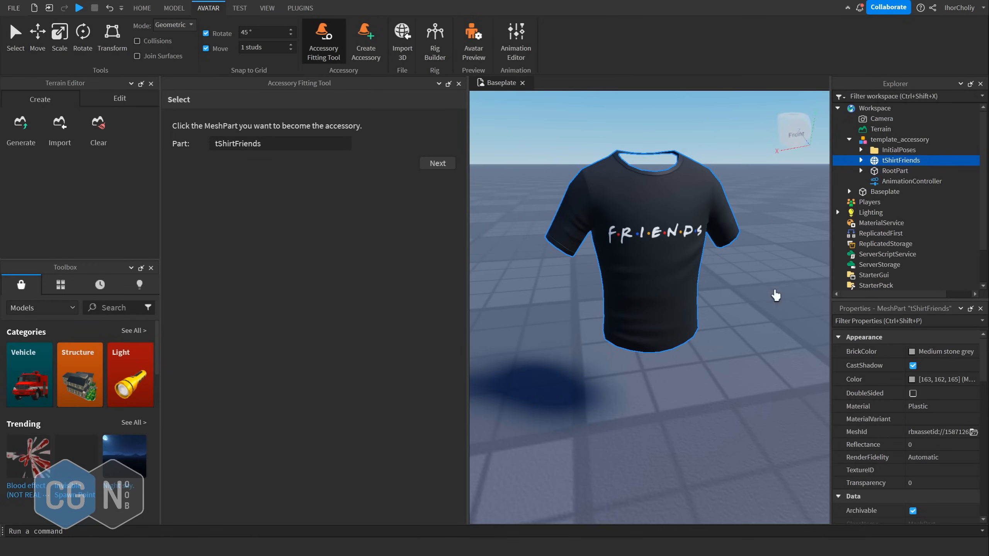
pyautogui.click(442, 163)
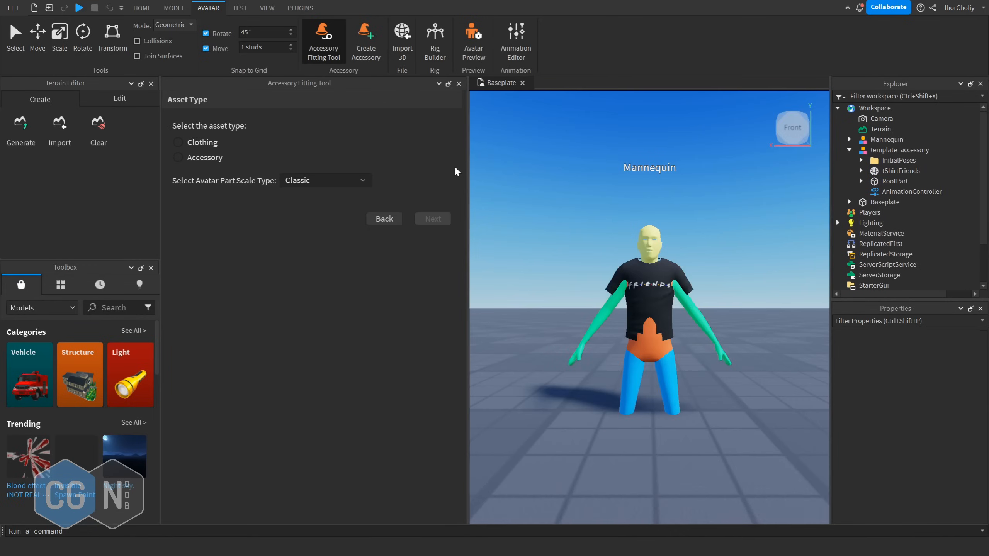
# - Set the asset type to Clothing, Shirt, and continue to the fitting preview
pyautogui.click(267, 140)
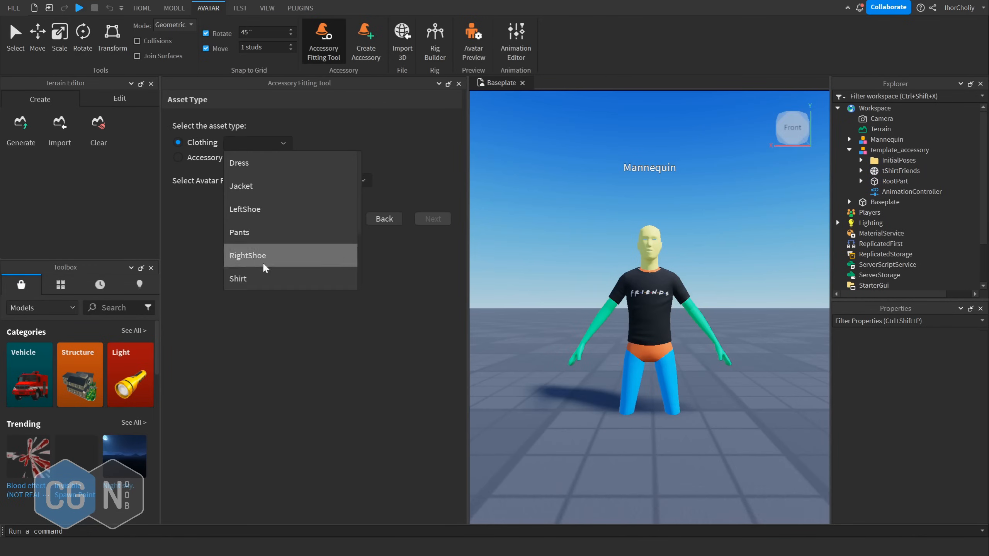
pyautogui.click(258, 278)
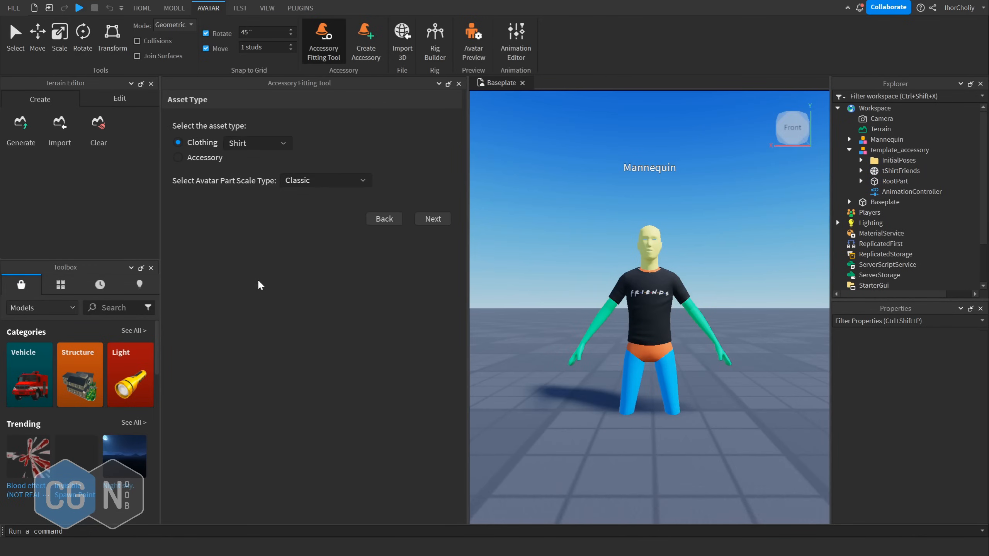
pyautogui.click(432, 219)
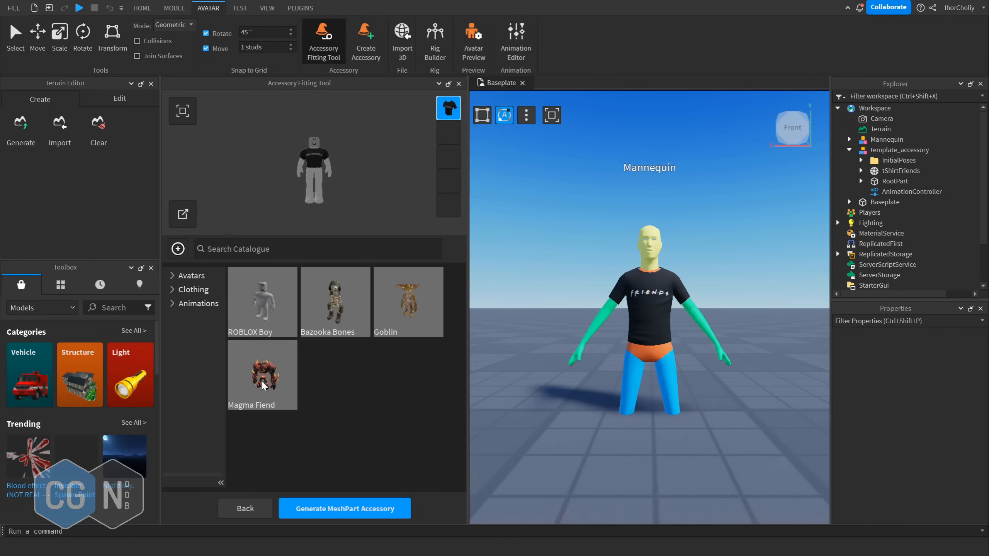
# - Put the Bazooka Bones, Goblin and Magma Fiend avatars in the fitting preview and open the preview in its own widget
pyautogui.click(287, 306)
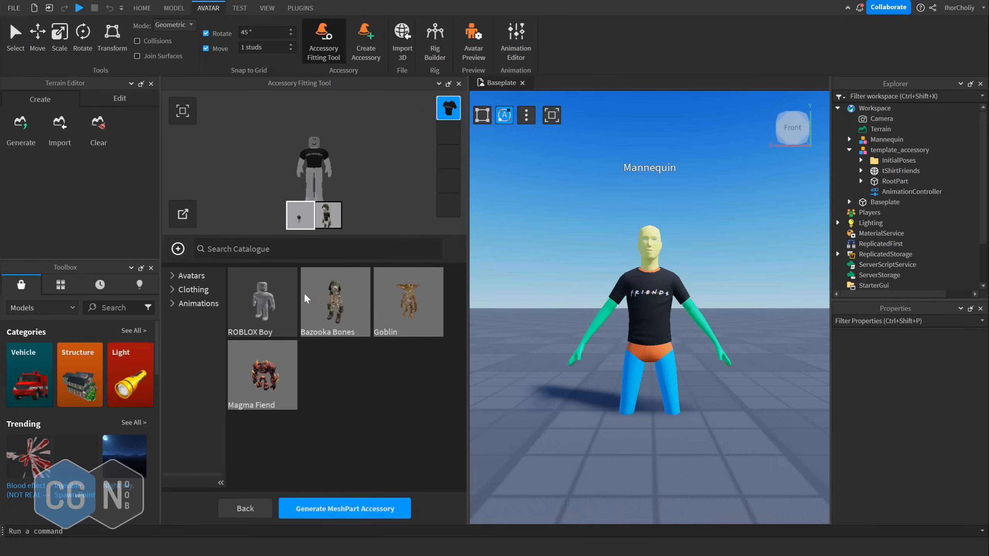
pyautogui.click(351, 283)
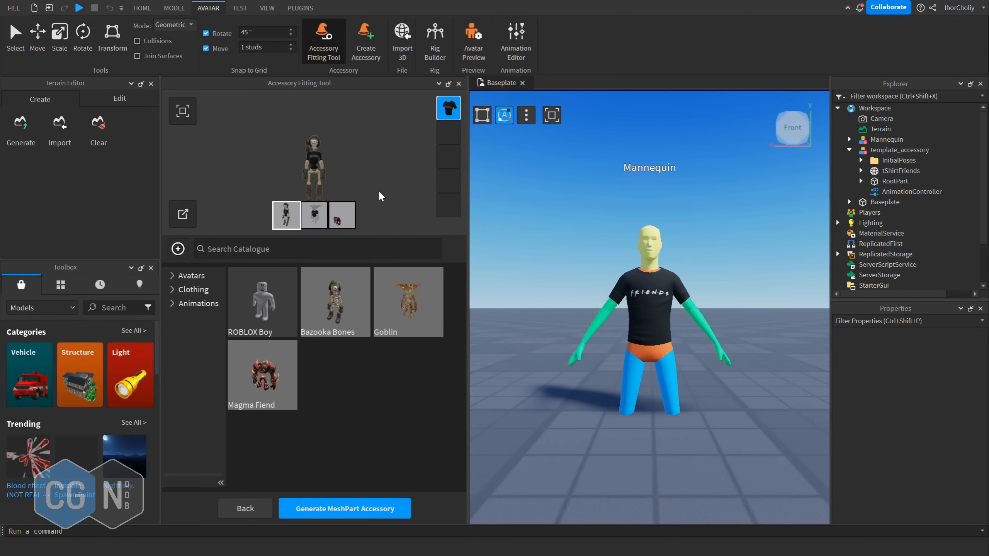
pyautogui.click(183, 214)
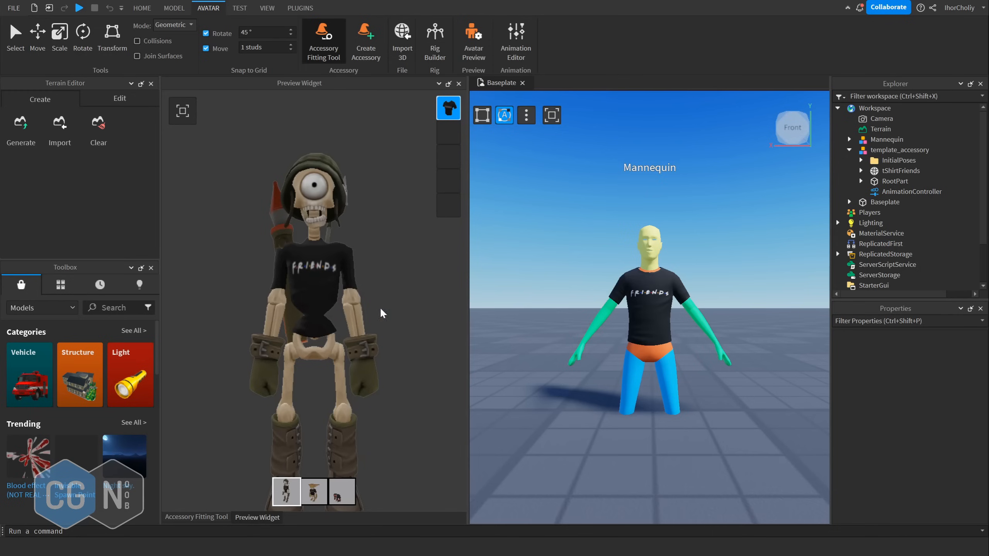
# - Check how the shirt fits on the Bazooka Bones, Goblin and Magma Fiend avatars
pyautogui.scroll(-3, 339, 305)
pyautogui.moveTo(333, 307); pyautogui.dragTo(335, 297, button='middle')
pyautogui.moveTo(335, 297)
pyautogui.mouseDown()
pyautogui.moveTo(314, 315)
pyautogui.moveTo(210, 294)
pyautogui.moveTo(349, 294)
pyautogui.mouseUp()
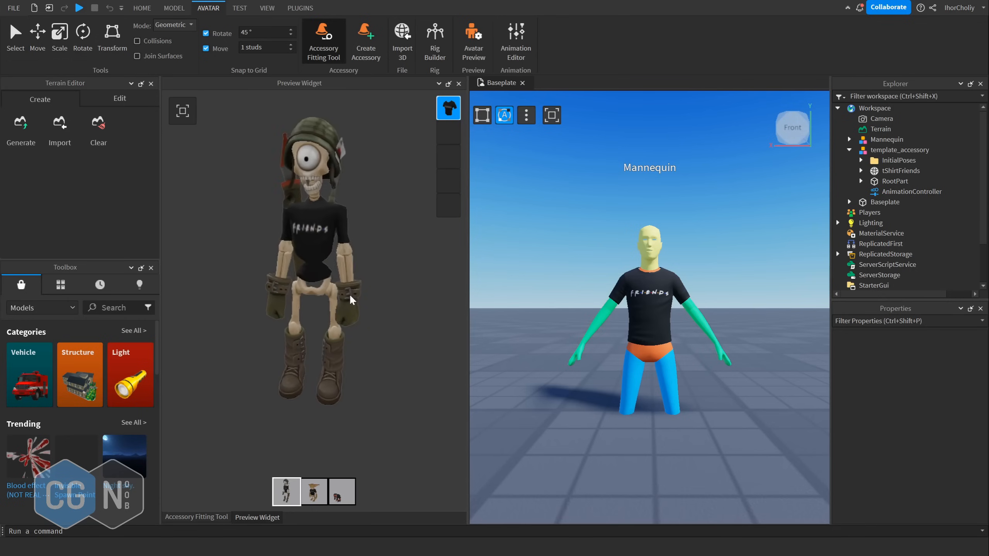
pyautogui.click(314, 490)
pyautogui.moveTo(338, 240); pyautogui.dragTo(289, 261)
pyautogui.click(344, 489)
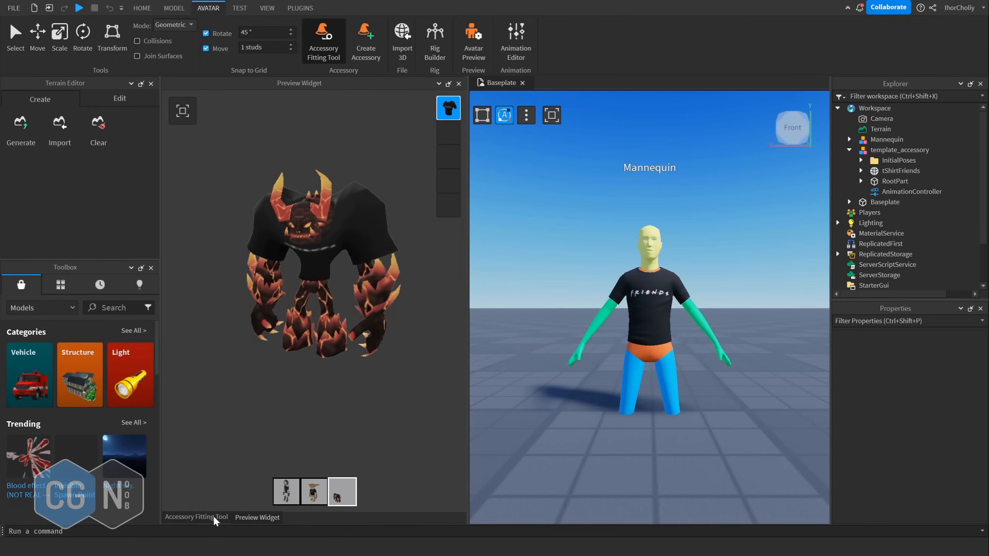
# - Play the Rthro Run animation and check the moving shirt on Magma Fiend, Goblin and Bazooka Bones
pyautogui.click(212, 516)
pyautogui.click(196, 159)
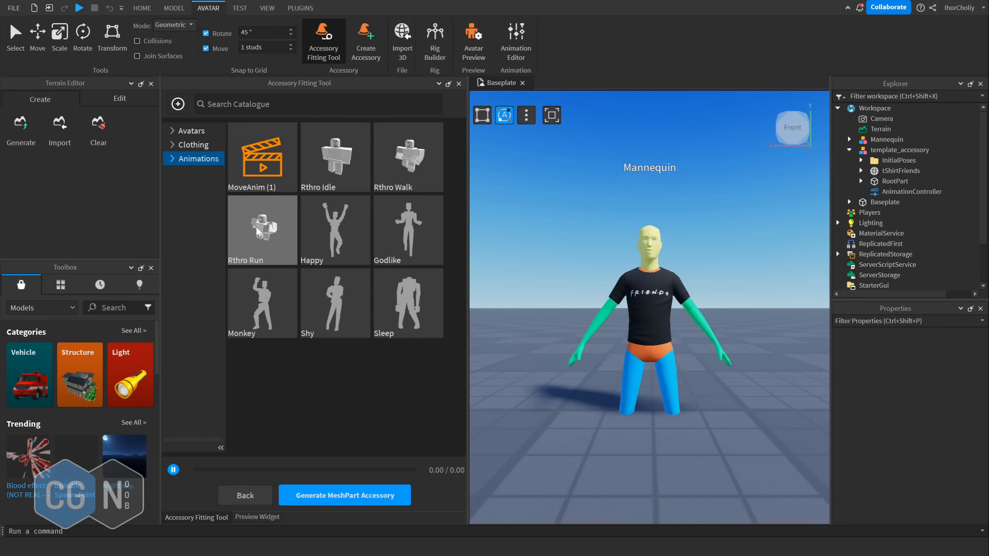
pyautogui.click(251, 517)
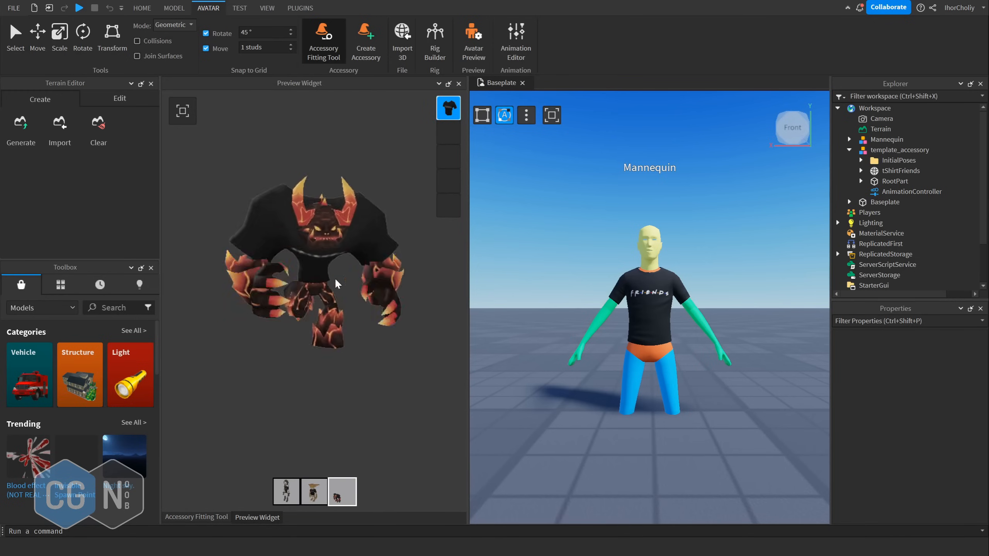
pyautogui.moveTo(331, 278)
pyautogui.mouseDown()
pyautogui.moveTo(394, 277)
pyautogui.moveTo(250, 285)
pyautogui.moveTo(340, 274)
pyautogui.moveTo(403, 279)
pyautogui.moveTo(271, 315)
pyautogui.moveTo(344, 273)
pyautogui.moveTo(386, 276)
pyautogui.moveTo(255, 272)
pyautogui.moveTo(300, 264)
pyautogui.moveTo(319, 281)
pyautogui.mouseUp()
pyautogui.click(314, 492)
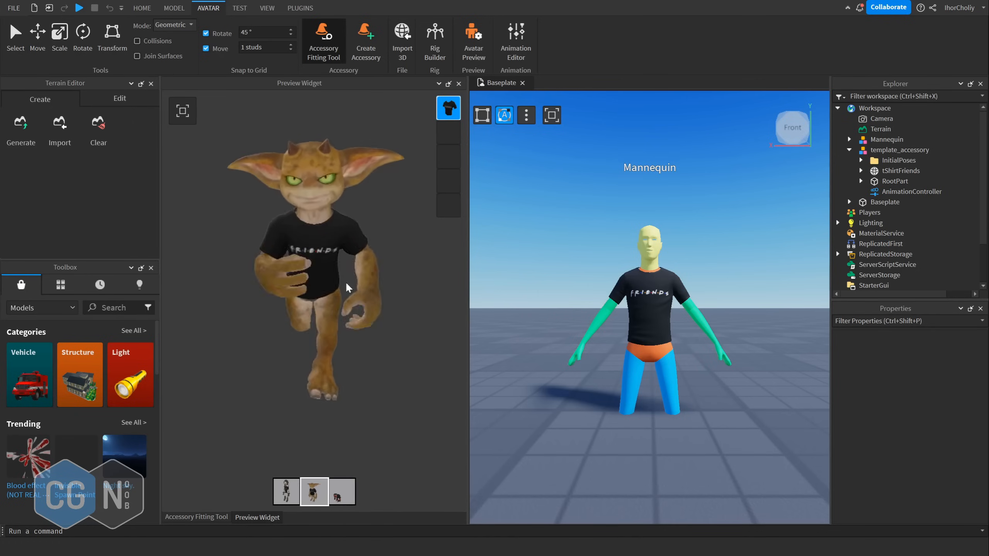
pyautogui.click(286, 492)
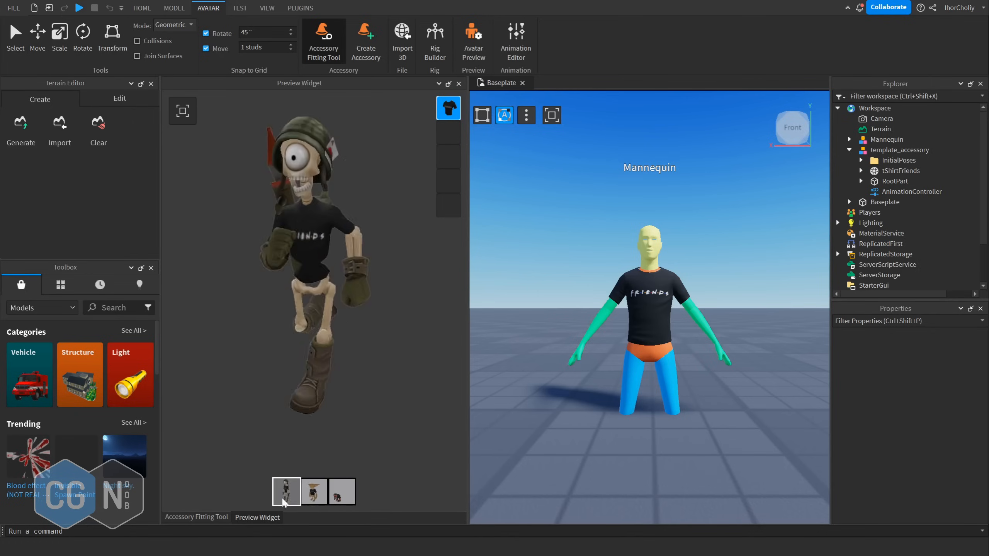
pyautogui.moveTo(311, 273)
pyautogui.mouseDown()
pyautogui.moveTo(215, 273)
pyautogui.moveTo(301, 272)
pyautogui.mouseUp()
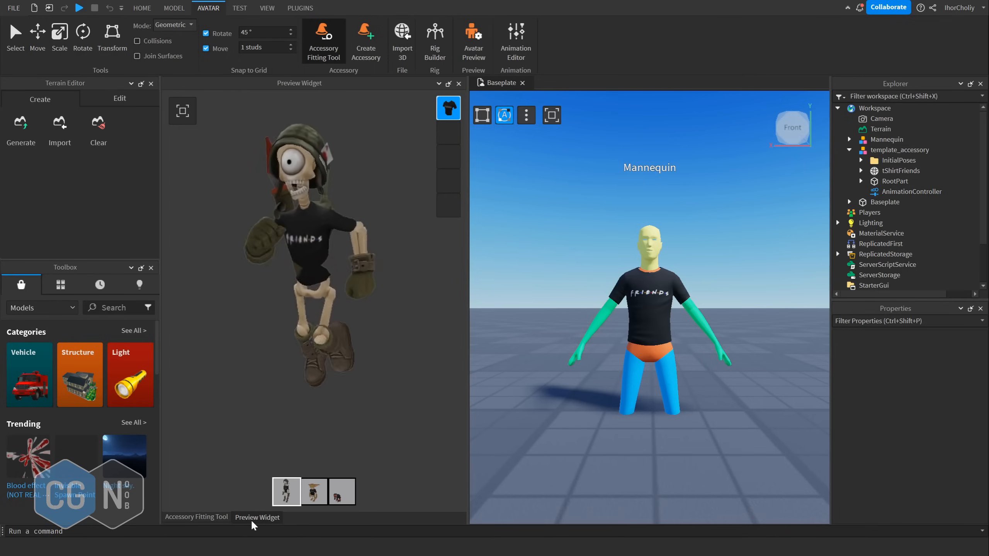
# - Turn off the Rthro Run animation, check Bazooka Bones in the preview and return to the fitting tool
pyautogui.click(214, 517)
pyautogui.click(279, 238)
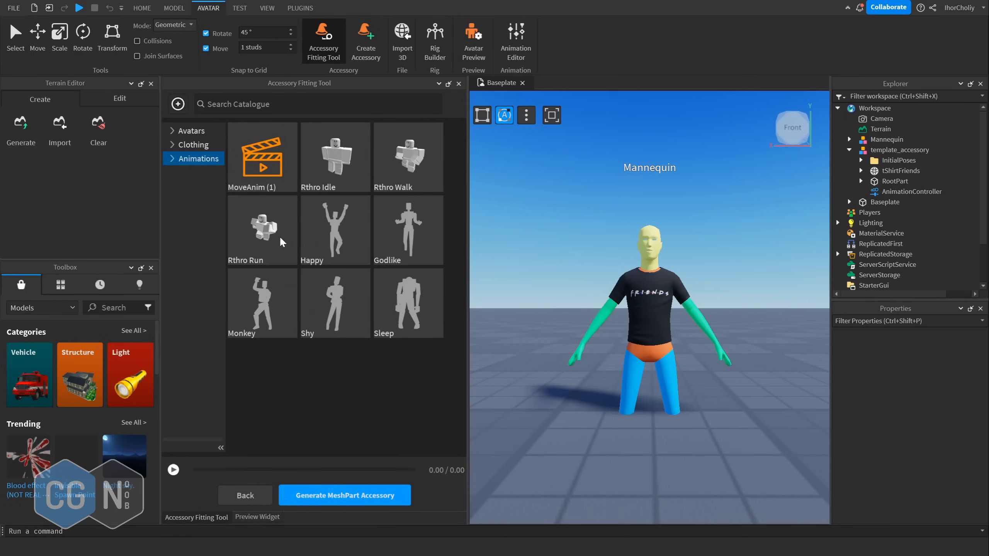
pyautogui.click(258, 516)
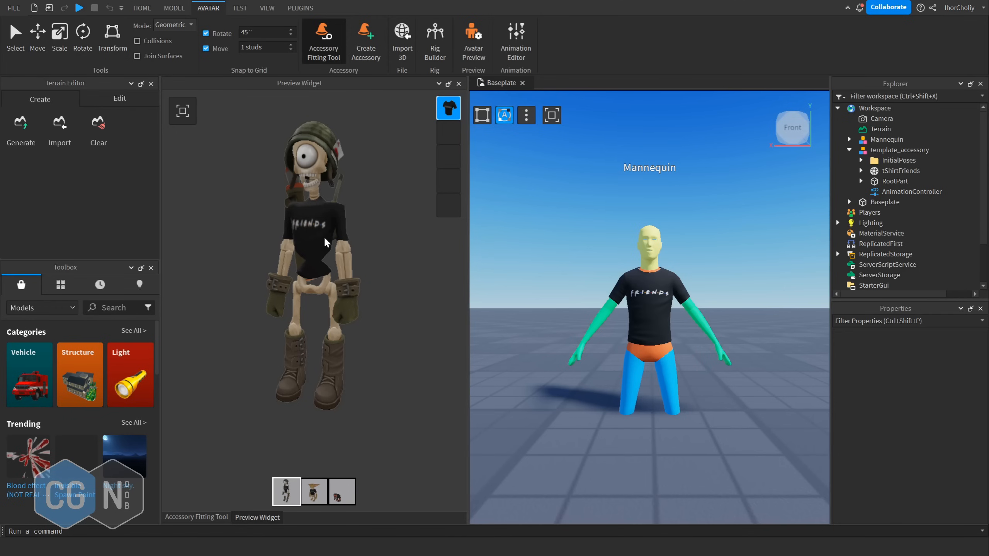
pyautogui.click(214, 518)
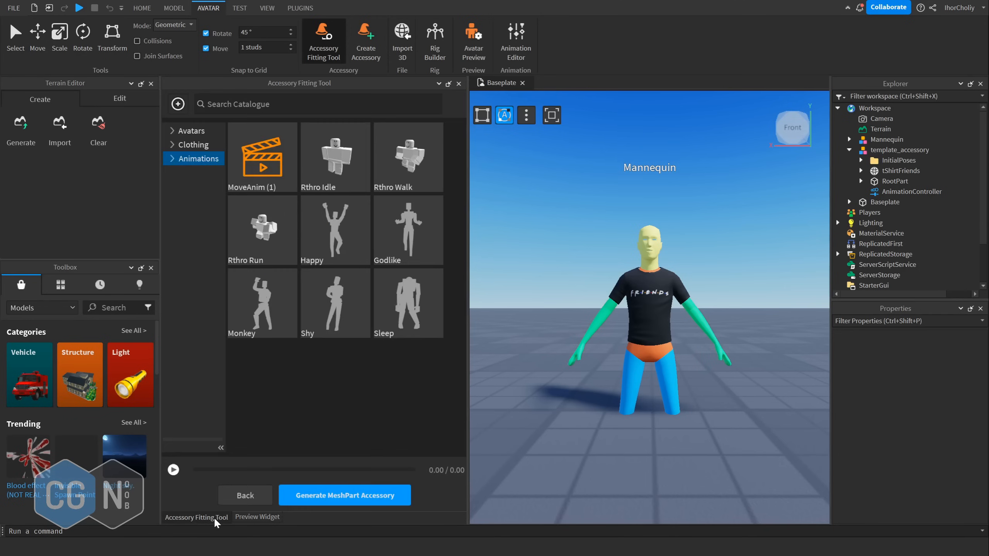
# - Add the orange Zip Hoodie from the clothing catalogue over the FRIENDS shirt and return to the avatar preview
pyautogui.click(193, 145)
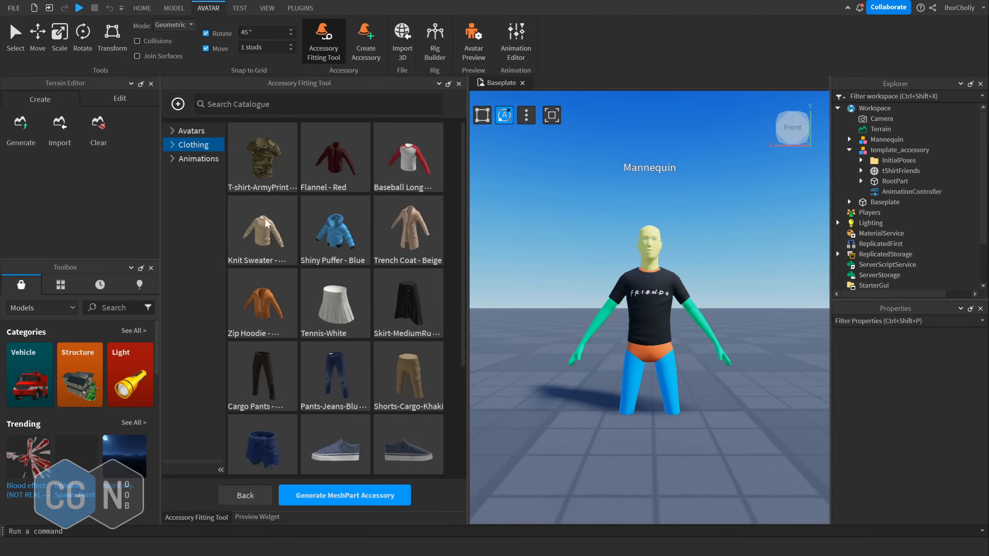
pyautogui.click(268, 308)
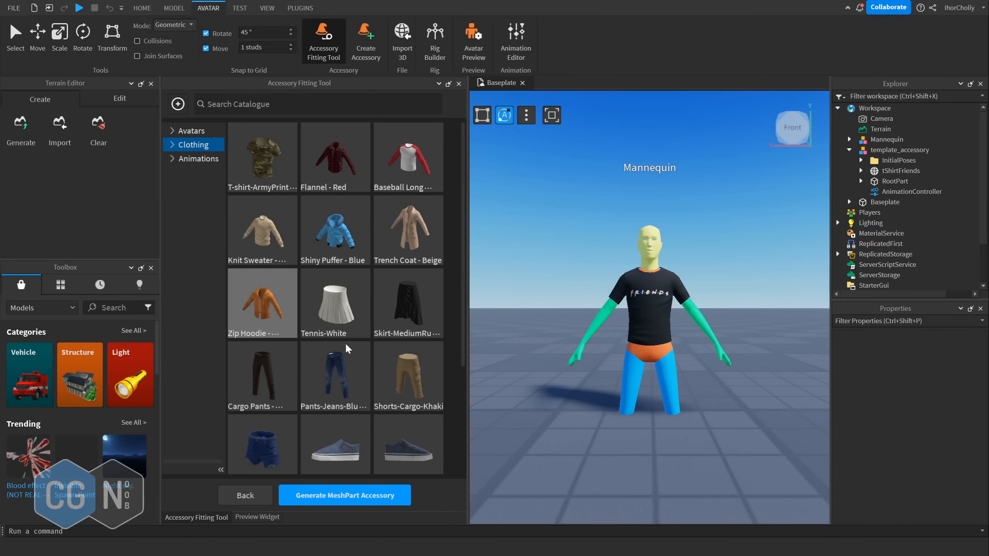
pyautogui.click(253, 516)
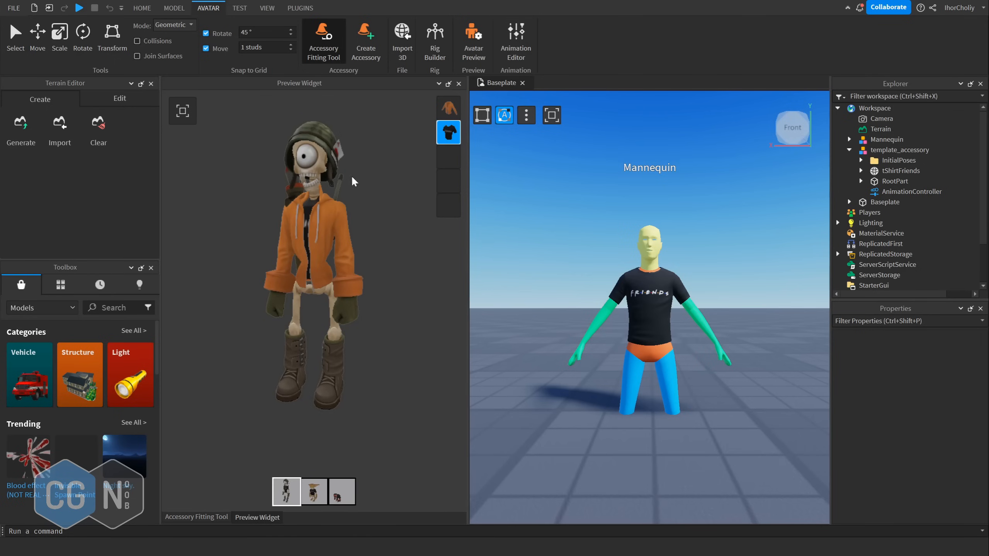
# - Examine how the hoodie layers over the FRIENDS shirt on the Bazooka Bones, Goblin and Magma Fiend avatars
pyautogui.moveTo(331, 225); pyautogui.dragTo(315, 251)
pyautogui.click(318, 491)
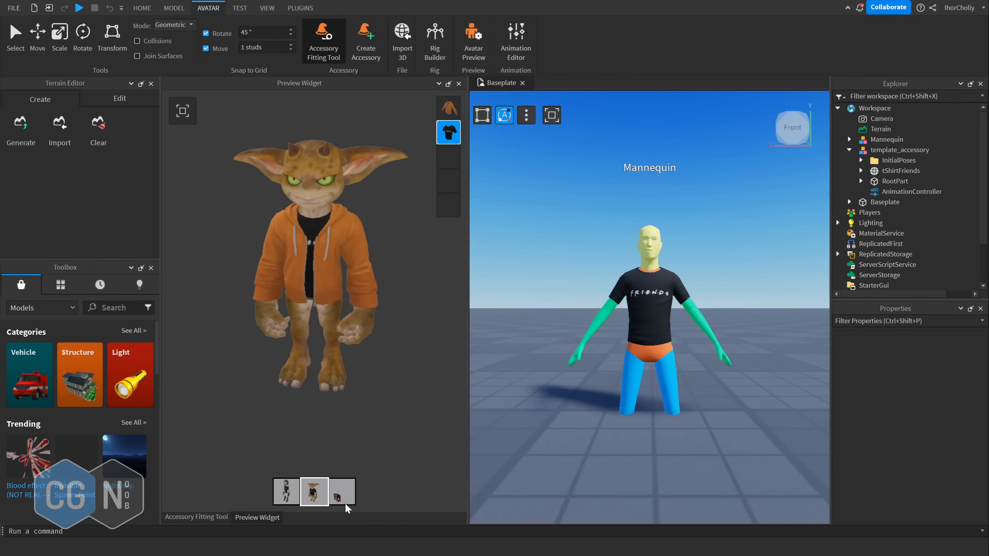
pyautogui.click(338, 492)
pyautogui.click(314, 491)
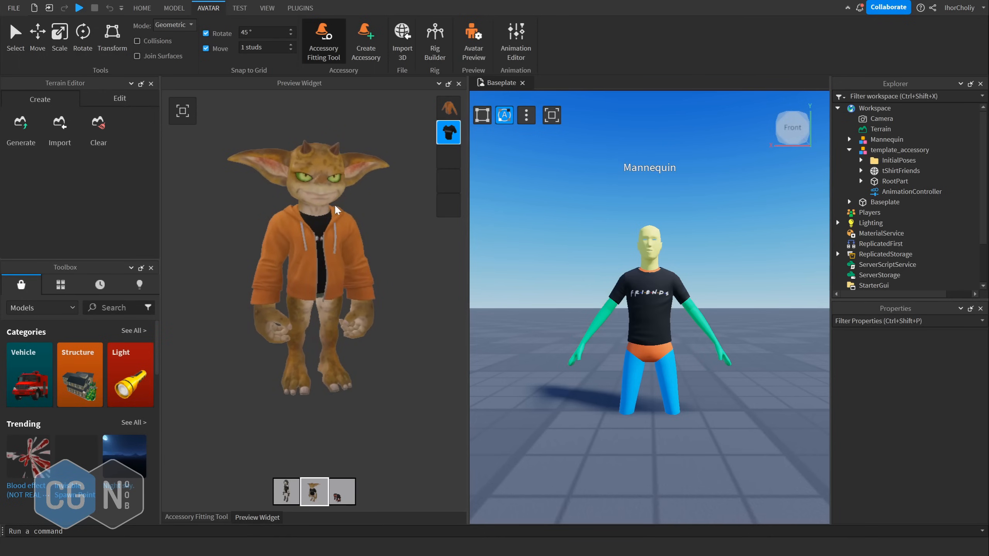
pyautogui.moveTo(358, 233)
pyautogui.mouseDown()
pyautogui.moveTo(299, 242)
pyautogui.moveTo(299, 230)
pyautogui.moveTo(284, 235)
pyautogui.moveTo(402, 244)
pyautogui.moveTo(357, 239)
pyautogui.moveTo(376, 238)
pyautogui.mouseUp()
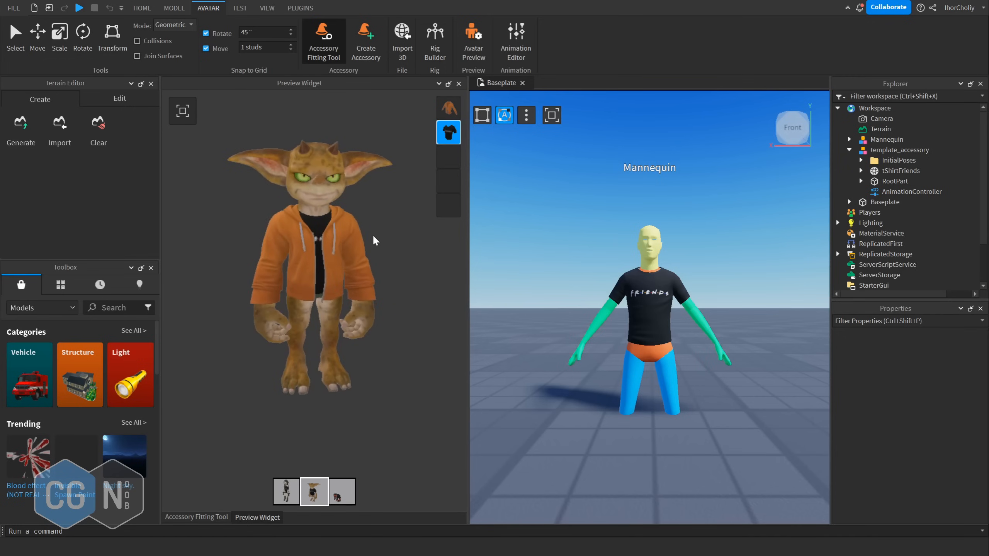
pyautogui.moveTo(369, 234); pyautogui.dragTo(340, 231)
pyautogui.click(286, 490)
pyautogui.moveTo(351, 335); pyautogui.dragTo(351, 279)
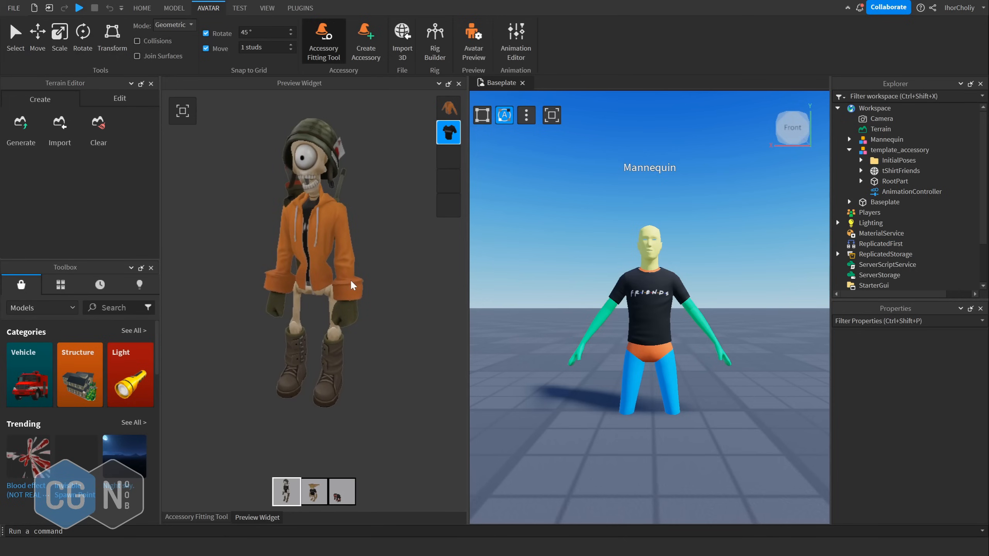